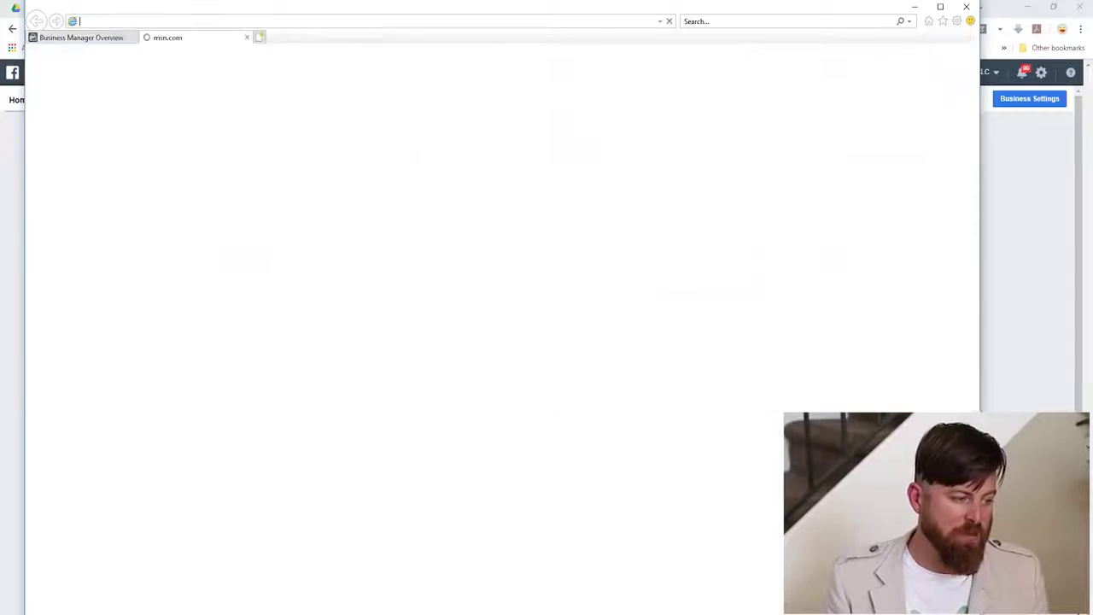
Step: Search Google for "facebook ads" and point out the Facebook Business online advertising result
key("Return")
type("facebook ads")
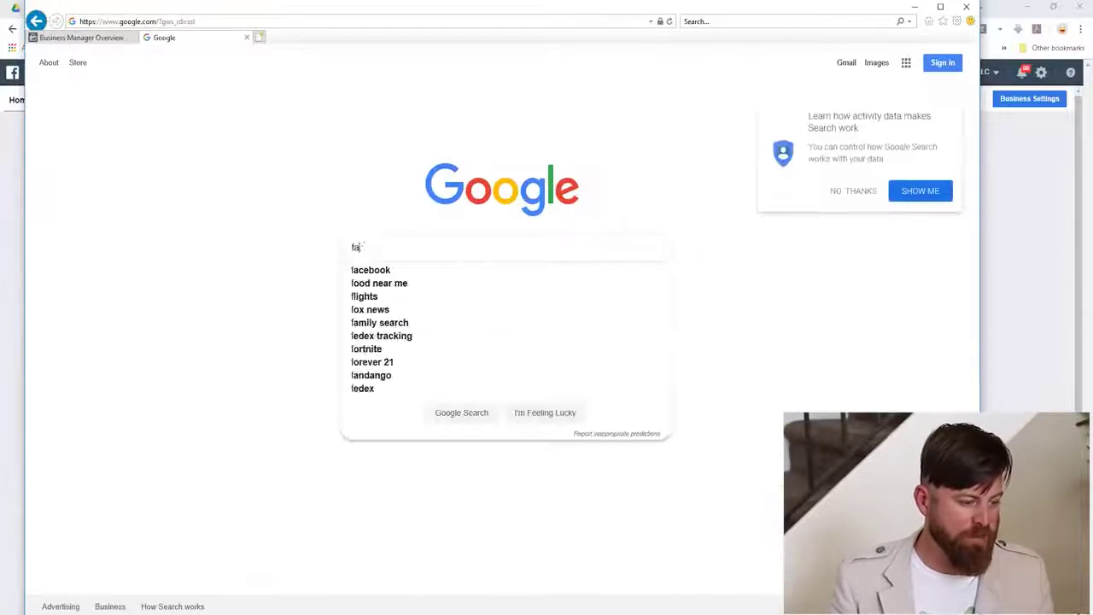
key("Return")
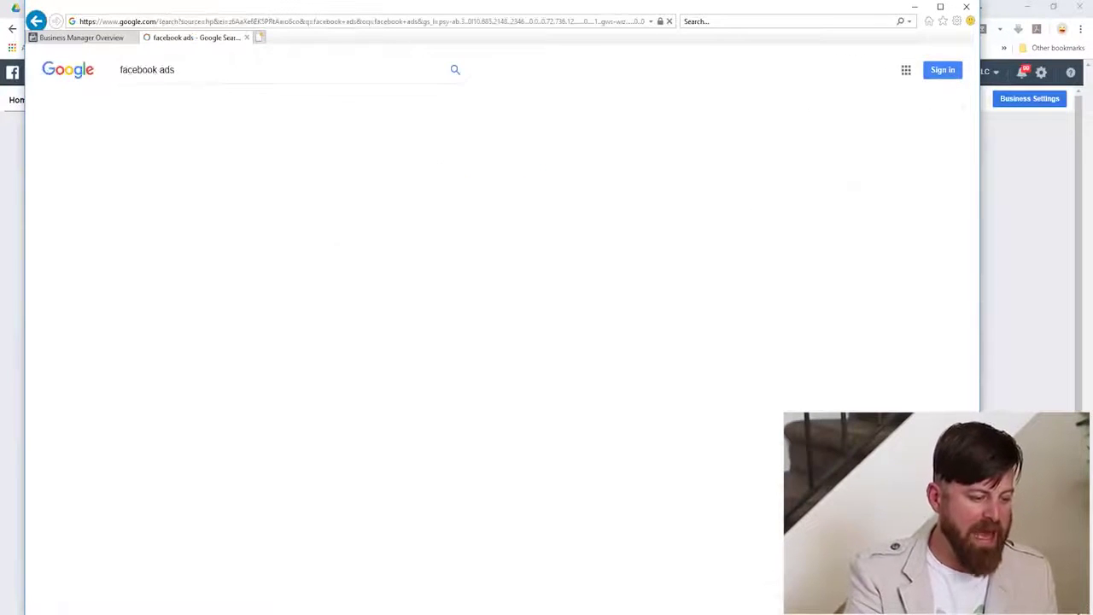
scroll(495, 324, "down", 1)
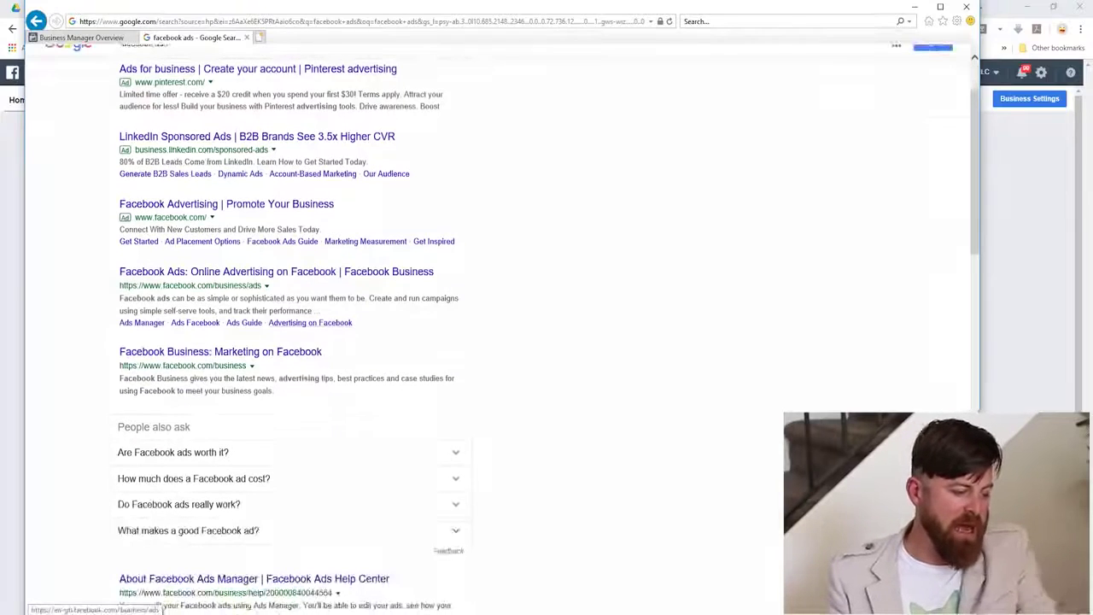
mouse_move(99, 332)
left_mouse_down()
mouse_move(286, 342)
mouse_move(487, 261)
mouse_move(94, 250)
left_mouse_up()
mouse_move(564, 175)
left_mouse_down()
mouse_move(602, 292)
mouse_move(538, 263)
mouse_move(510, 299)
mouse_move(538, 341)
left_mouse_up()
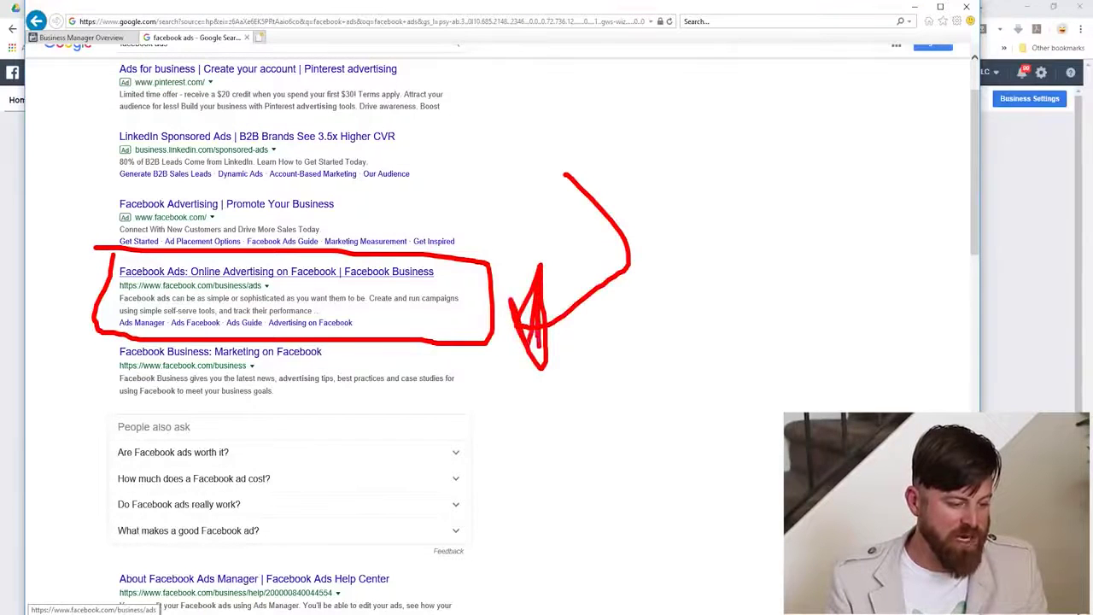
key("Escape")
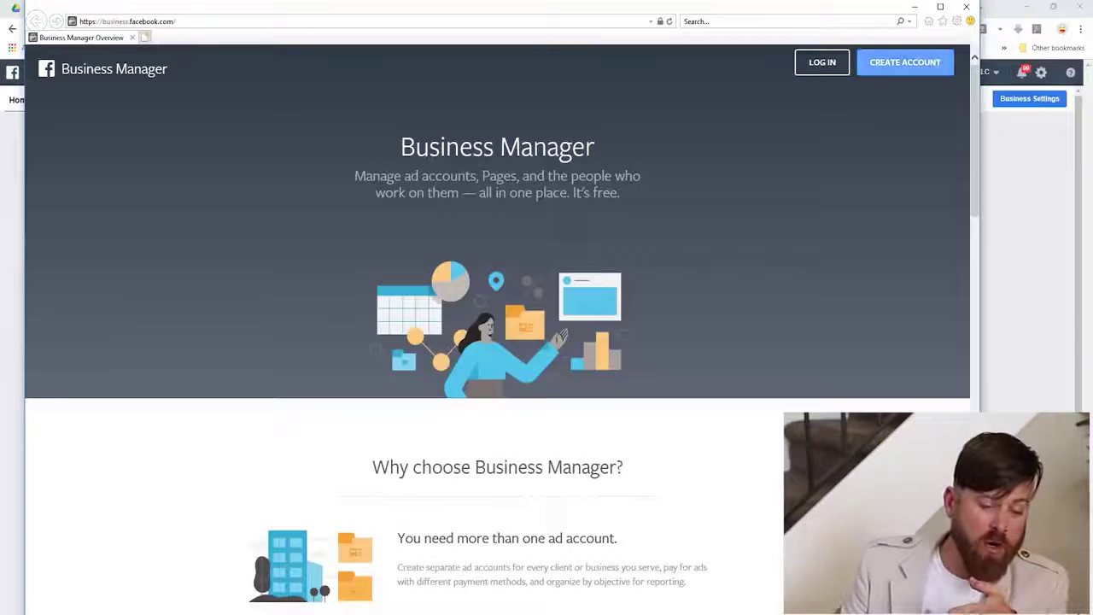
Step: Point out the Business Manager log-in and account creation options, and close that browser window
mouse_move(854, 34)
left_mouse_down()
mouse_move(841, 73)
mouse_move(749, 85)
left_mouse_up()
mouse_move(955, 31)
left_mouse_down()
mouse_move(868, 95)
mouse_move(825, 31)
mouse_move(830, 74)
left_mouse_up()
key("Escape")
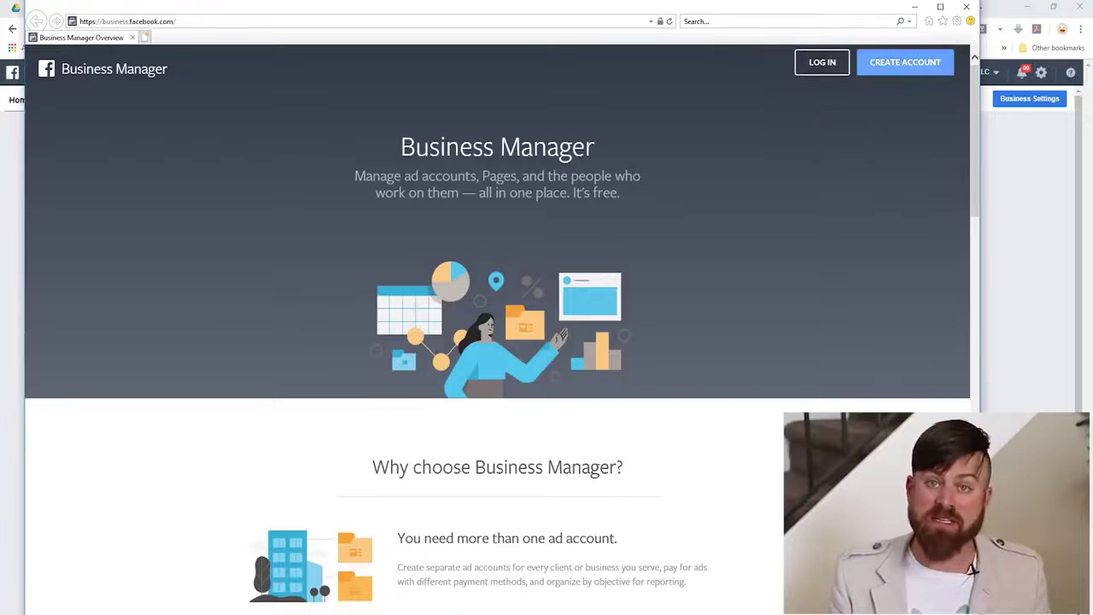
left_click(966, 7)
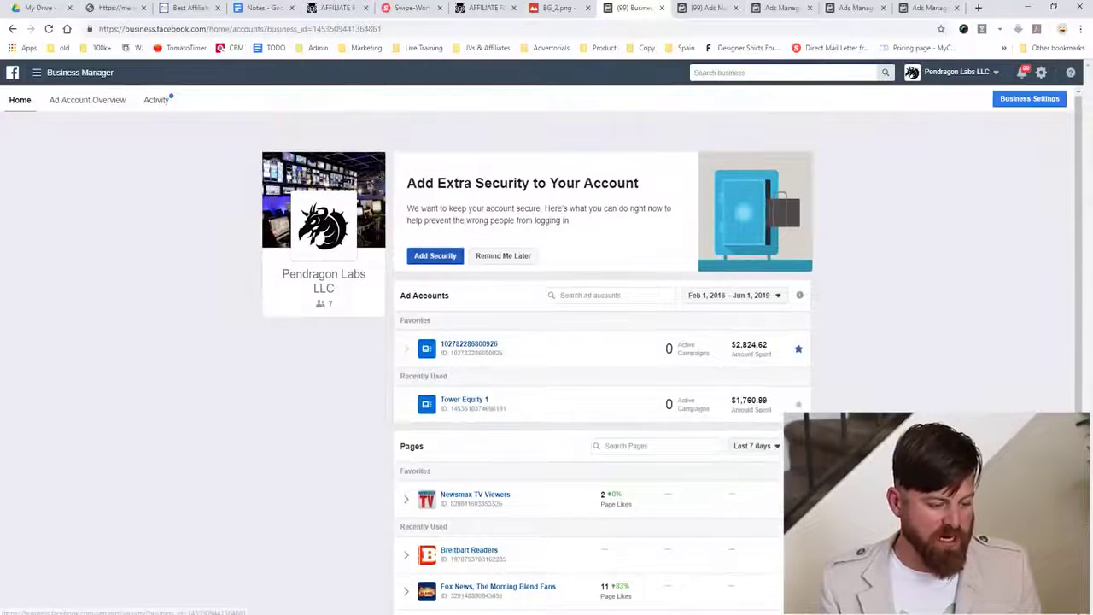
Step: Examine the favorite ad account in the Ad Accounts section of the Business Manager home page
mouse_move(403, 333)
left_mouse_down()
mouse_move(516, 398)
mouse_move(809, 395)
left_mouse_up()
left_click_drag(818, 289, 393, 293)
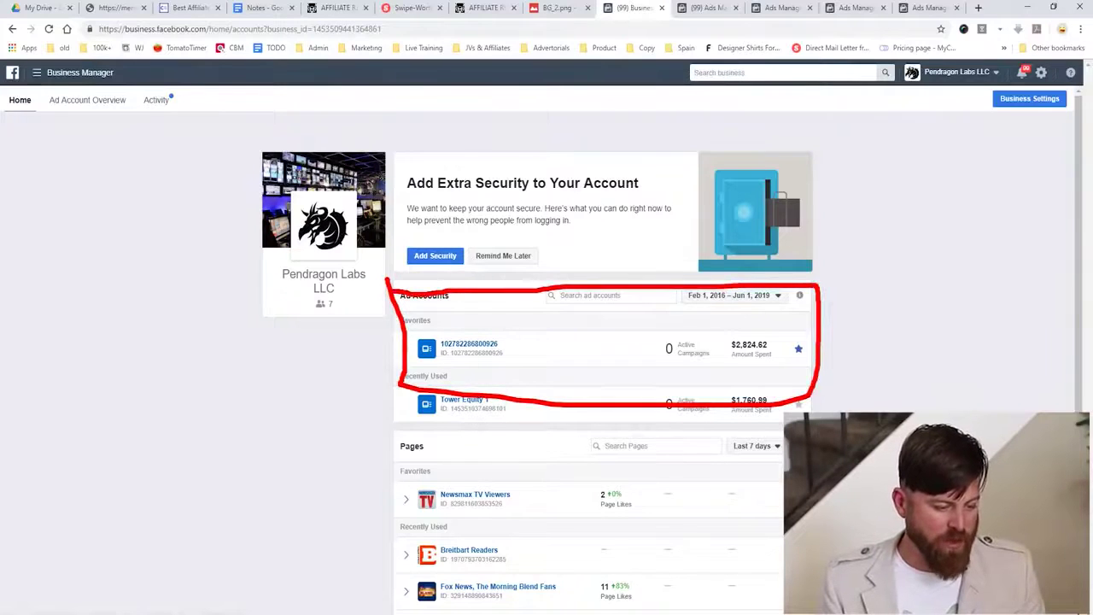
left_click_drag(834, 176, 858, 333)
left_click_drag(869, 291, 871, 369)
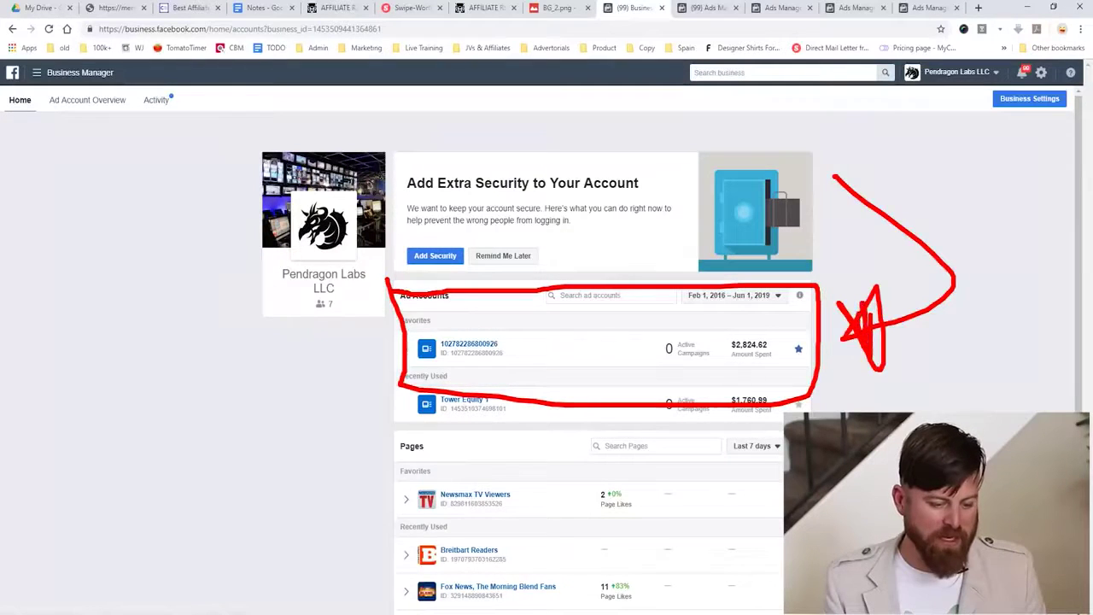
key("Escape")
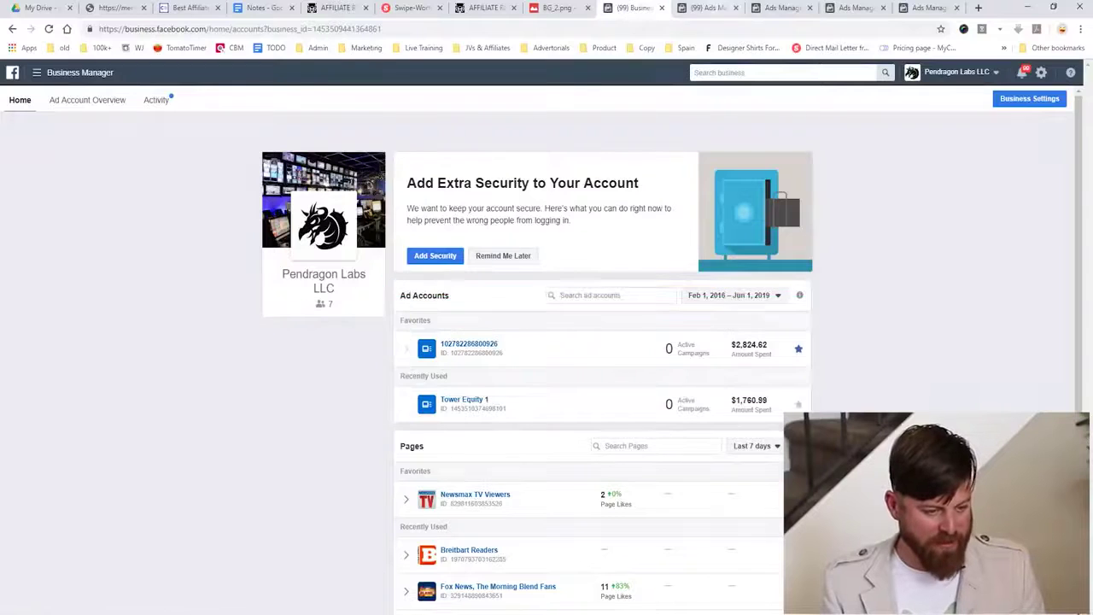
Step: Go to the new campaign page in Ads Manager and choose Traffic as the marketing objective
key("ctrl+Tab")
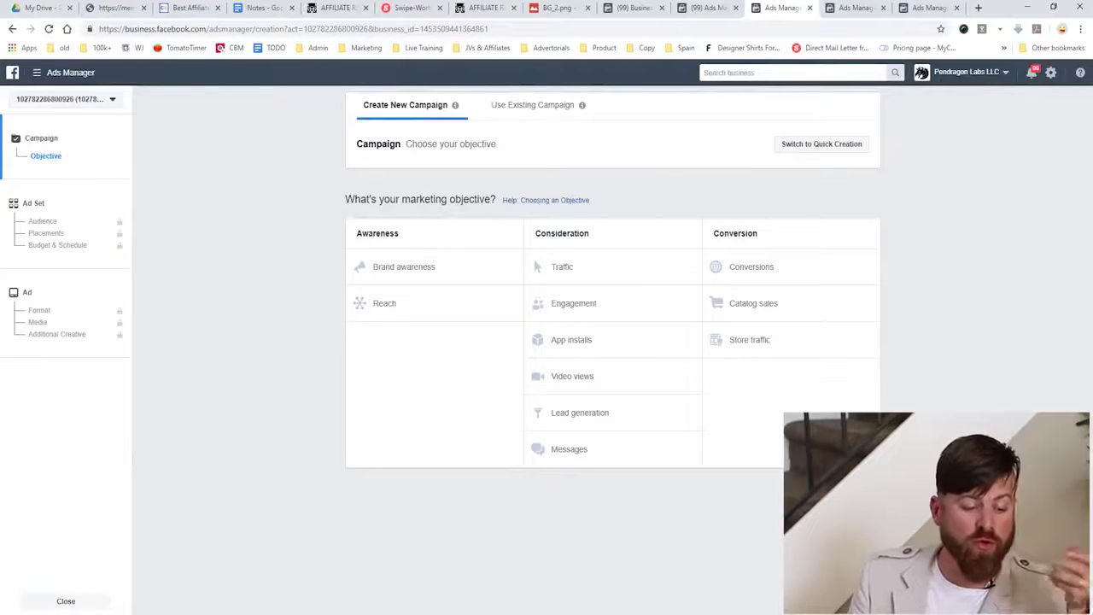
left_click_drag(361, 199, 497, 200)
left_click(497, 200)
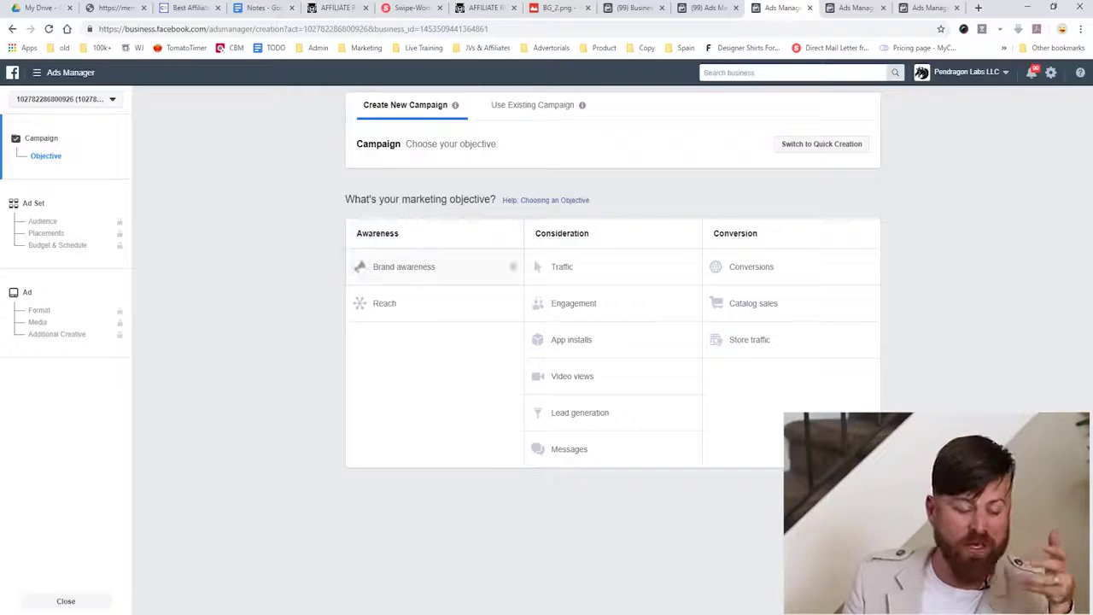
left_click_drag(450, 199, 485, 199)
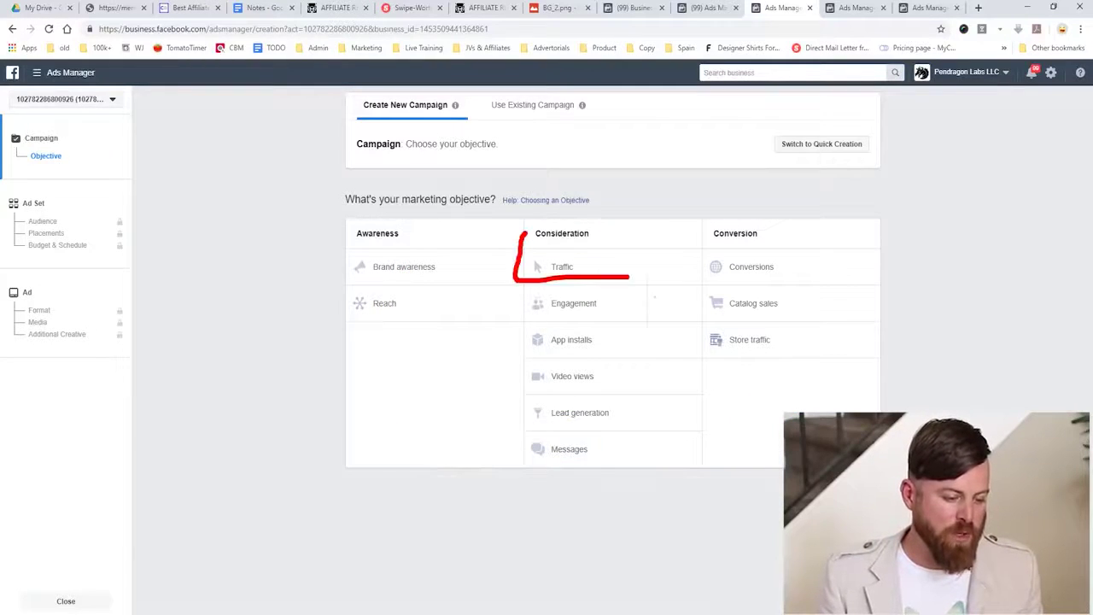
left_click(562, 267)
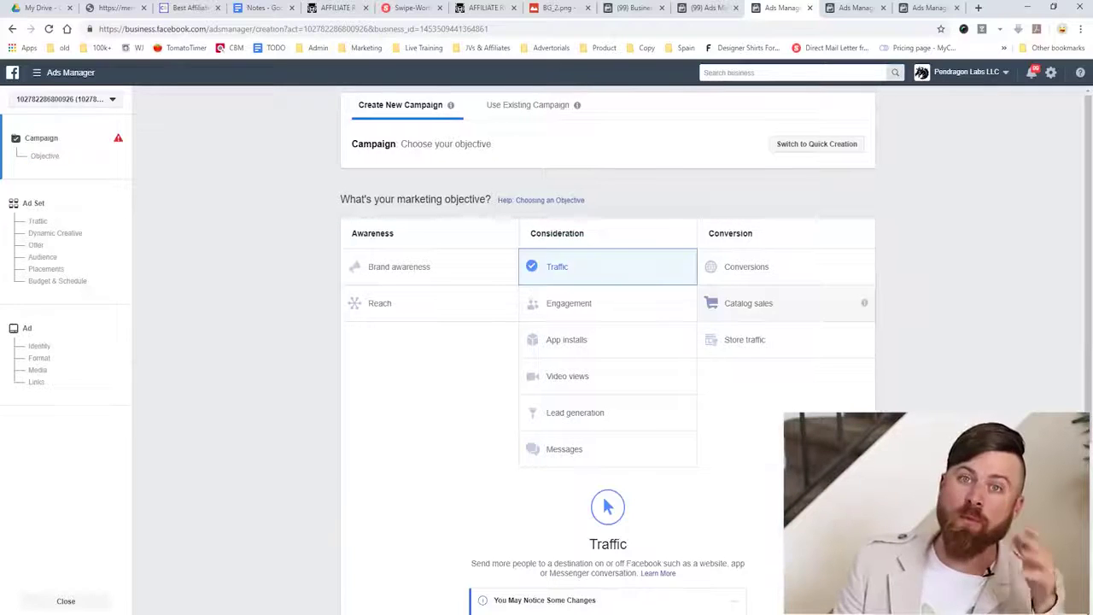
Step: Enlarge the traffic campaign's ad set page to 175% and review the destination, Dynamic Creative and Offer settings
scroll(572, 450, "down", 3)
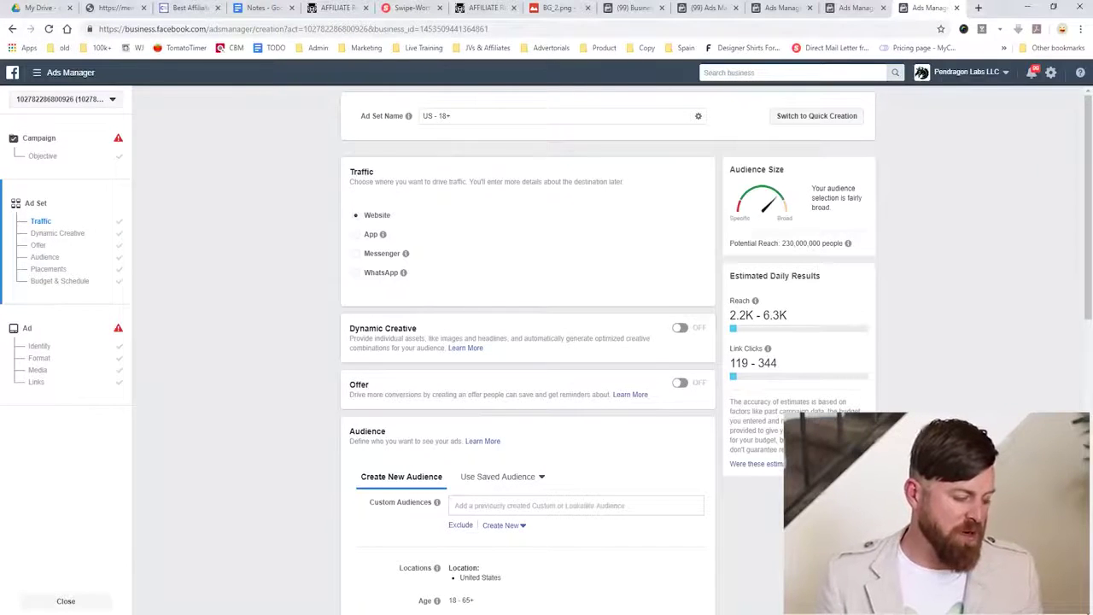
key("ctrl+plus")
key("ctrl+plus")
key("ctrl+plus")
key("ctrl+plus")
key("ctrl+plus")
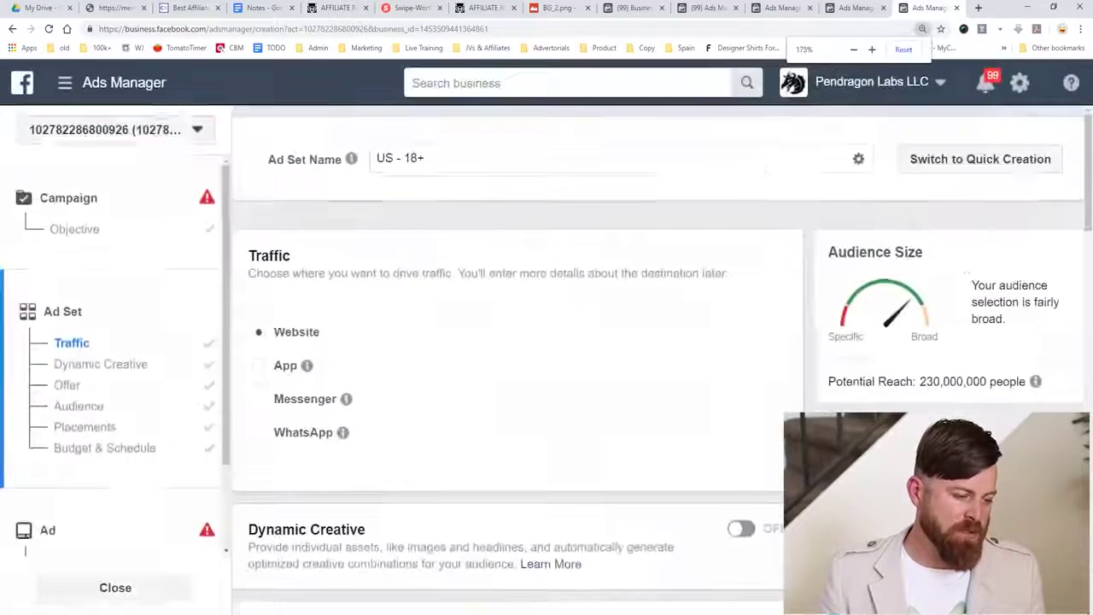
scroll(546, 359, "down", 3)
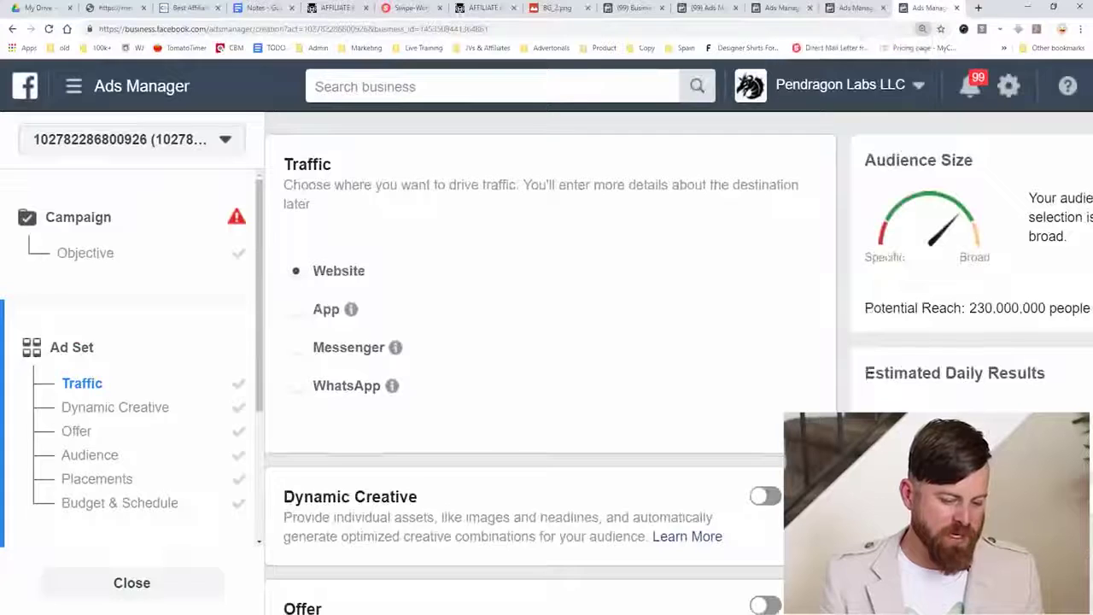
key("ctrl+minus")
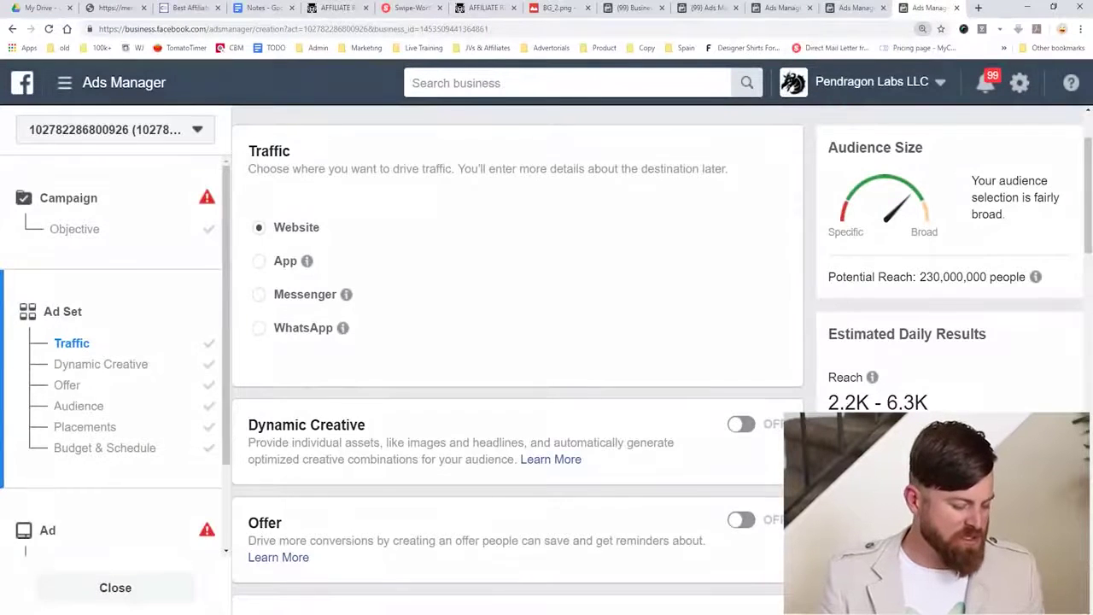
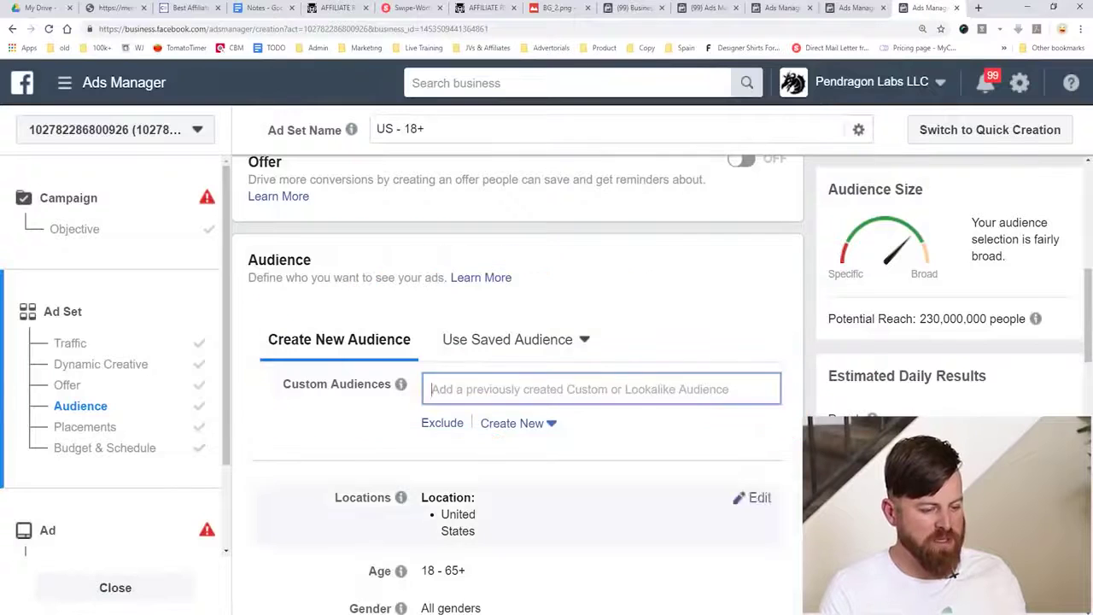
Step: Check the options for creating custom or lookalike audiences and the list of saved audiences
left_click(512, 422)
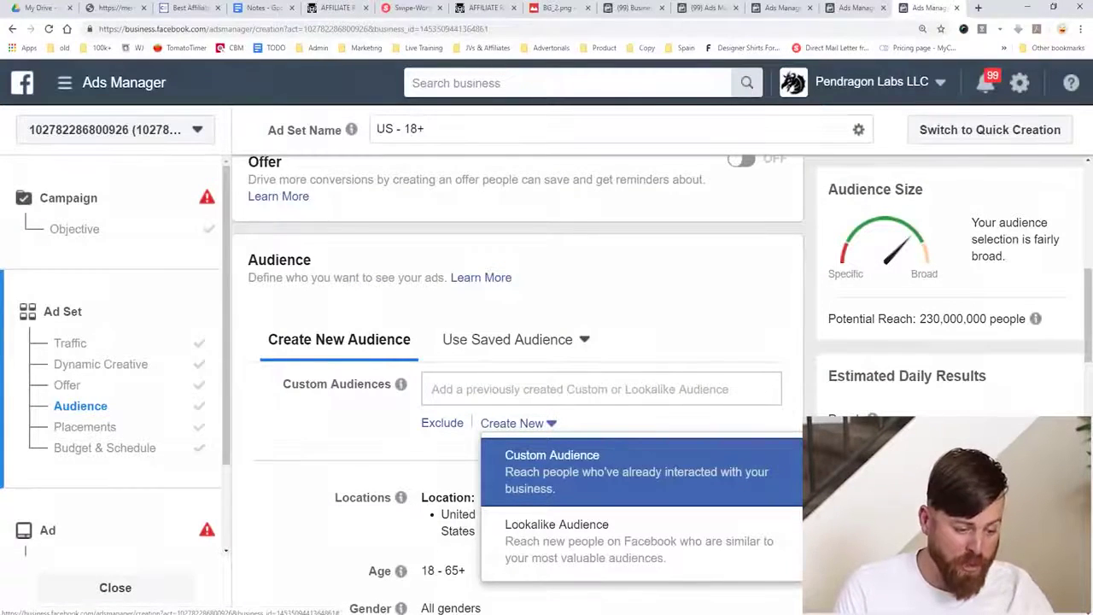
left_click(513, 339)
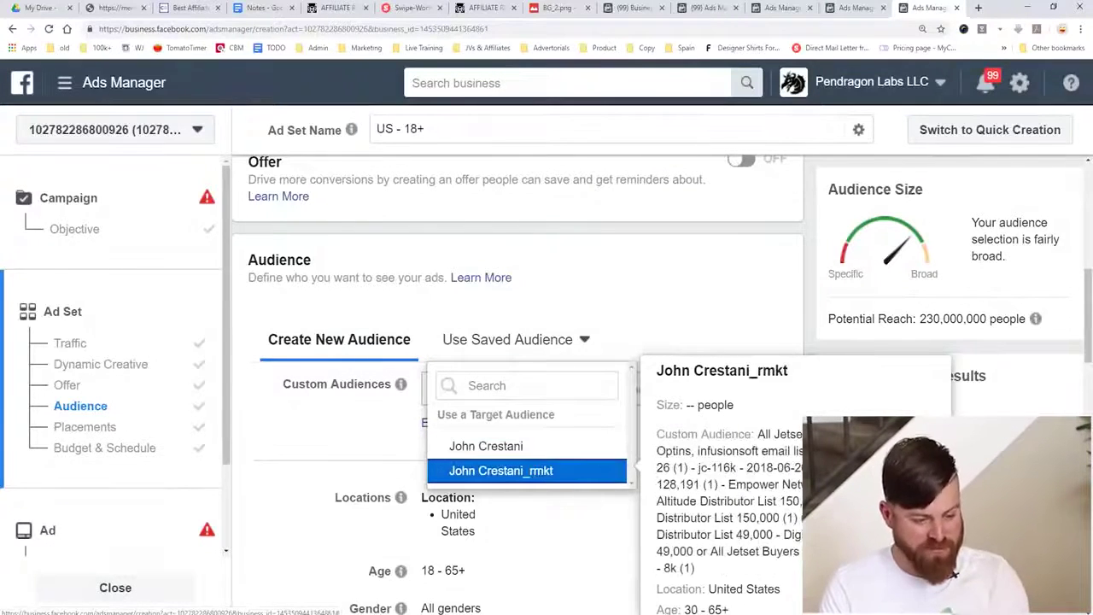
key("Down")
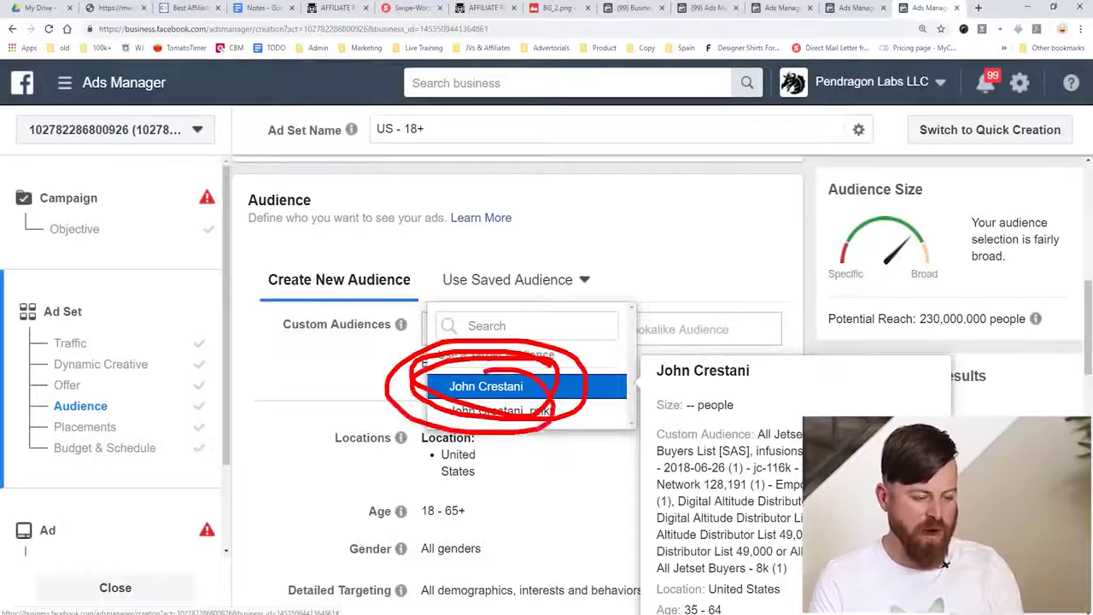
key("Escape")
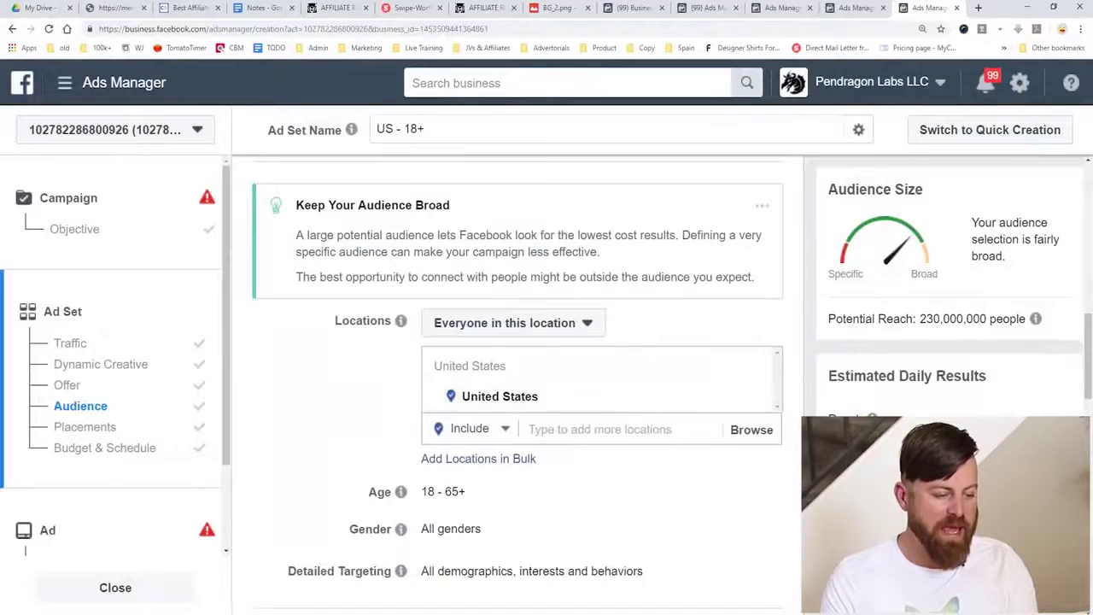
Step: Add Australia, New Zealand and Canada to the audience's included locations
left_click(598, 429)
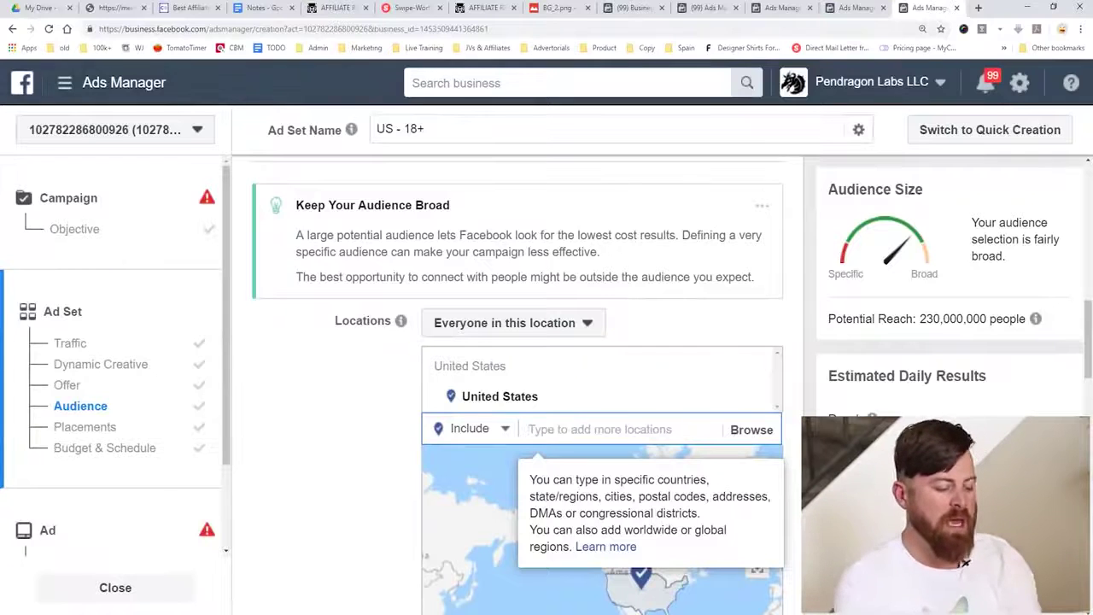
type("austr")
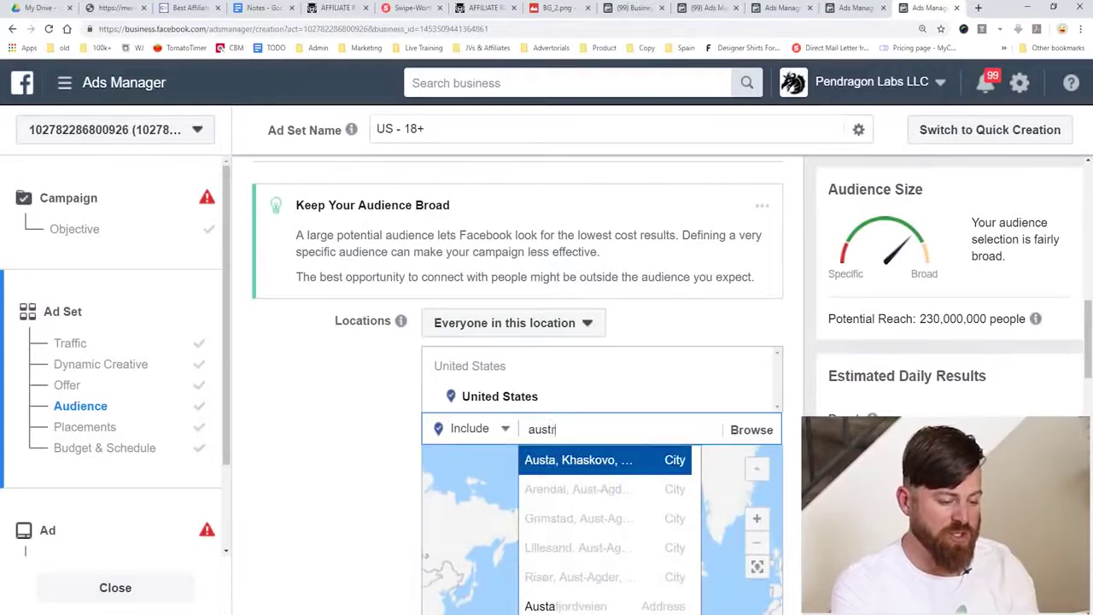
type("alia")
key("Return")
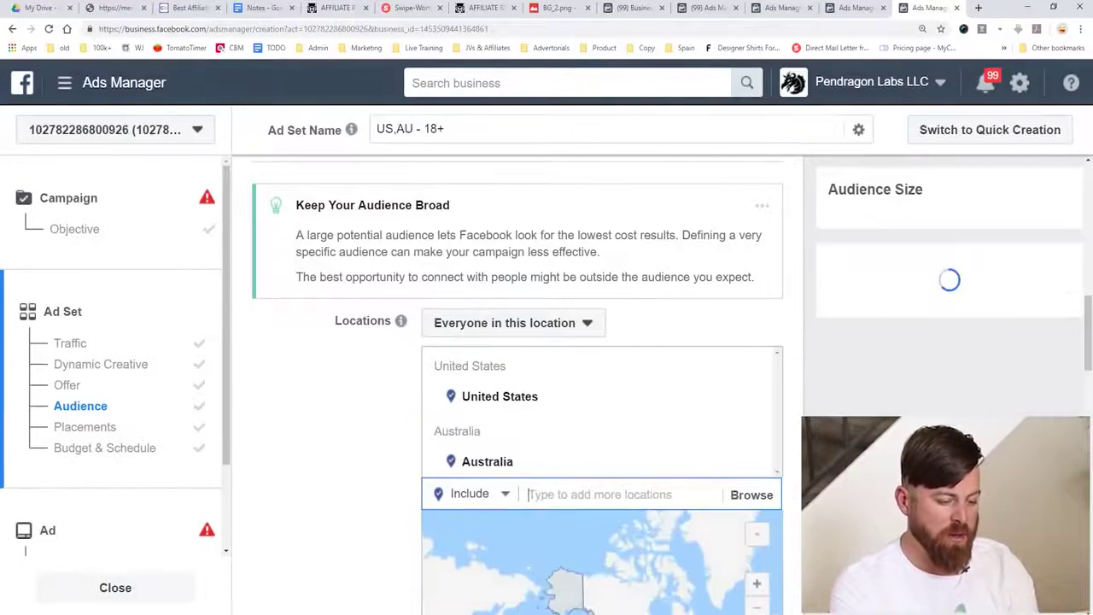
type("new zealand")
key("Return")
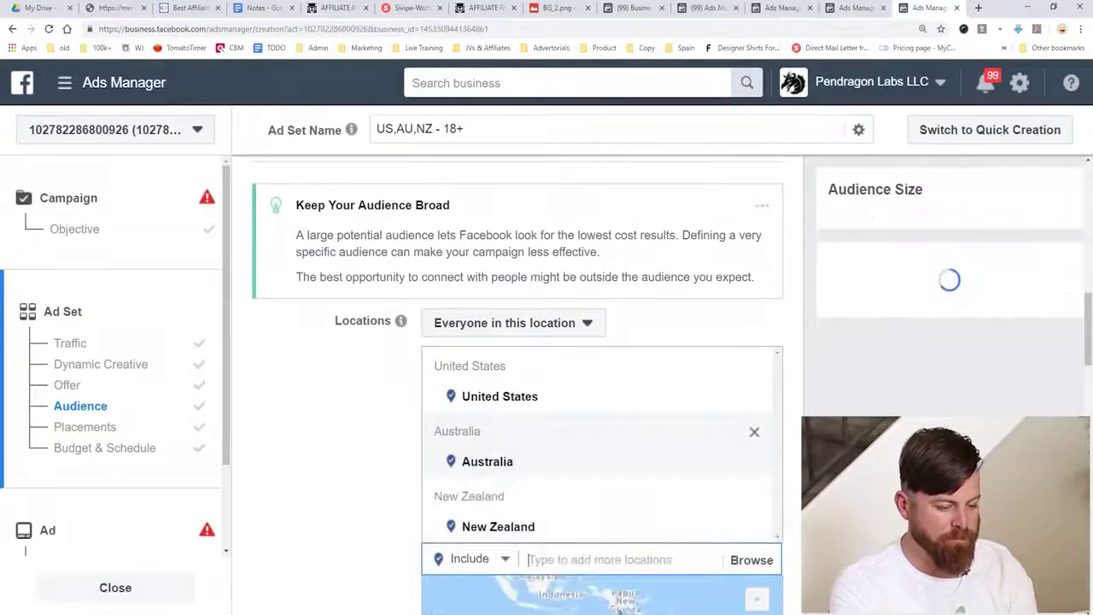
type("canada")
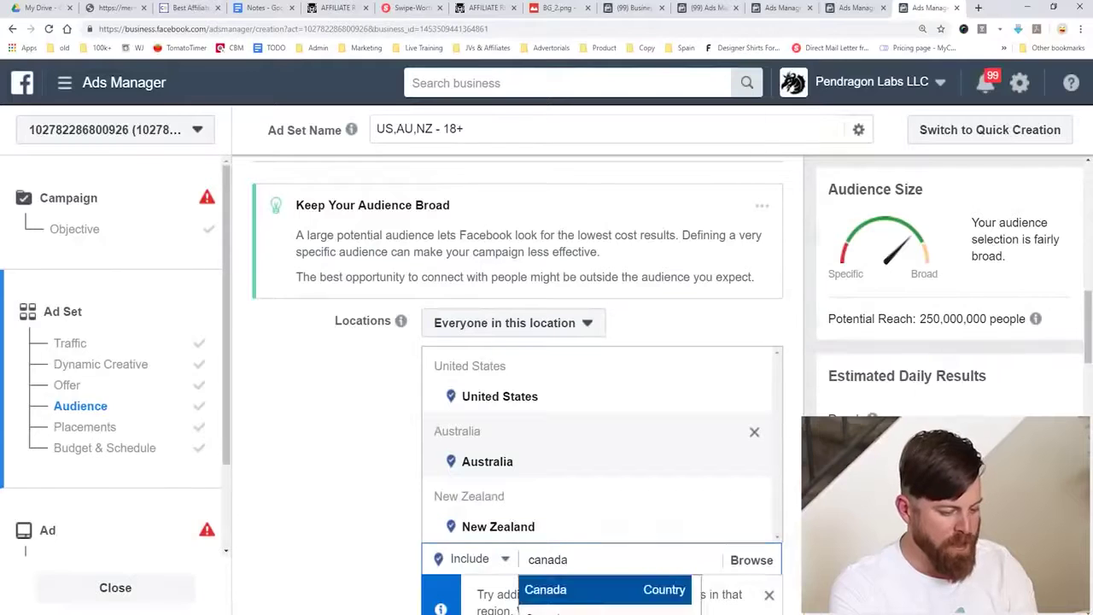
key("Return")
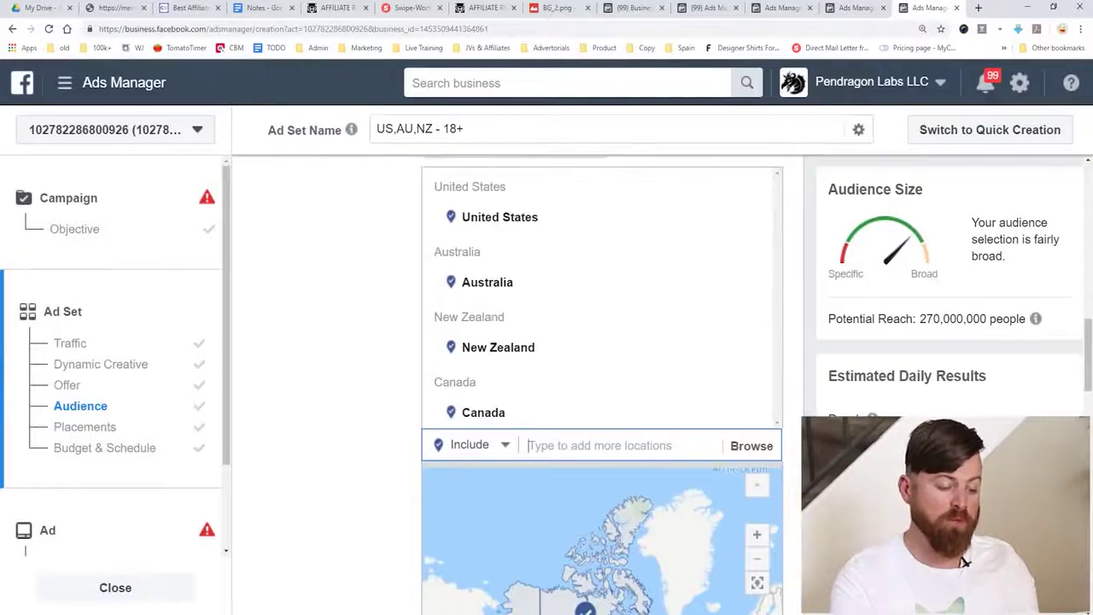
Step: Include The Bahamas, Puerto Rico and Jamaica in the audience's targeted locations
type("ba")
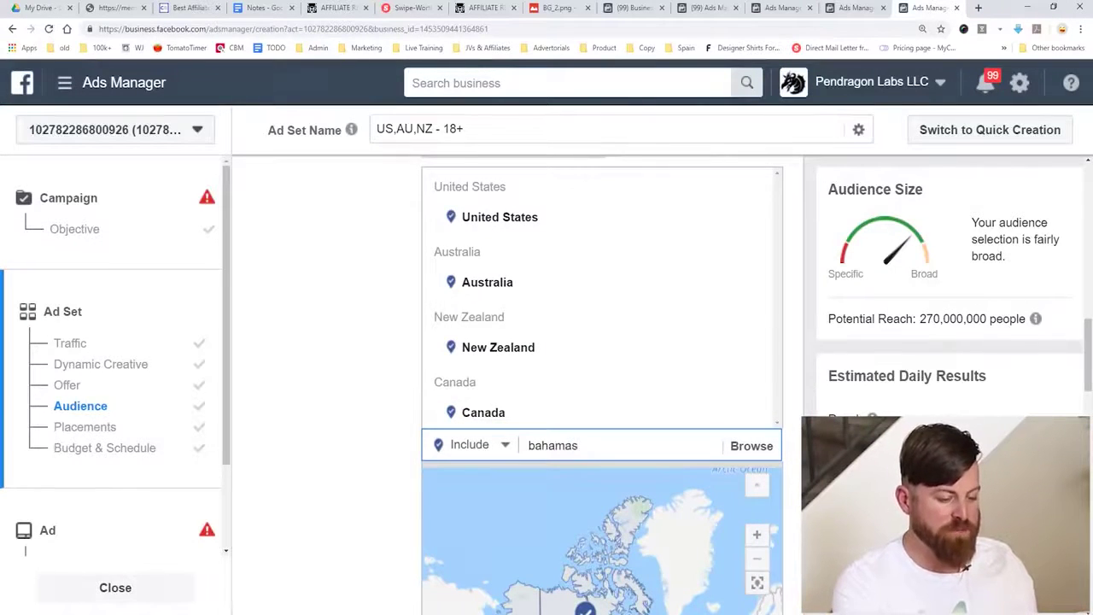
type("hamas")
key("Return")
type("puerto rico")
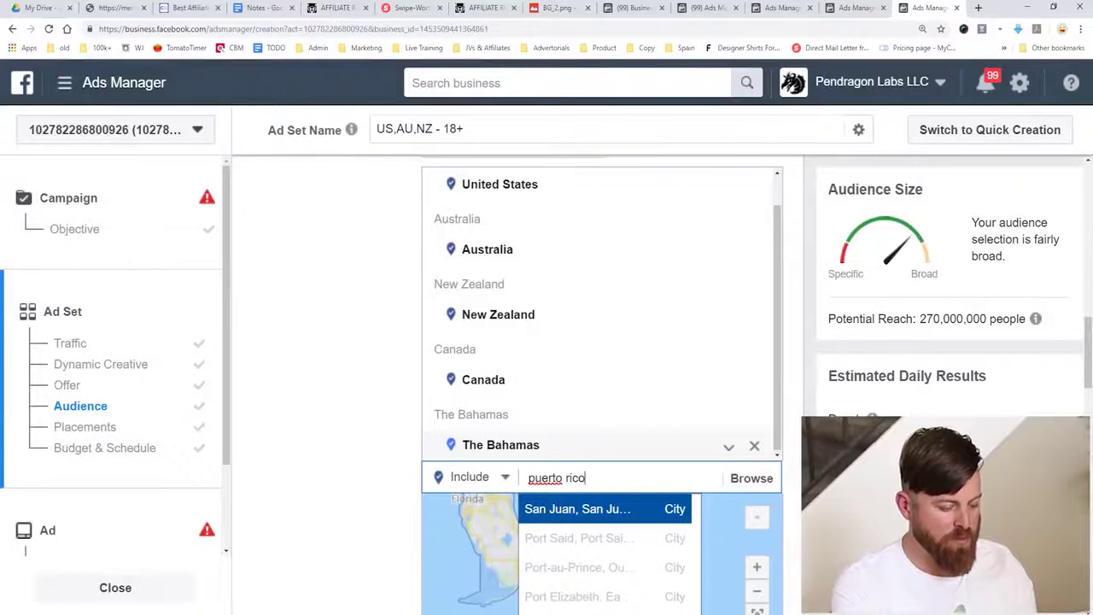
key("Return")
type("jamaica")
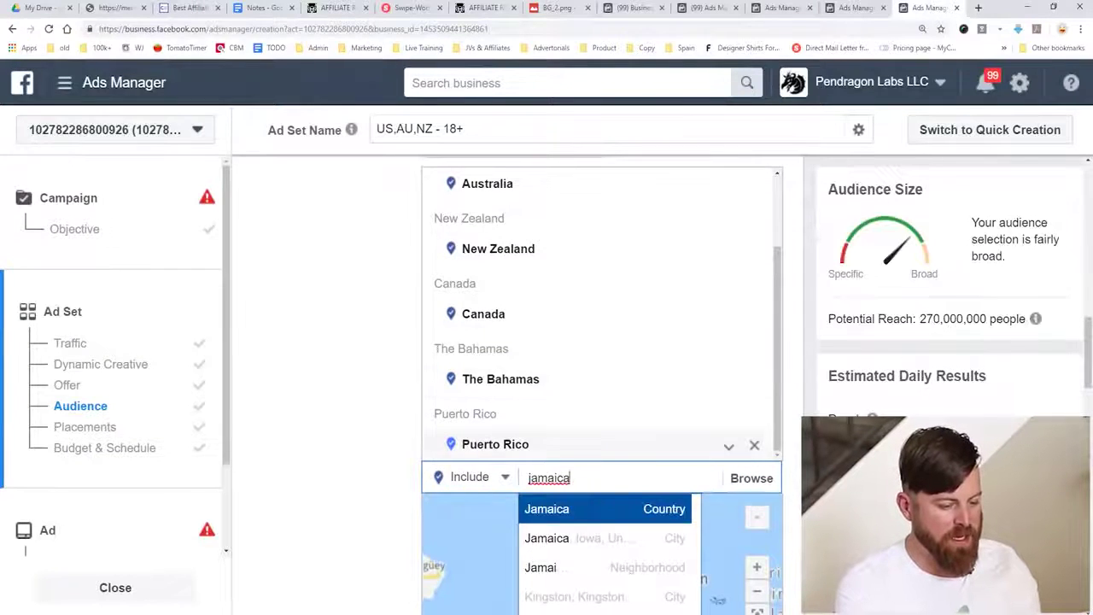
key("Return")
Step: Add Seychelles, Hong Kong and Singapore to the audience's included locations
type("seychelles")
key("Return")
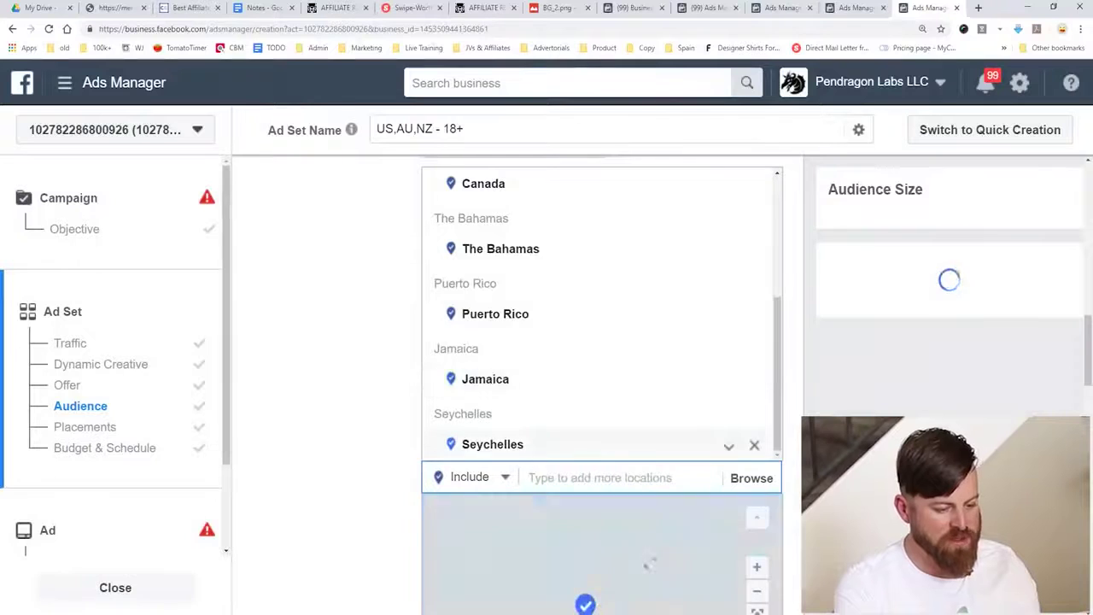
type("hong kong")
key("Return")
type("singapore")
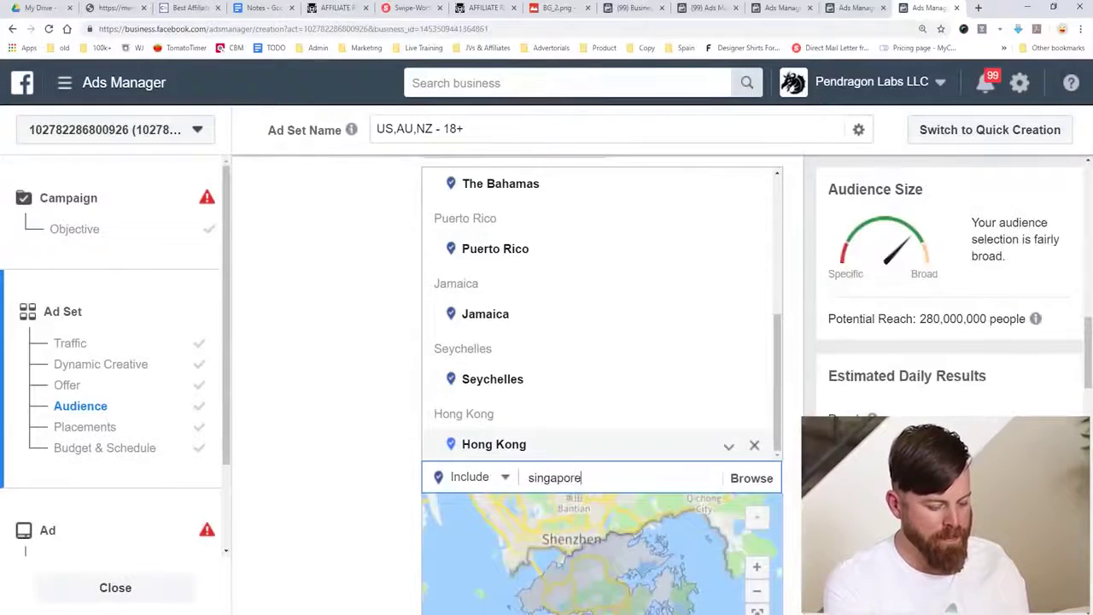
key("Return")
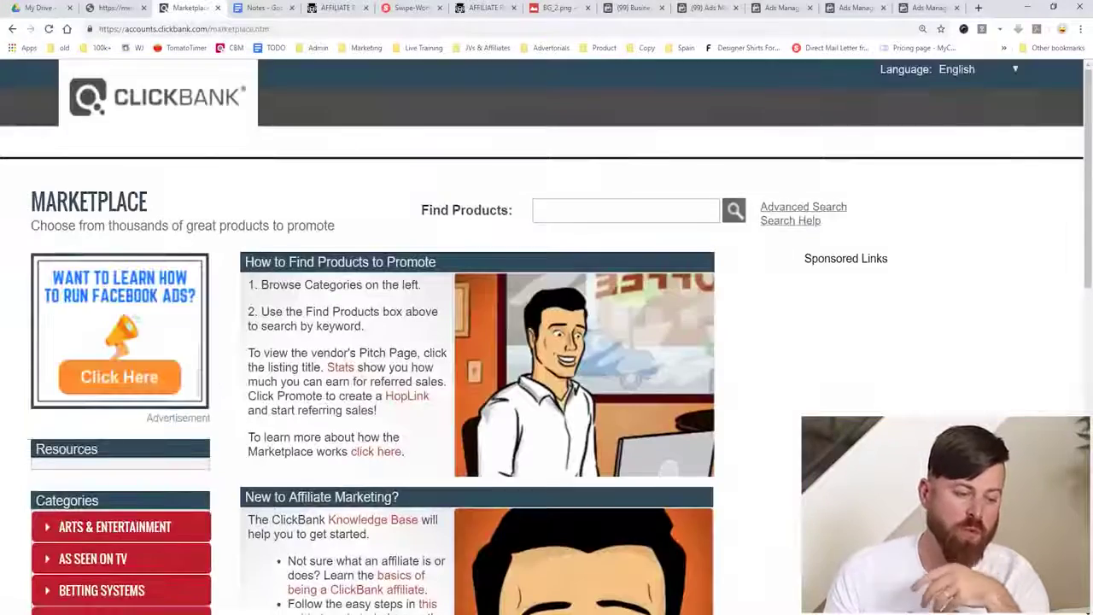
Step: List all ClickBank marketplace products with an empty keyword search and browse the offers as far as the Tedswoodworking listing
left_click(625, 210)
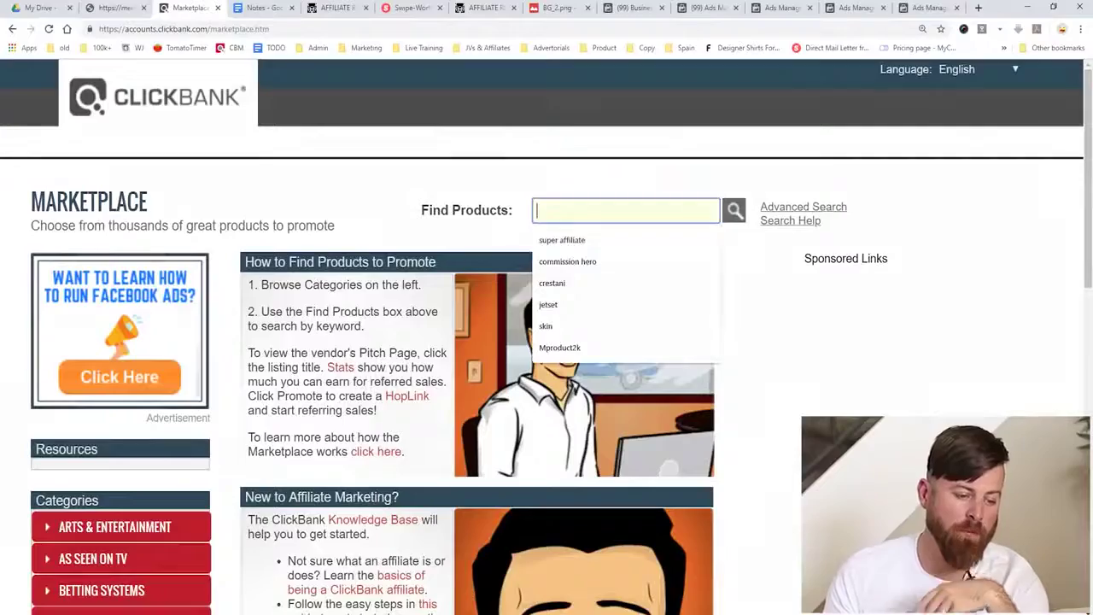
key("Return")
scroll(478, 342, "down", 5)
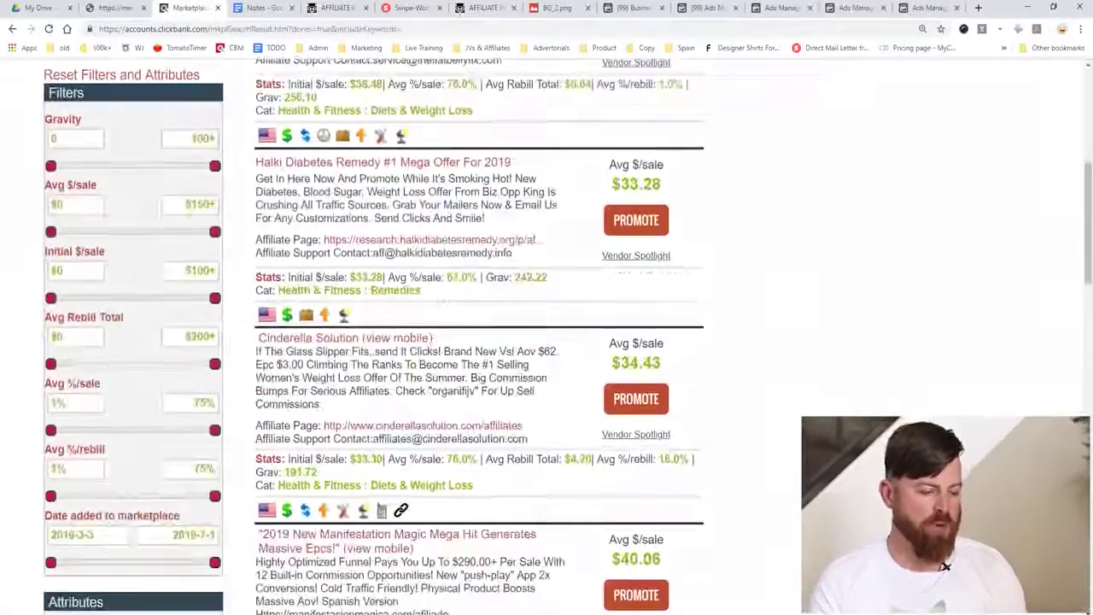
scroll(478, 341, "down", 8)
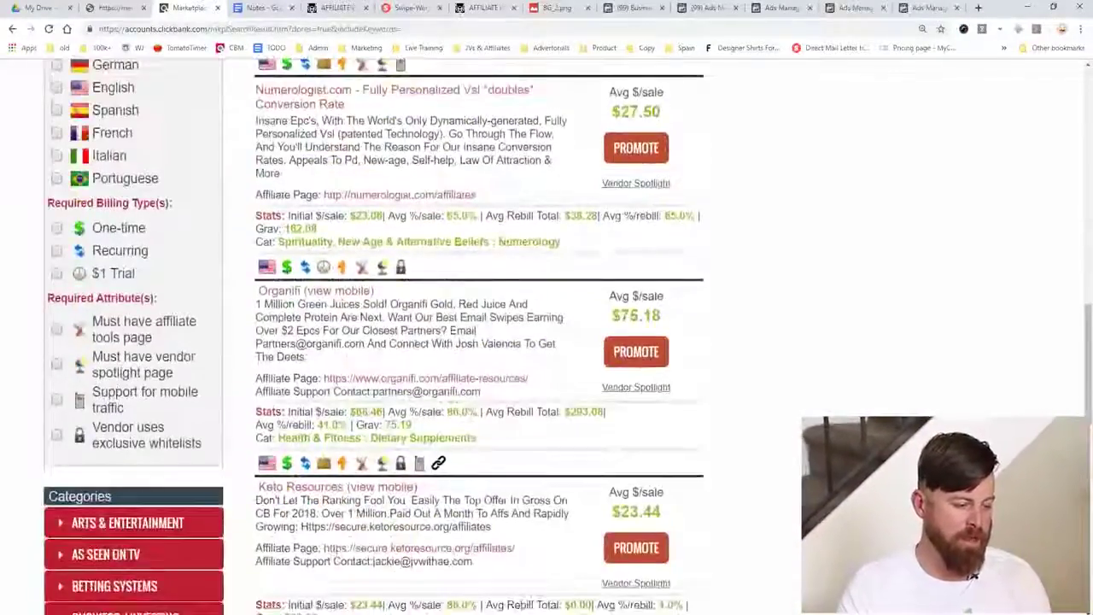
scroll(478, 342, "down", 7)
scroll(478, 342, "down", 2)
Step: Examine the Tedswoodworking offer's average $/sale and average rebill total, outline them and write $145 beside the listing
mouse_move(247, 200)
left_mouse_down()
mouse_move(244, 380)
mouse_move(388, 398)
mouse_move(702, 402)
left_mouse_up()
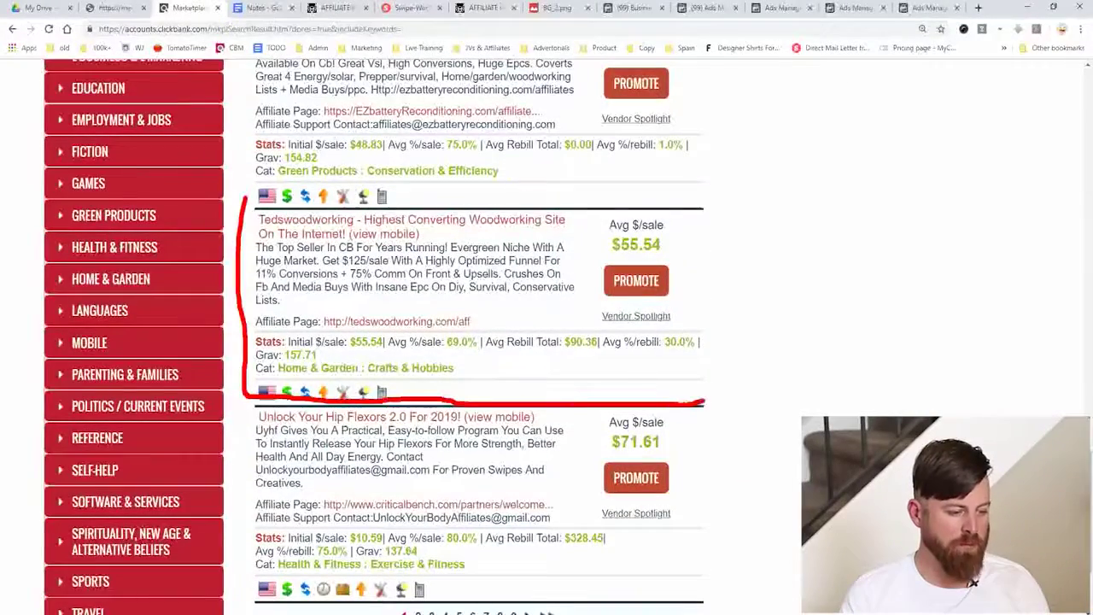
left_click_drag(605, 197, 306, 196)
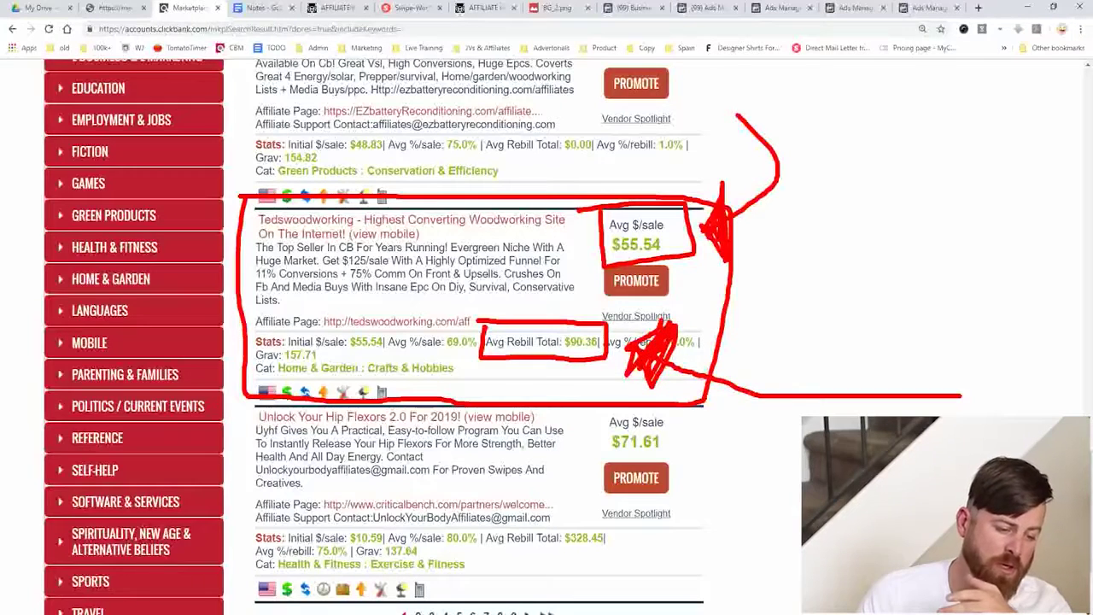
left_click_drag(911, 205, 926, 221)
left_click_drag(987, 215, 943, 270)
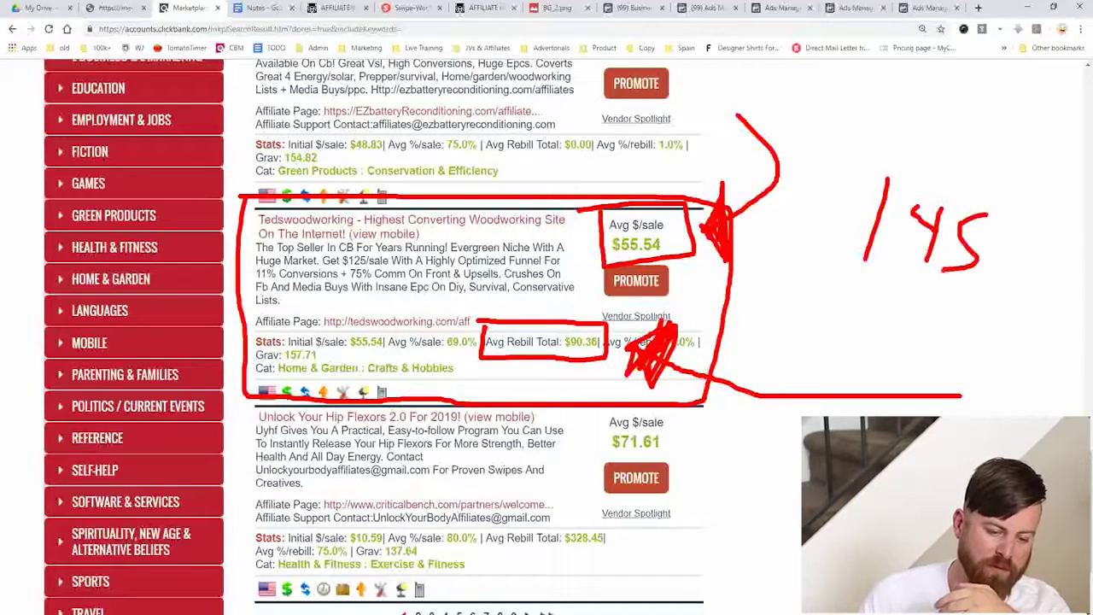
left_click_drag(828, 132, 783, 256)
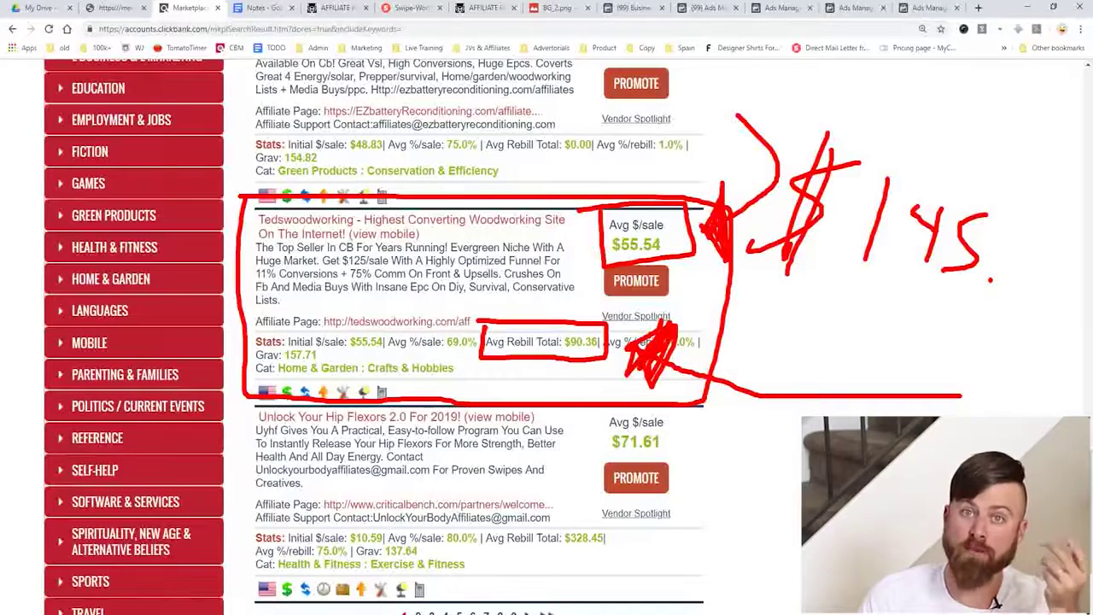
Step: Open the Affiliate Marketplace from the ClickBank home page and list its products with an empty search
mouse_move(502, 275)
left_mouse_down()
mouse_move(342, 376)
mouse_move(564, 375)
mouse_move(589, 256)
left_mouse_up()
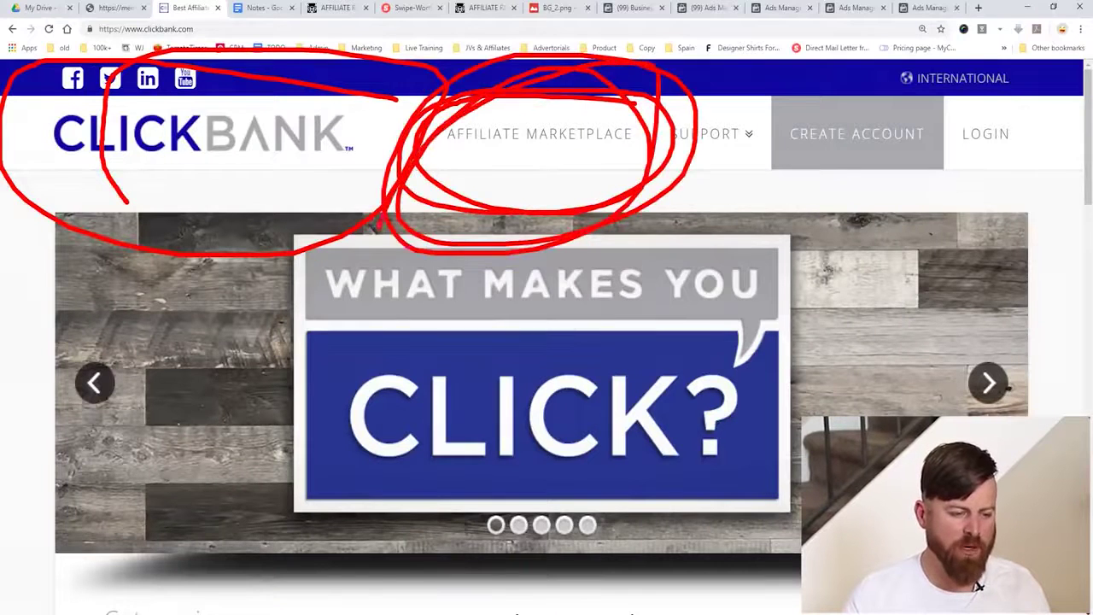
left_click(539, 133)
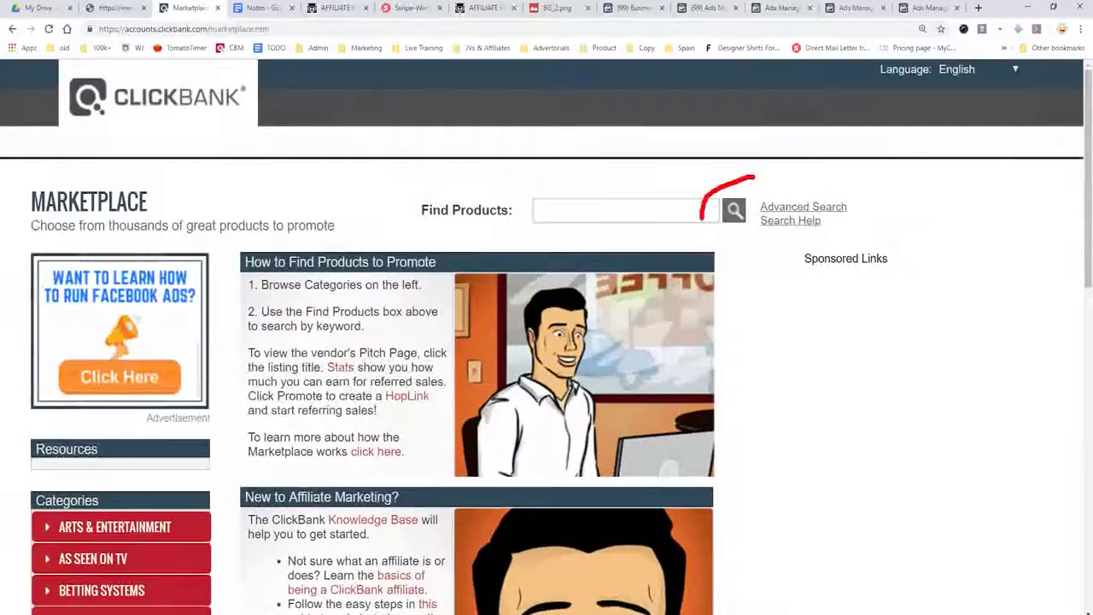
left_click_drag(755, 204, 856, 225)
left_click(734, 211)
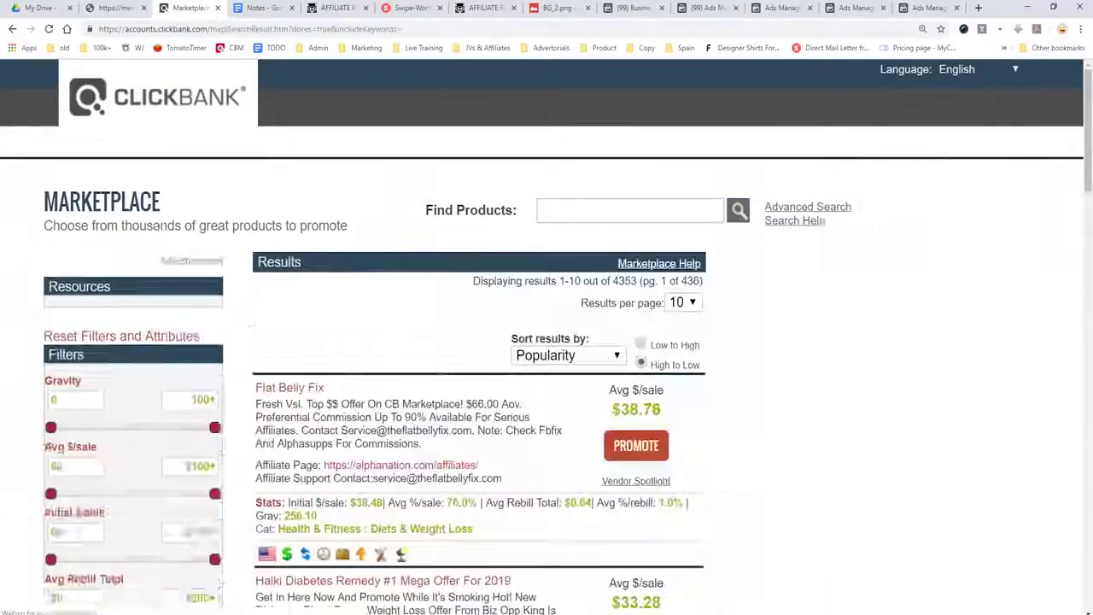
Step: Examine the Flat Belly Fix offer's average $/sale and average rebill total, outlining both figures before clearing the markings
scroll(547, 341, "down", 2)
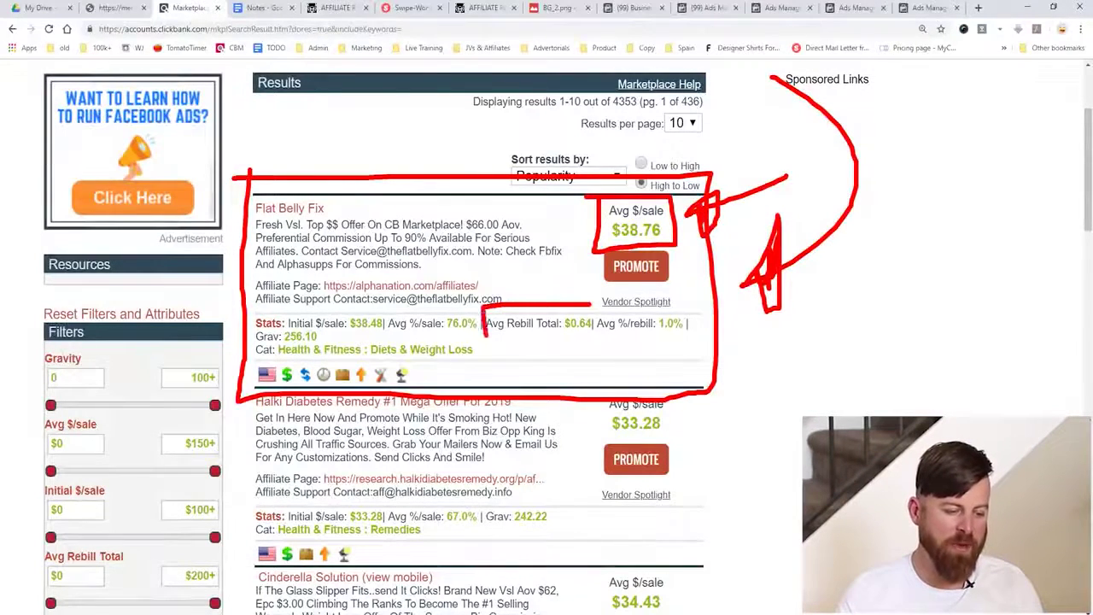
left_click_drag(485, 341, 596, 307)
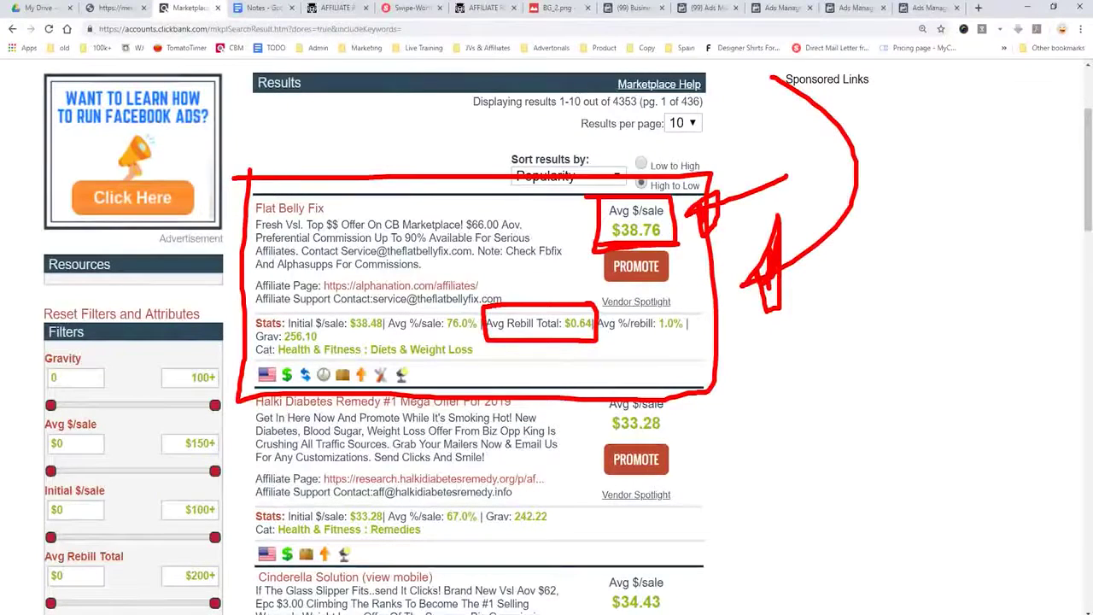
key("Escape")
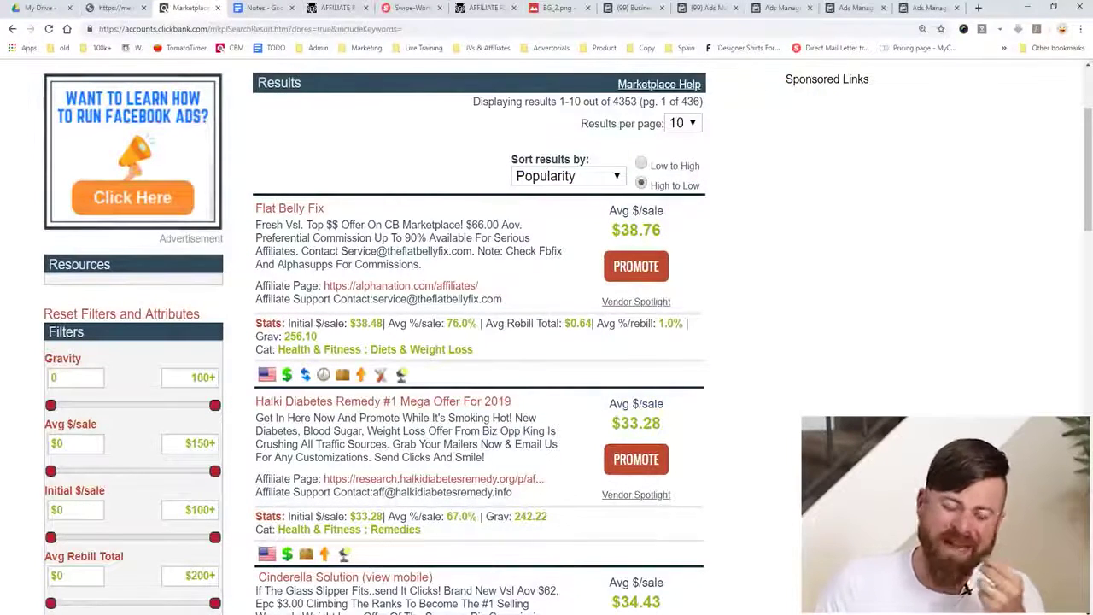
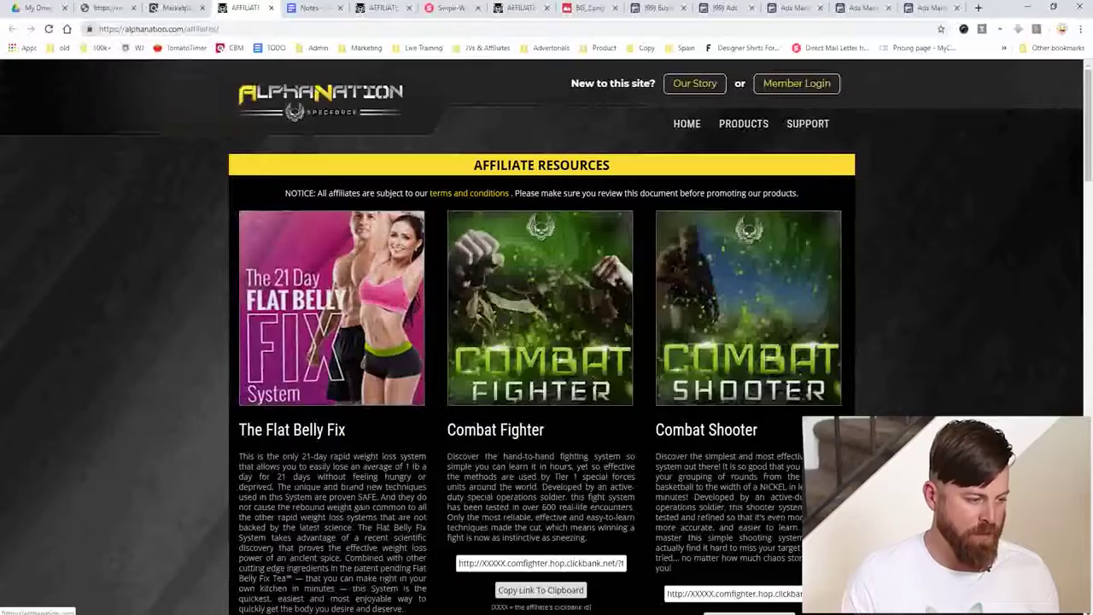
Step: Review the Flat Belly Fix description on the AlphaNation affiliate resources page and open its email swipe in a new tab
scroll(546, 341, "down", 7)
scroll(546, 342, "up", 4)
scroll(547, 342, "up", 3)
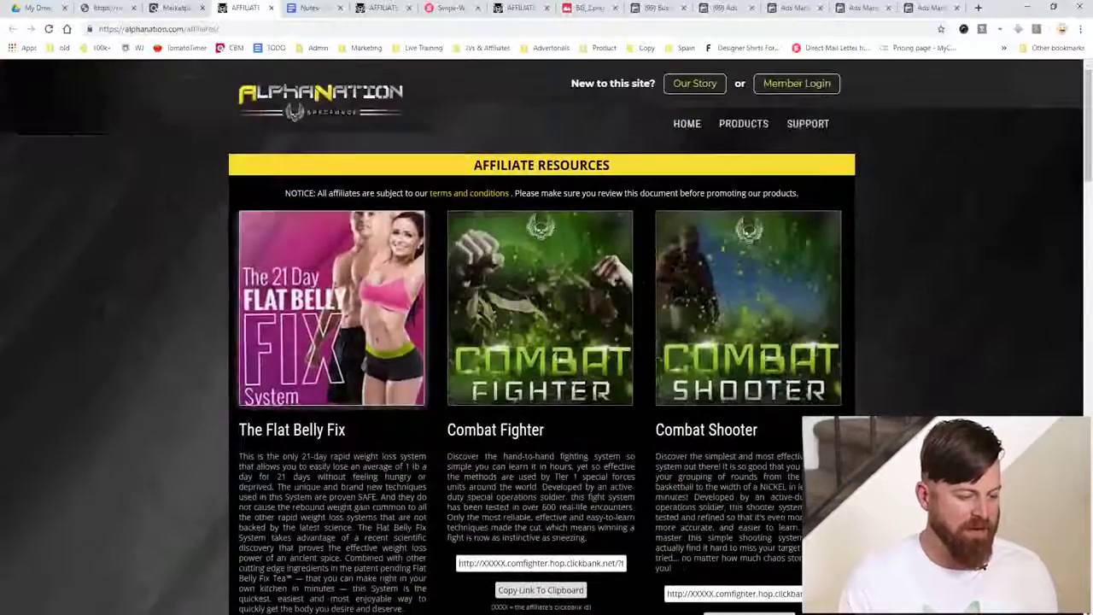
scroll(546, 341, "down", 3)
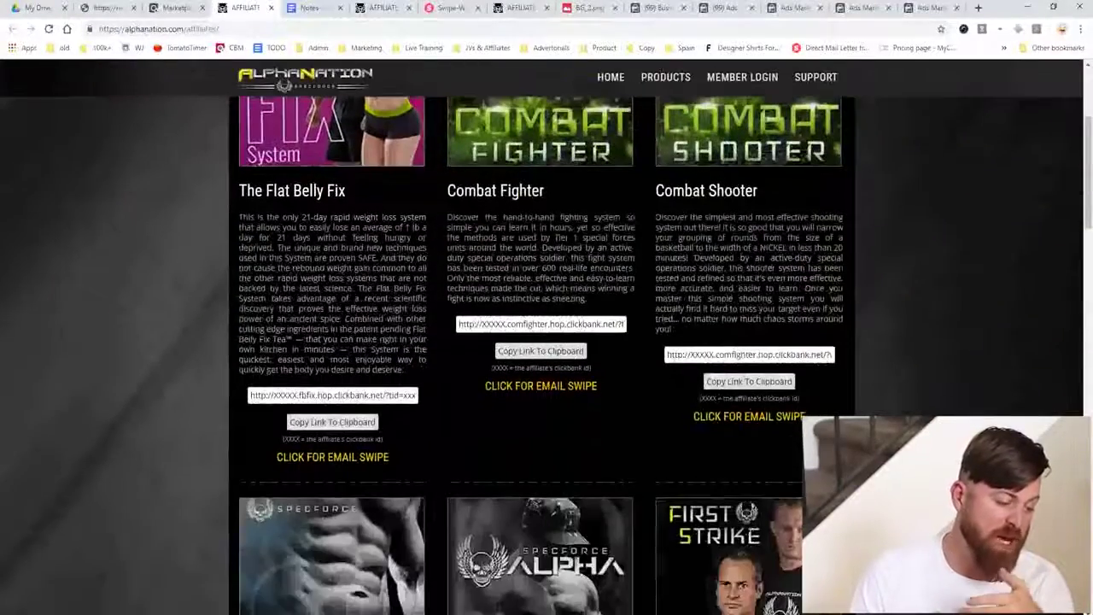
left_click_drag(239, 217, 427, 333)
left_click(427, 333)
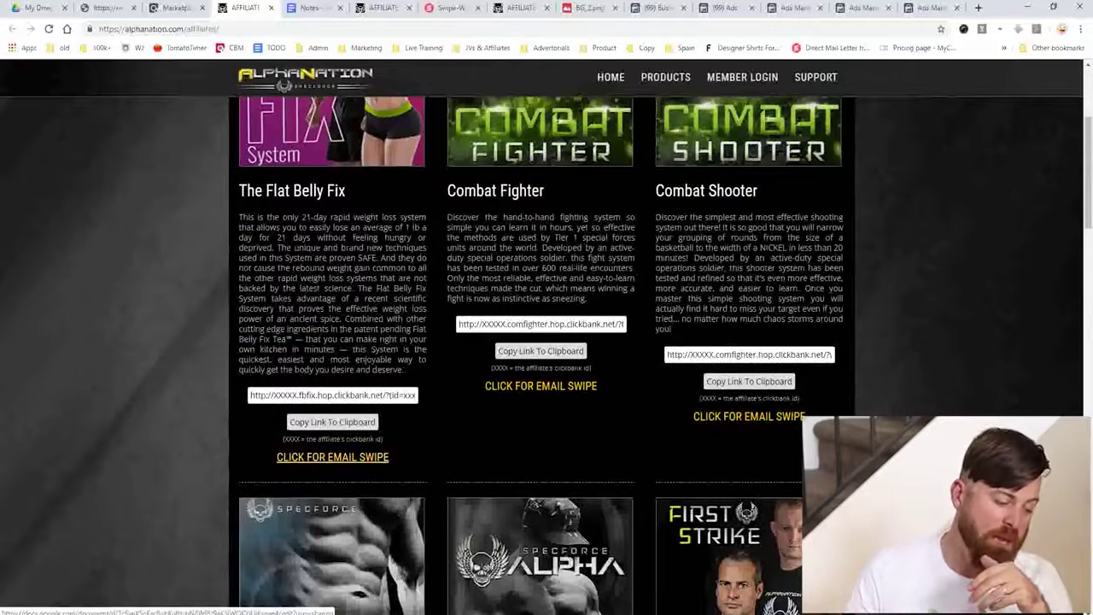
middle_click(333, 457)
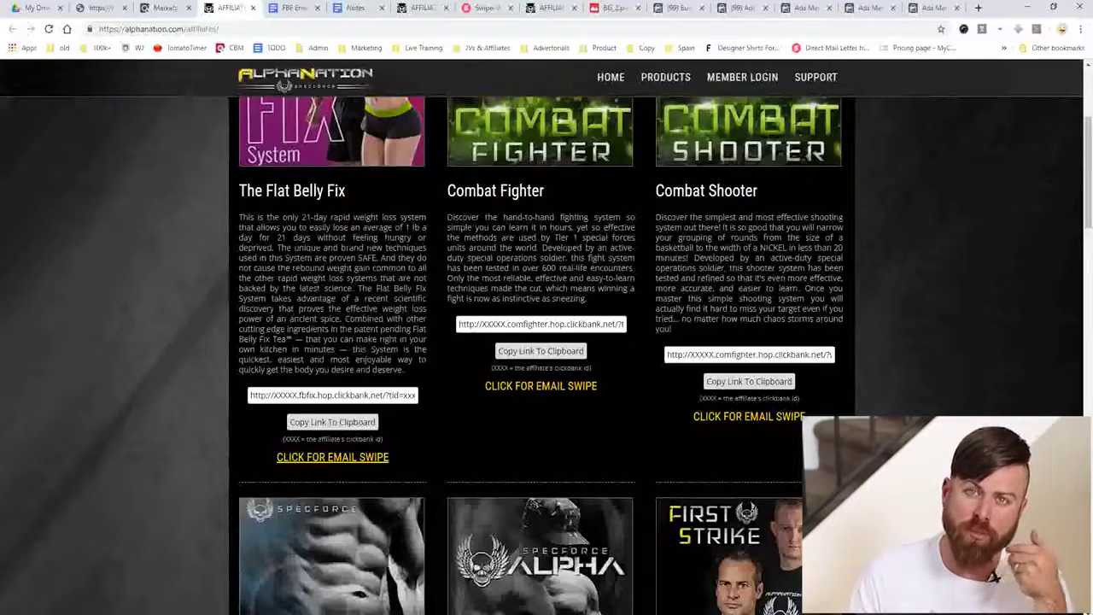
Step: Return to the ClickBank marketplace results and look over the affiliate page links given in the offer listings
key("ctrl+shift+Tab")
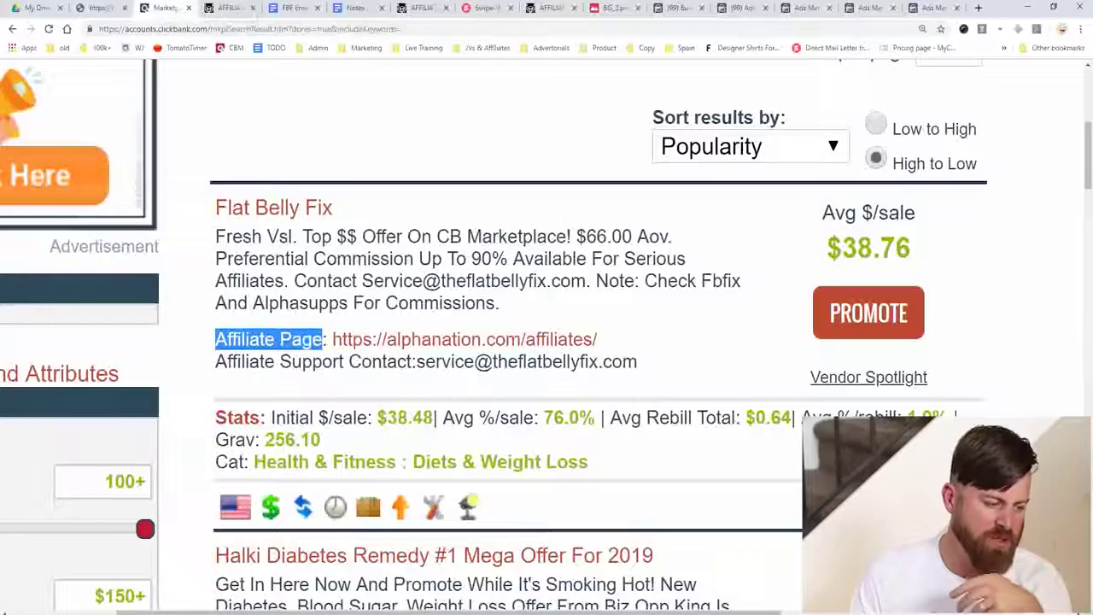
scroll(547, 342, "down", 4)
scroll(547, 342, "down", 3)
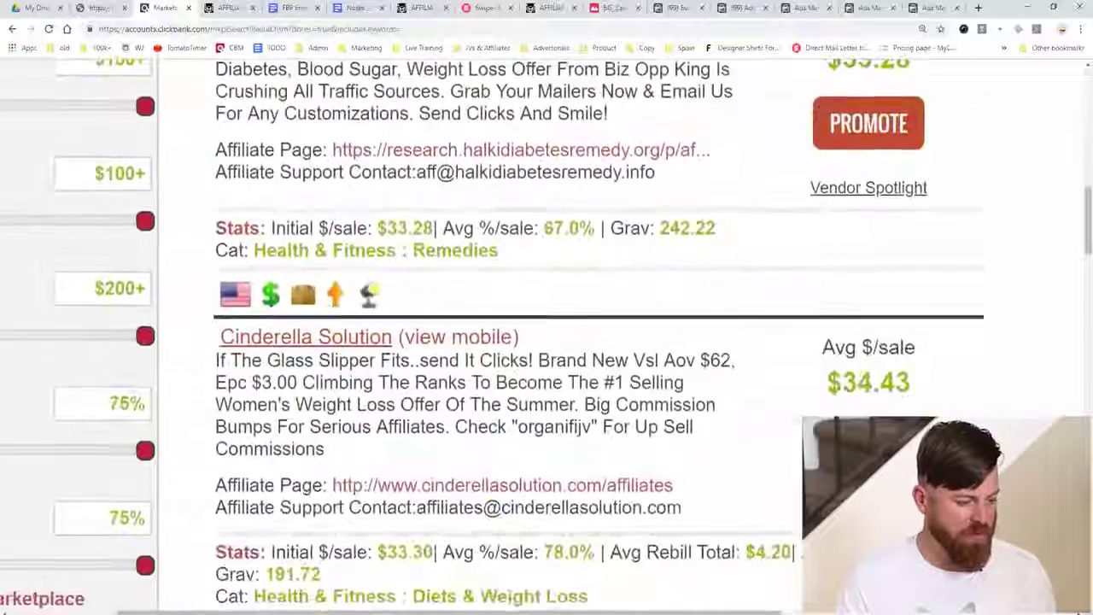
scroll(547, 341, "up", 4)
left_click_drag(216, 185, 323, 185)
scroll(547, 342, "up", 1)
scroll(980, 567, "left", 2)
scroll(980, 566, "up", 4)
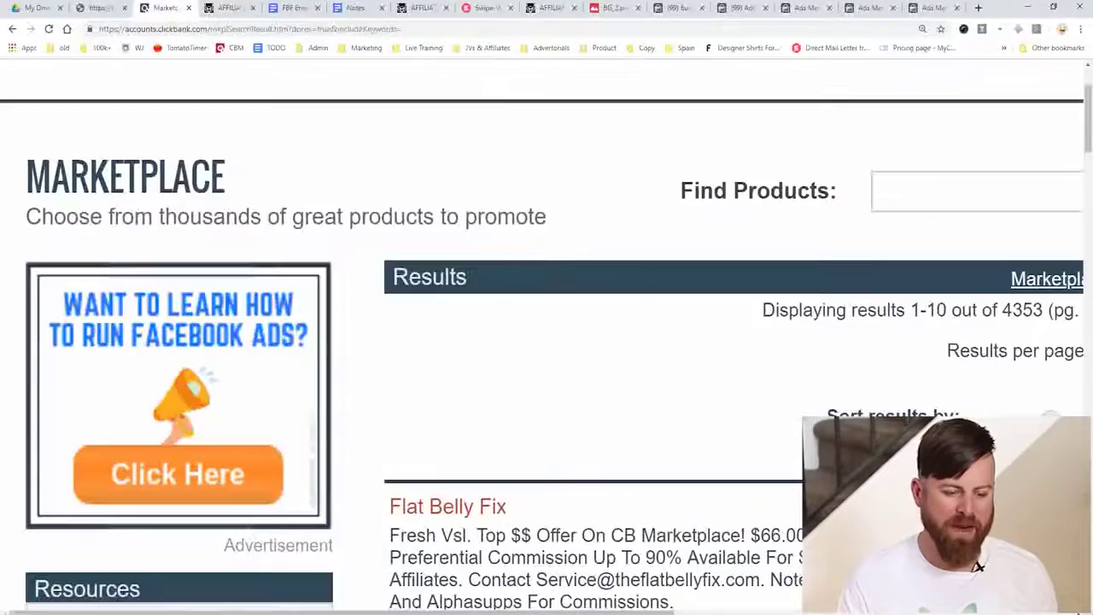
Step: Search the marketplace for "fat decimator" and open the Fat Decimator System's affiliate page
left_click(973, 191)
type("fat decimator")
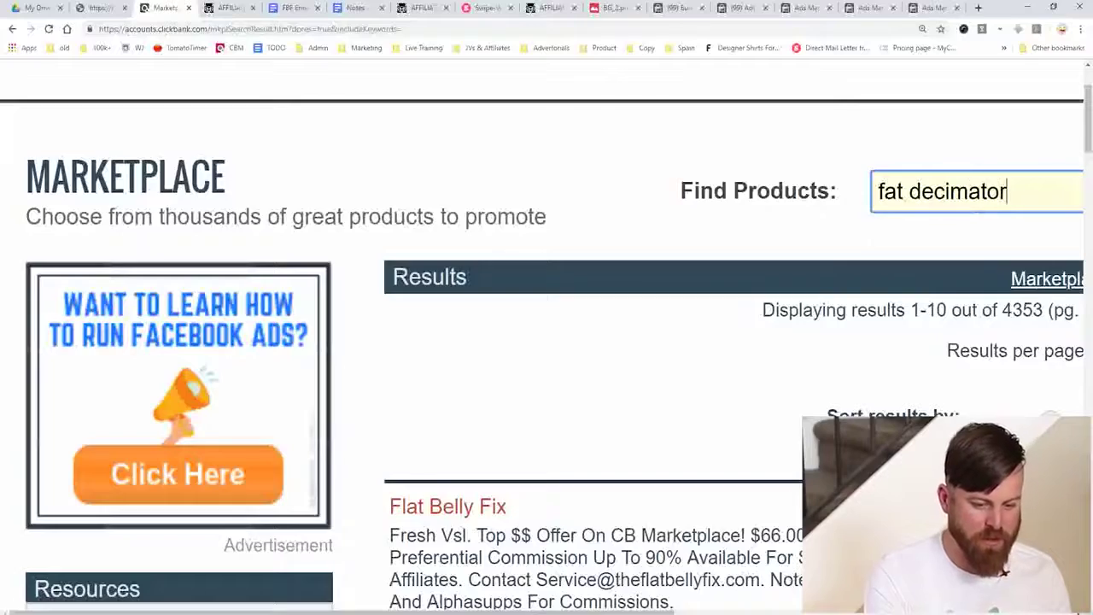
key("Return")
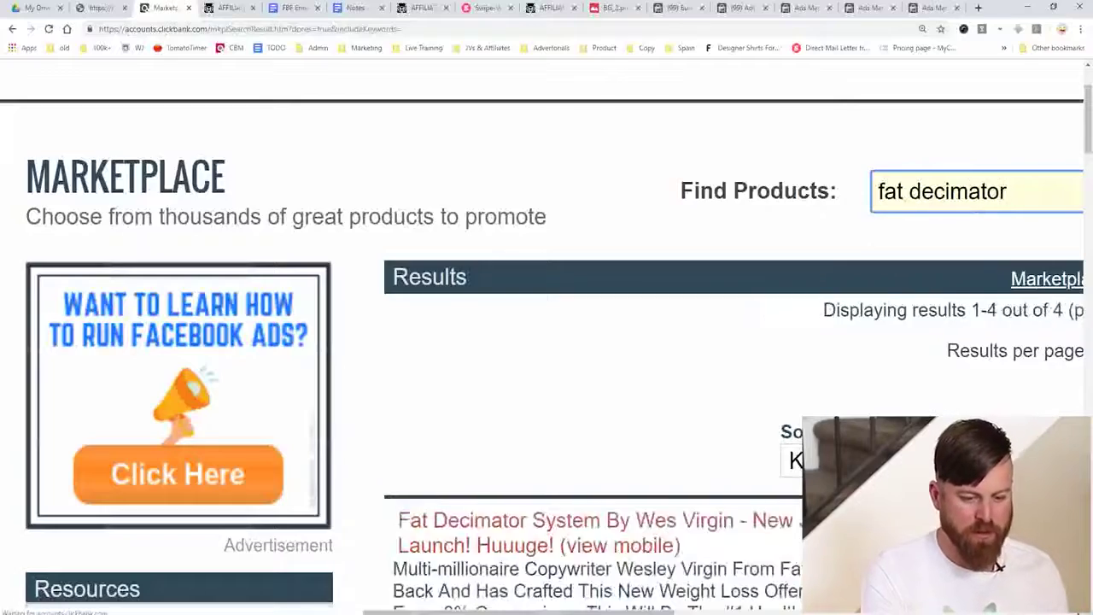
scroll(546, 342, "down", 2)
scroll(974, 566, "down", 2)
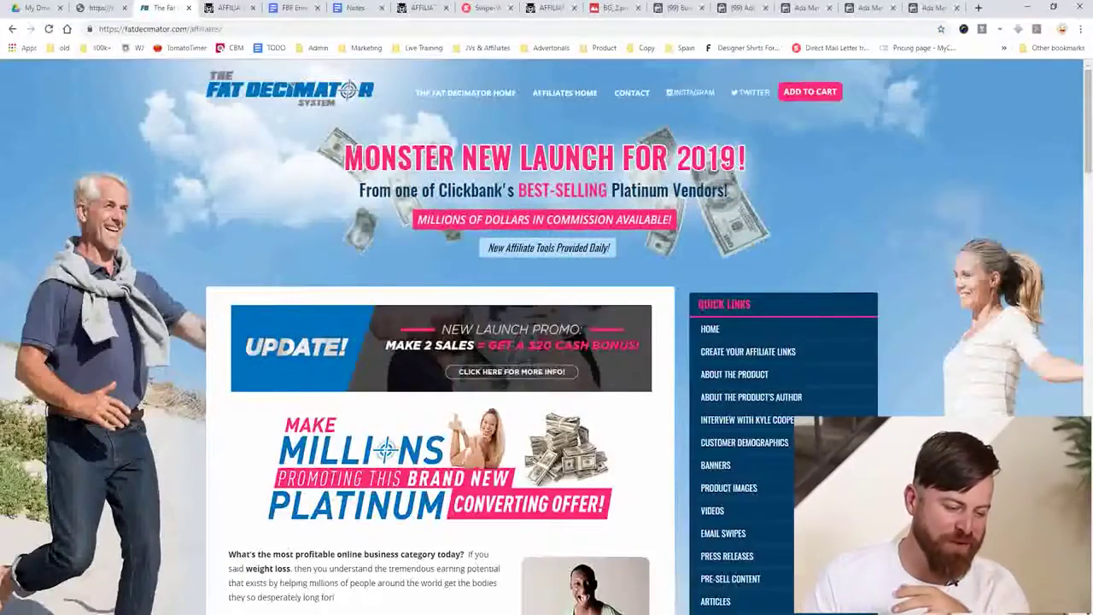
Step: Look through the Fat Decimator affiliate page and its quick links to promotional resources
scroll(546, 337, "down", 1)
scroll(547, 336, "down", 3)
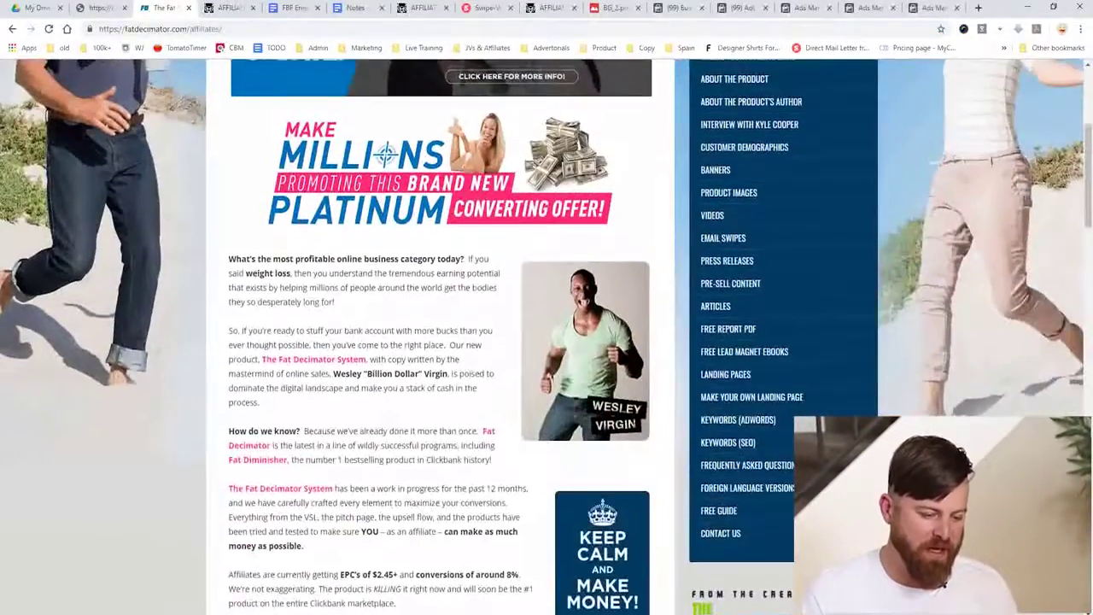
scroll(547, 336, "up", 2)
scroll(547, 336, "down", 1)
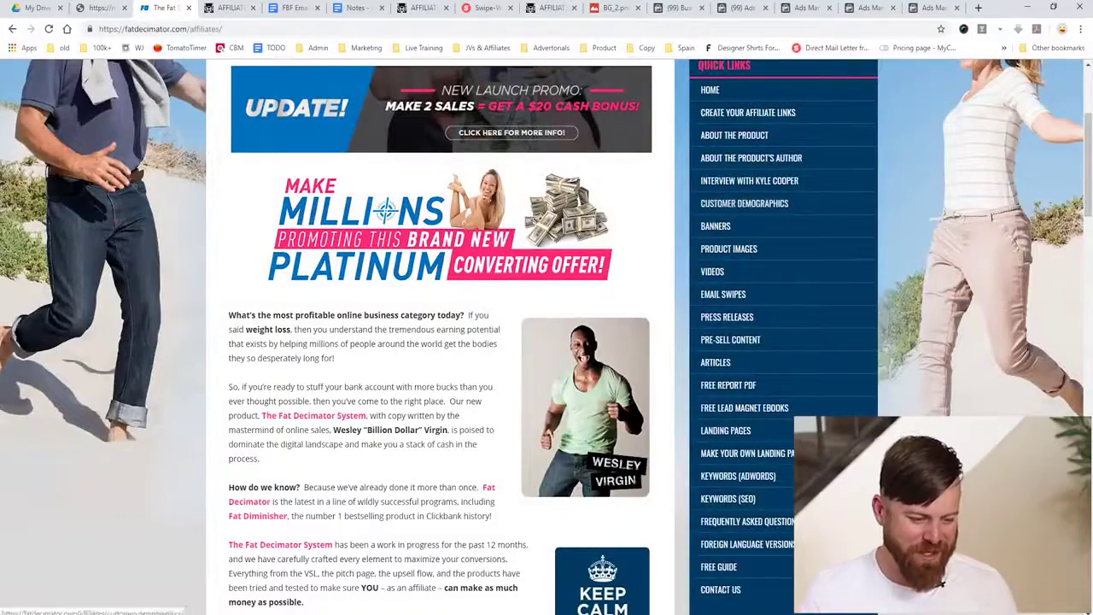
Step: Open the Fat Decimator Customer Demographics page and examine the gender and age breakdown of converting customers
key("ctrl+plus")
key("ctrl+plus")
key("ctrl+plus")
key("ctrl+plus")
key("ctrl+plus")
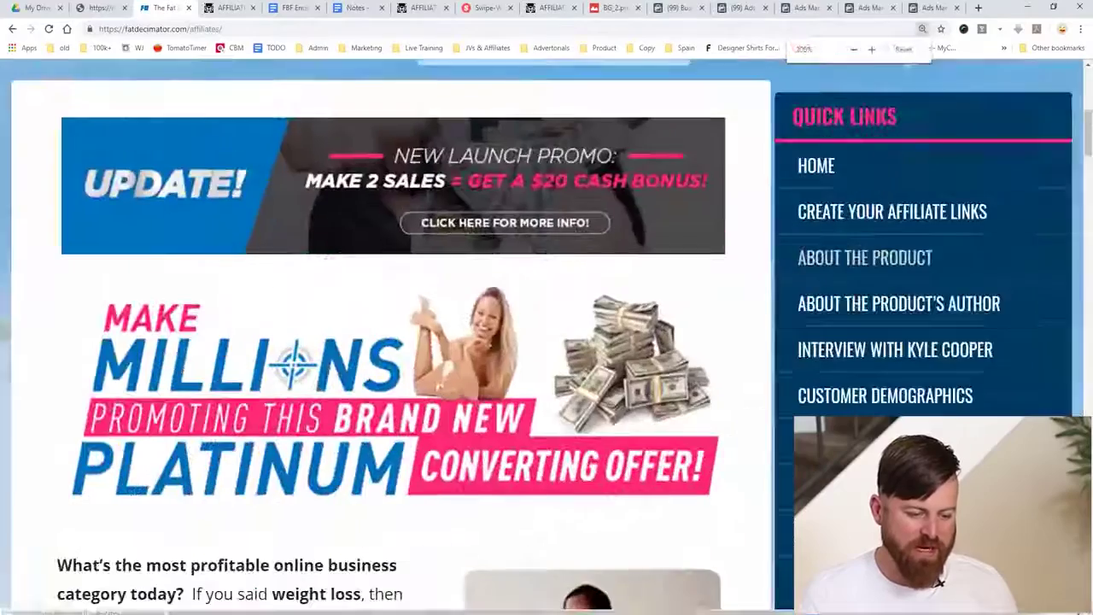
key("ctrl+plus")
key("ctrl+minus")
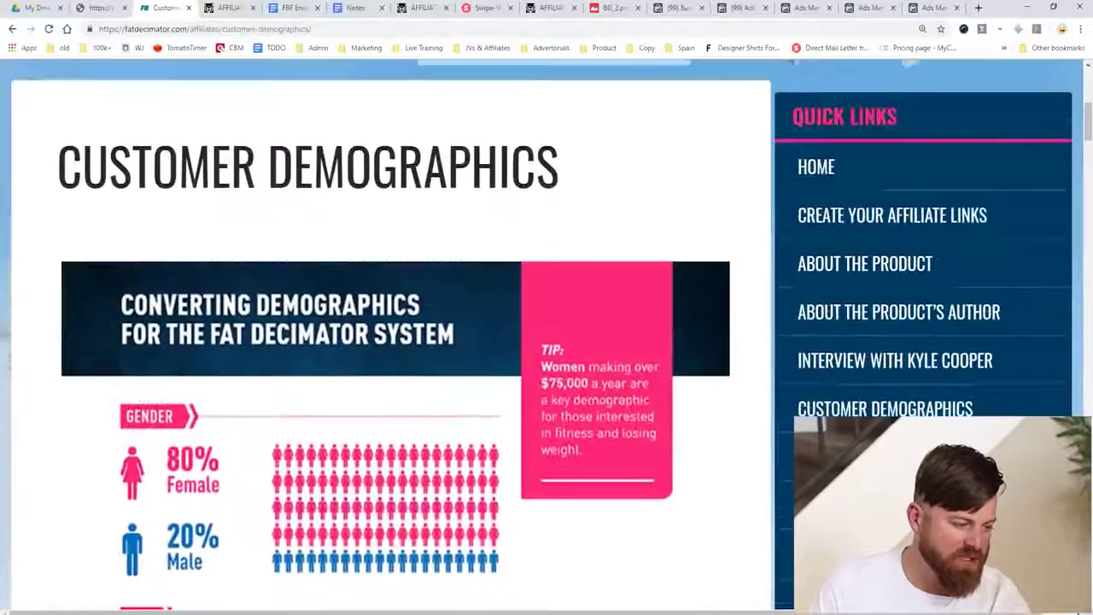
scroll(384, 342, "down", 5)
scroll(385, 342, "down", 1)
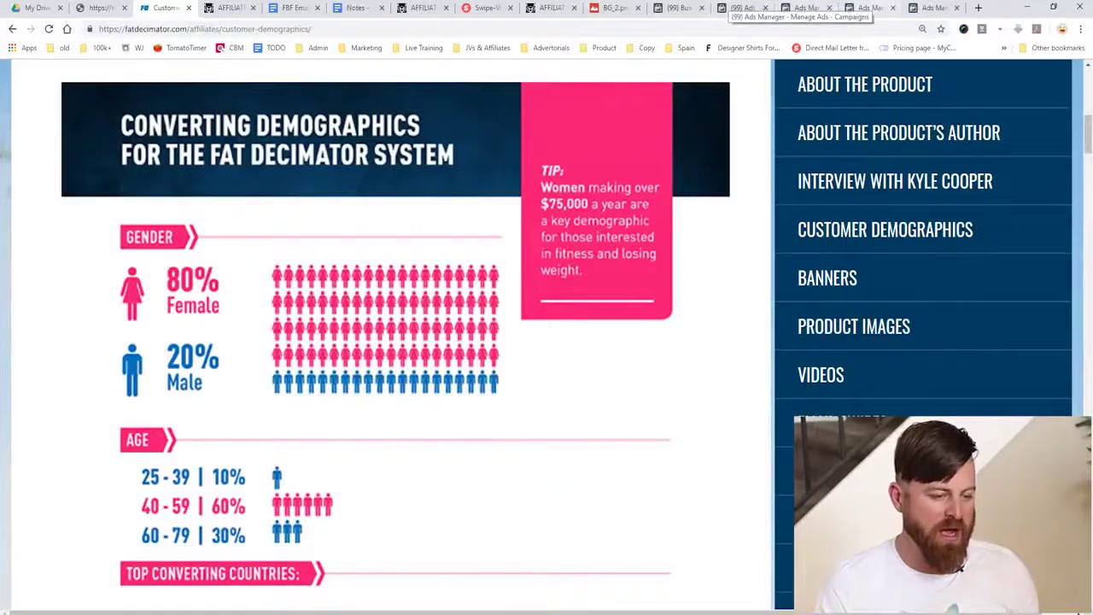
Step: Switch to the Ads Manager campaign and set the ad set audience's gender to Women
left_click(933, 7)
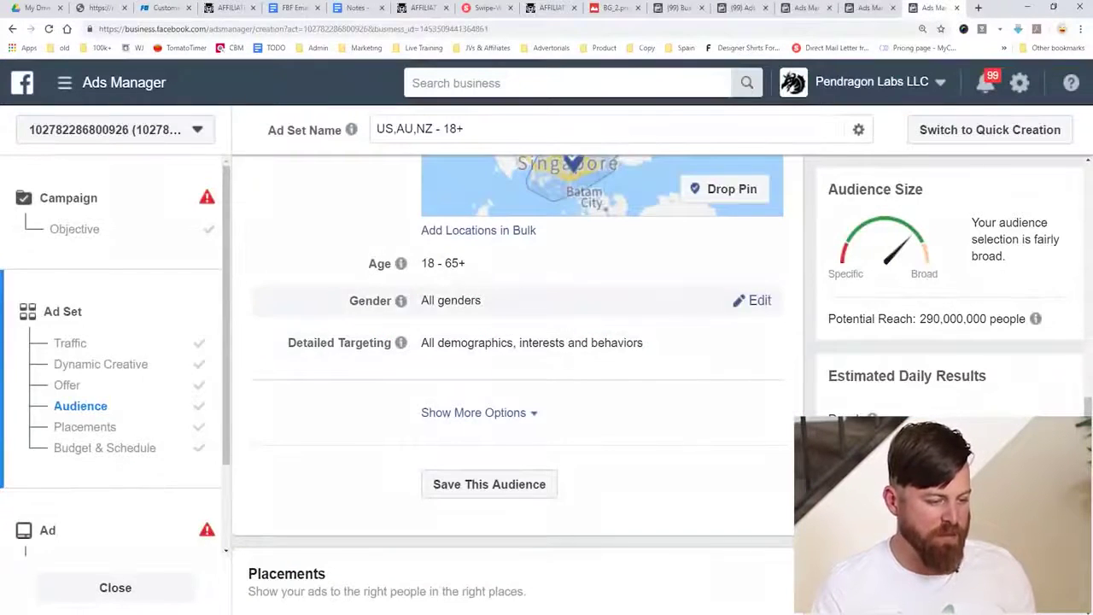
mouse_move(401, 300)
mouse_move(494, 301)
left_mouse_down()
mouse_move(451, 351)
mouse_move(375, 266)
left_mouse_up()
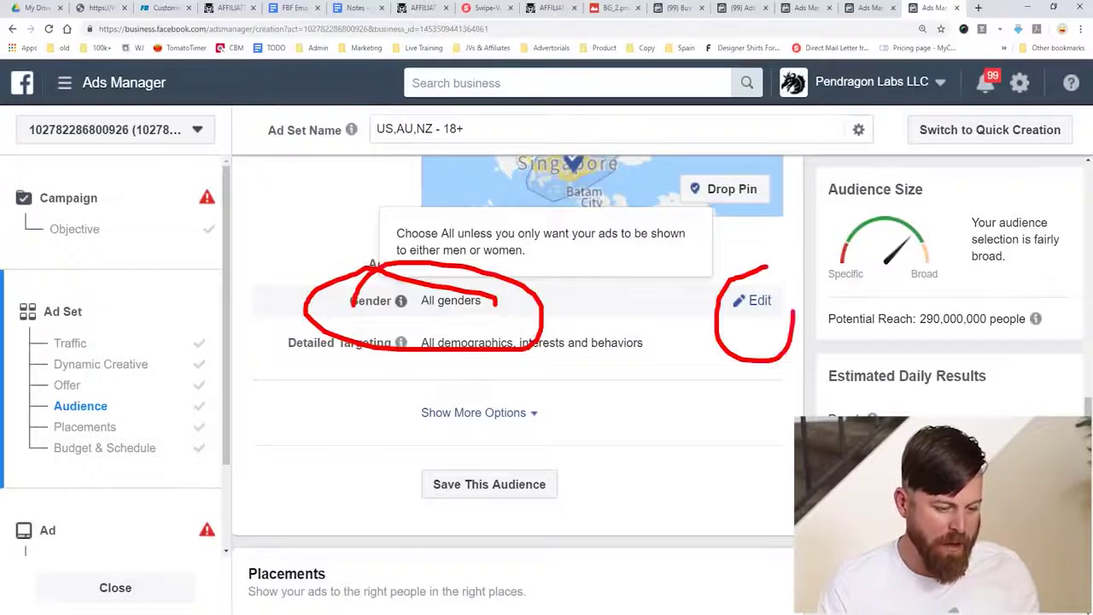
left_click(751, 299)
left_click(539, 303)
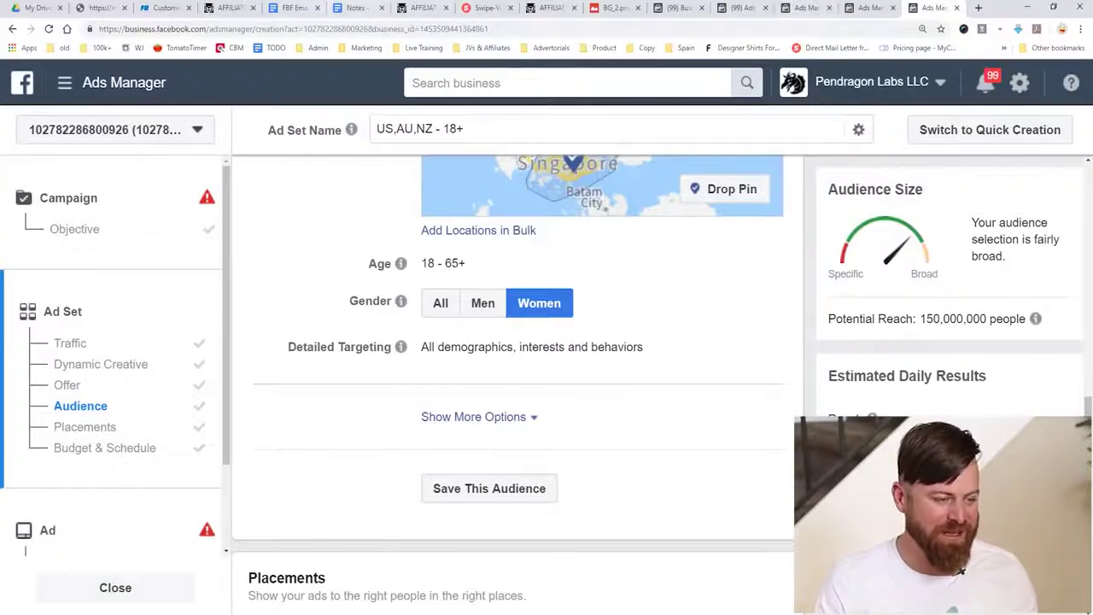
Step: Check the age breakdown on the Customer Demographics page and set the ad set audience's age range to 40–59
left_click_drag(171, 8, 866, 8)
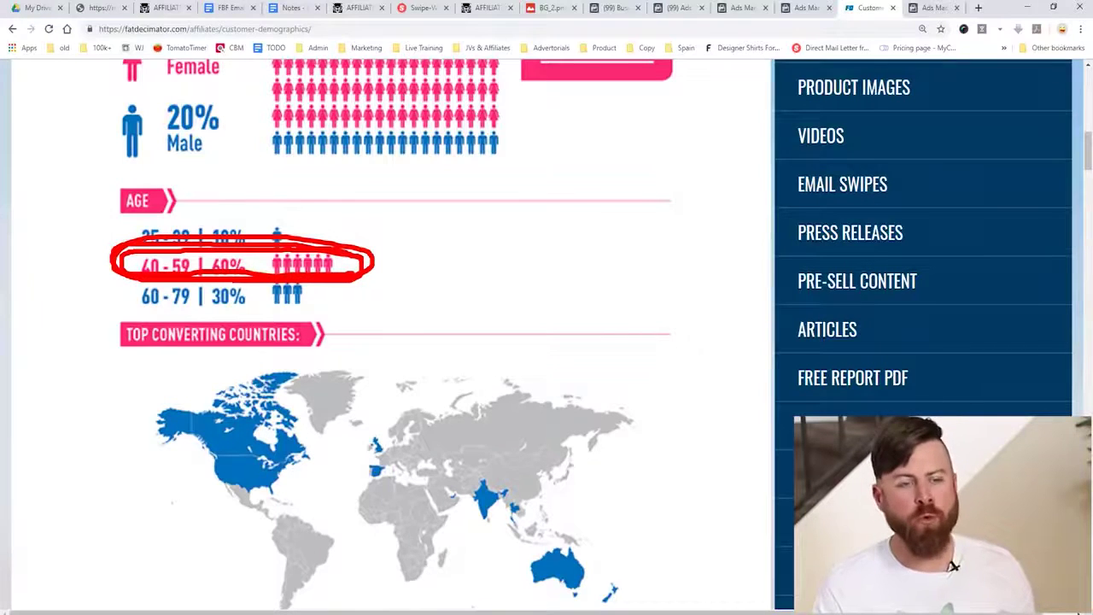
key("ctrl+Tab")
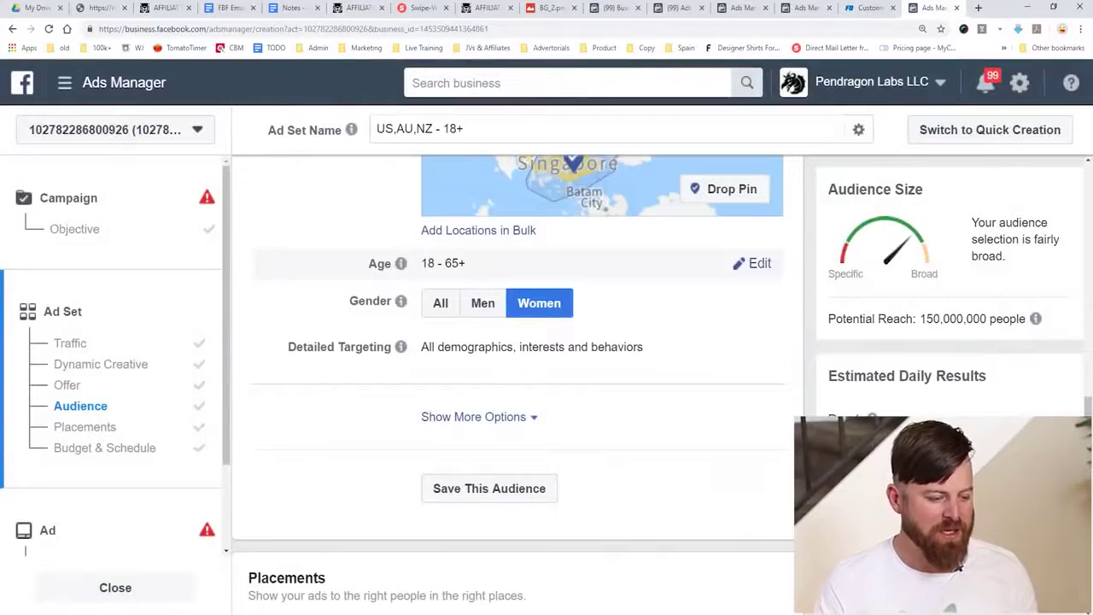
left_click(749, 263)
left_click(448, 266)
left_click(447, 410)
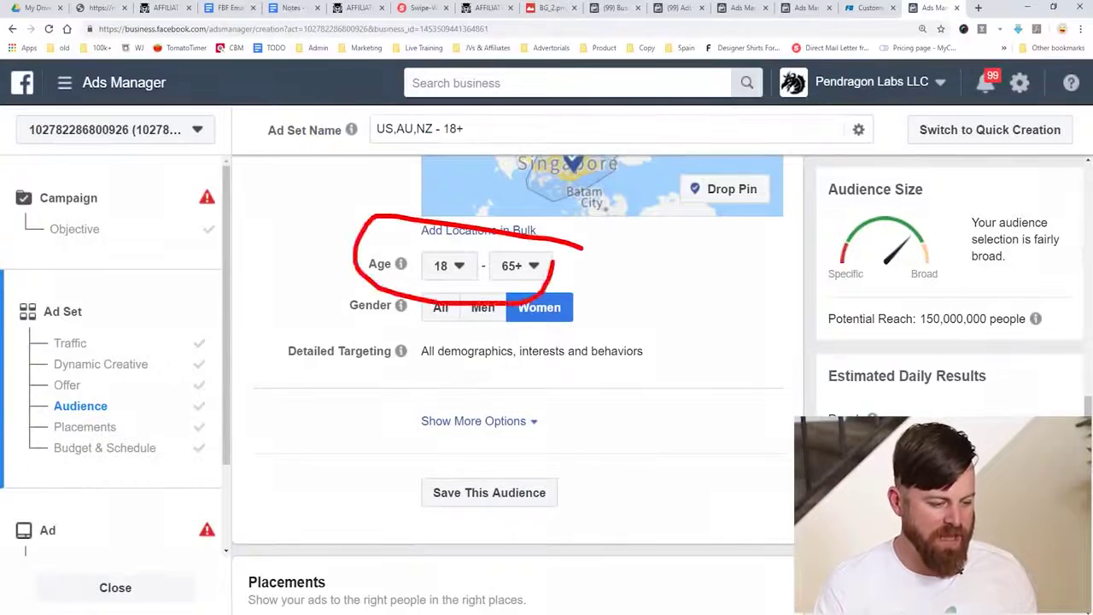
mouse_move(401, 305)
left_click(517, 266)
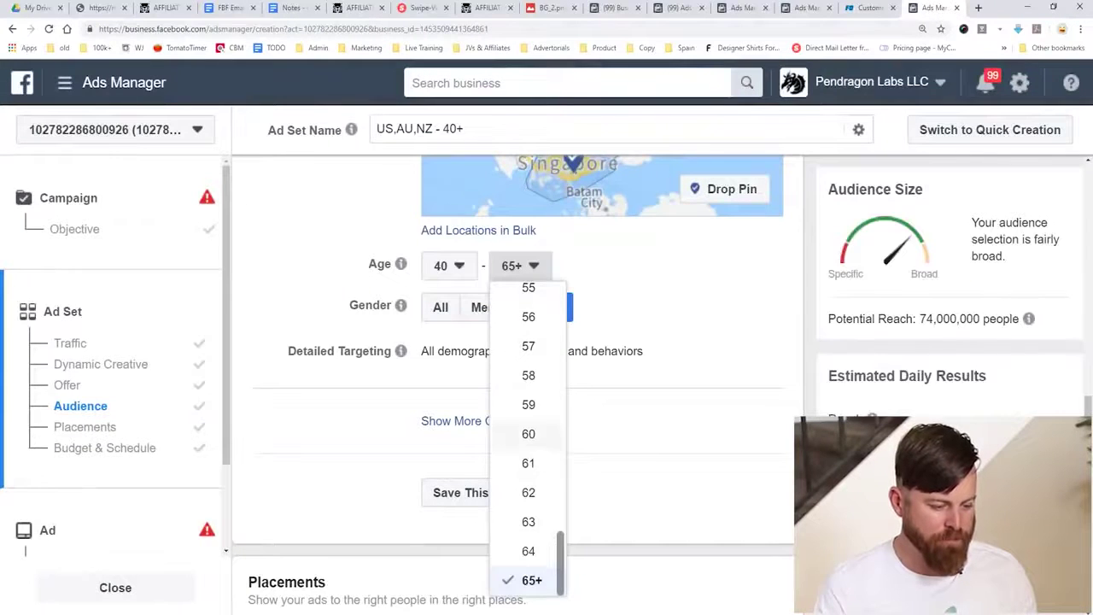
left_click(527, 403)
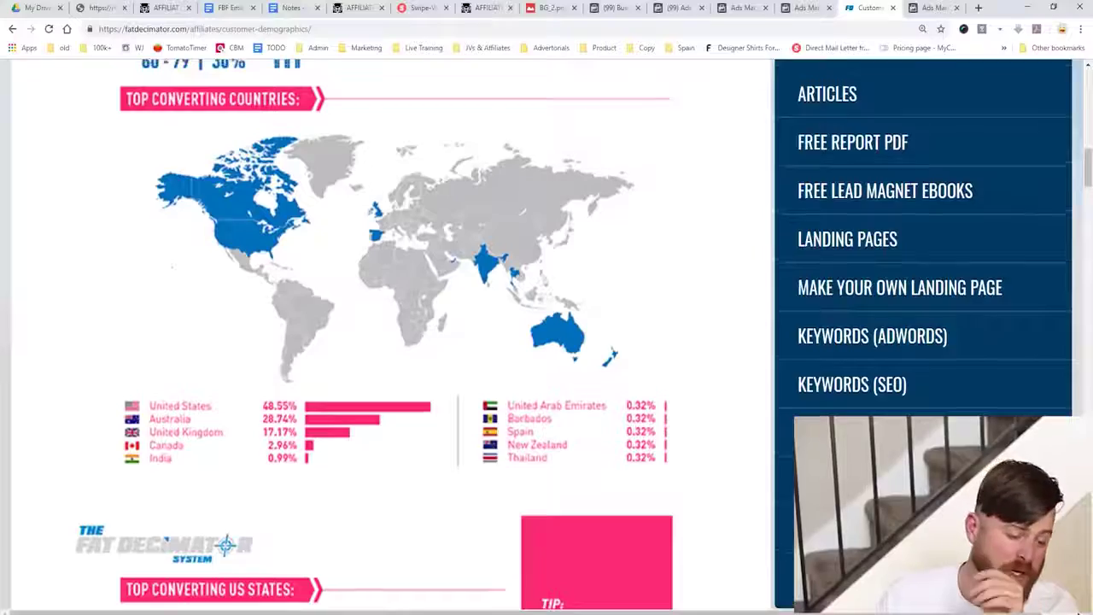
Step: Examine the top converting countries and top converting US states on the Fat Decimator Customer Demographics page
scroll(385, 342, "up", 3)
scroll(384, 341, "down", 3)
scroll(384, 341, "down", 3)
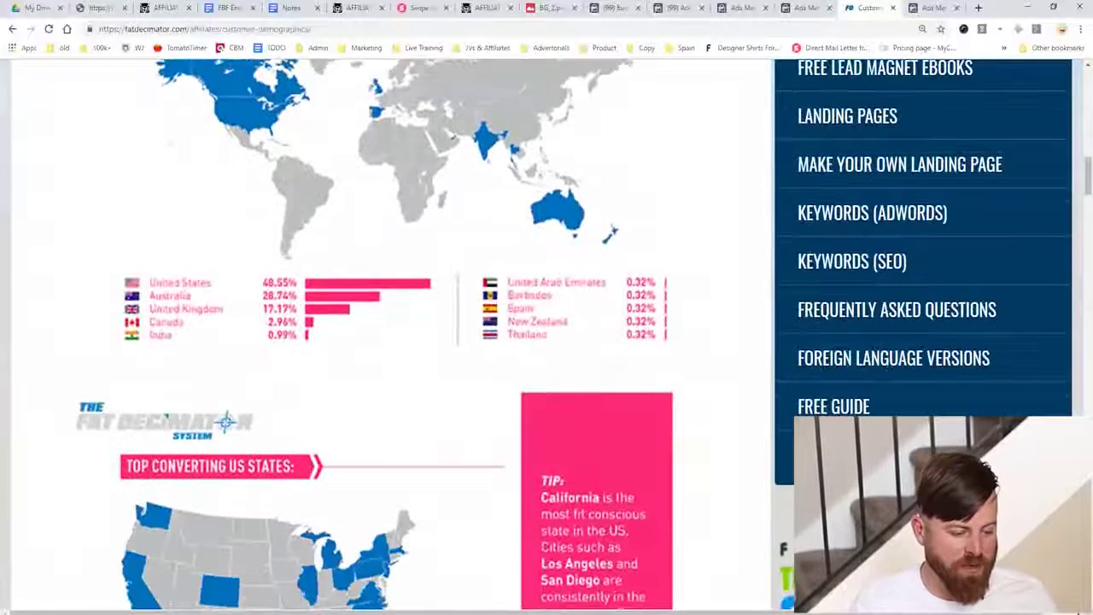
left_click_drag(129, 252, 243, 251)
left_click_drag(146, 353, 283, 250)
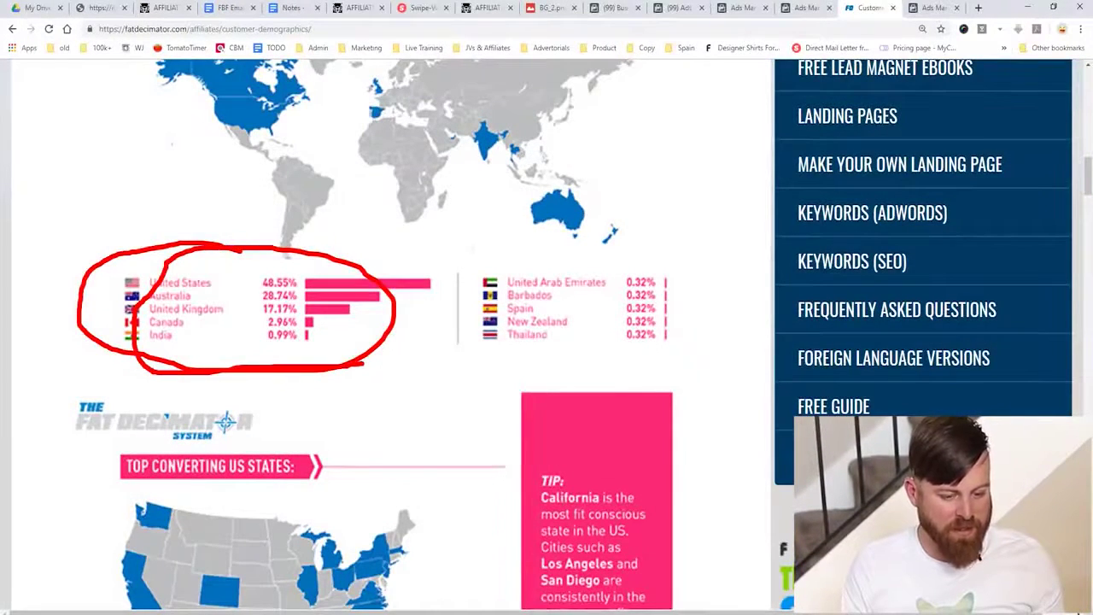
scroll(384, 342, "down", 5)
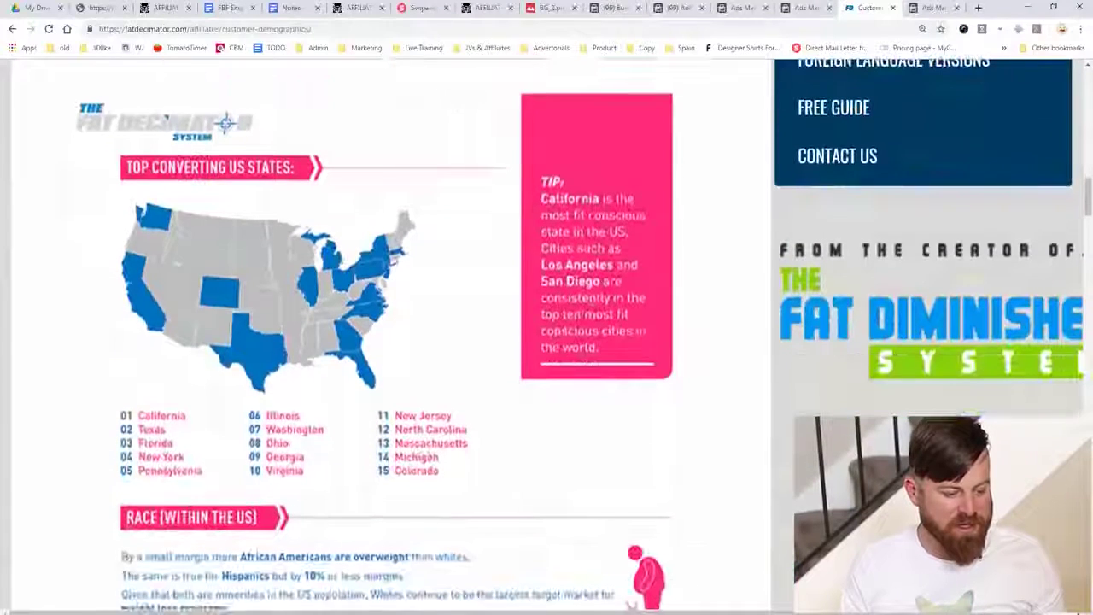
left_click_drag(409, 410, 231, 169)
mouse_move(136, 369)
left_mouse_down()
mouse_move(472, 343)
mouse_move(74, 202)
left_mouse_up()
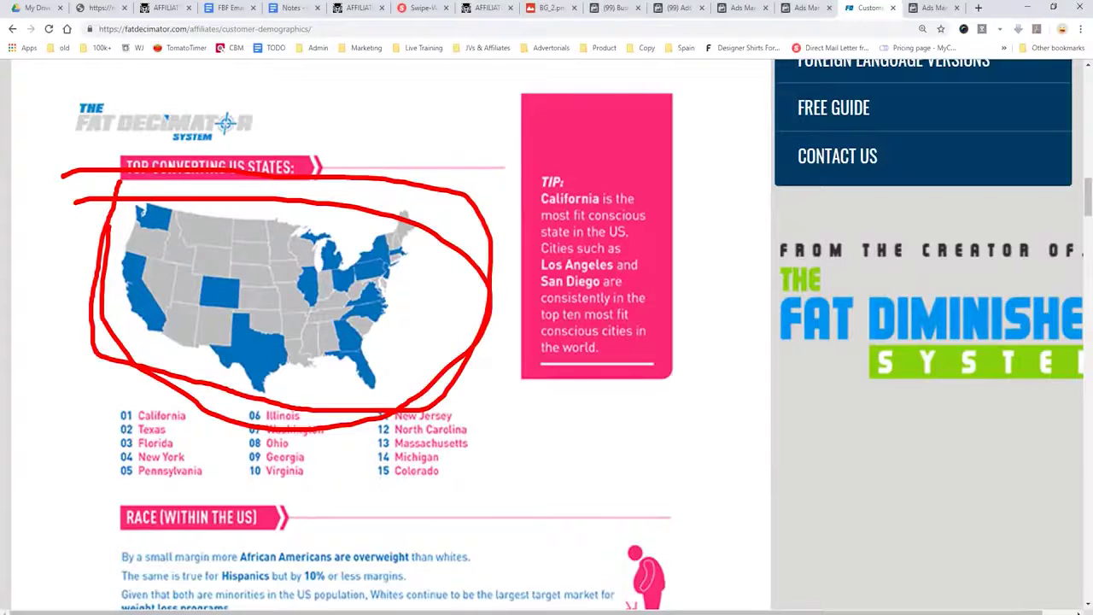
key("Escape")
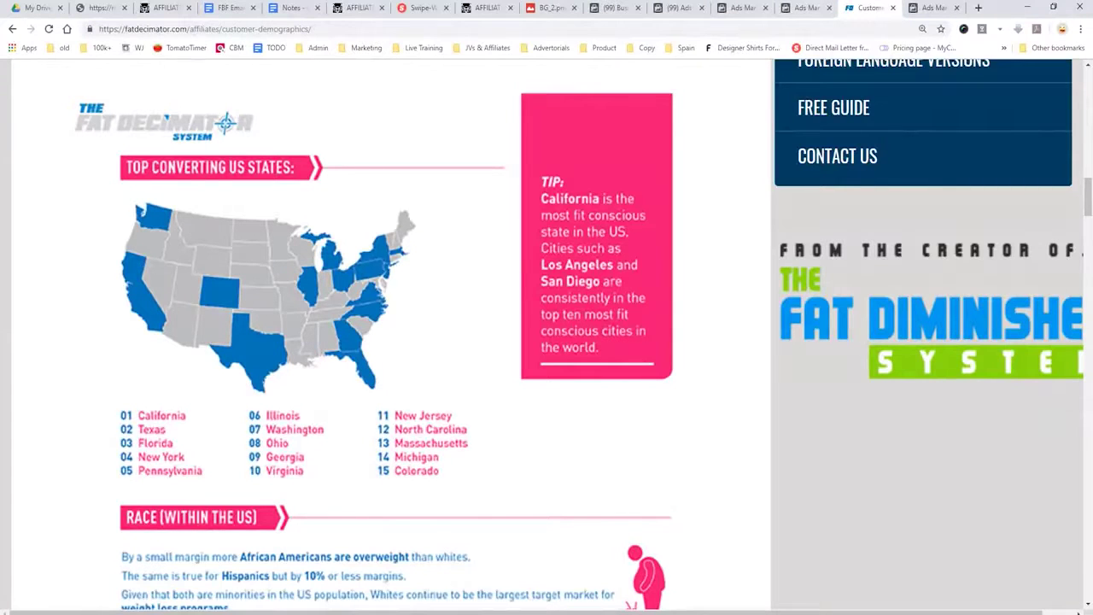
Step: Switch to the Ads Manager campaign and remove United States from the audience's locations
key("ctrl+Tab")
scroll(580, 408, "up", 8)
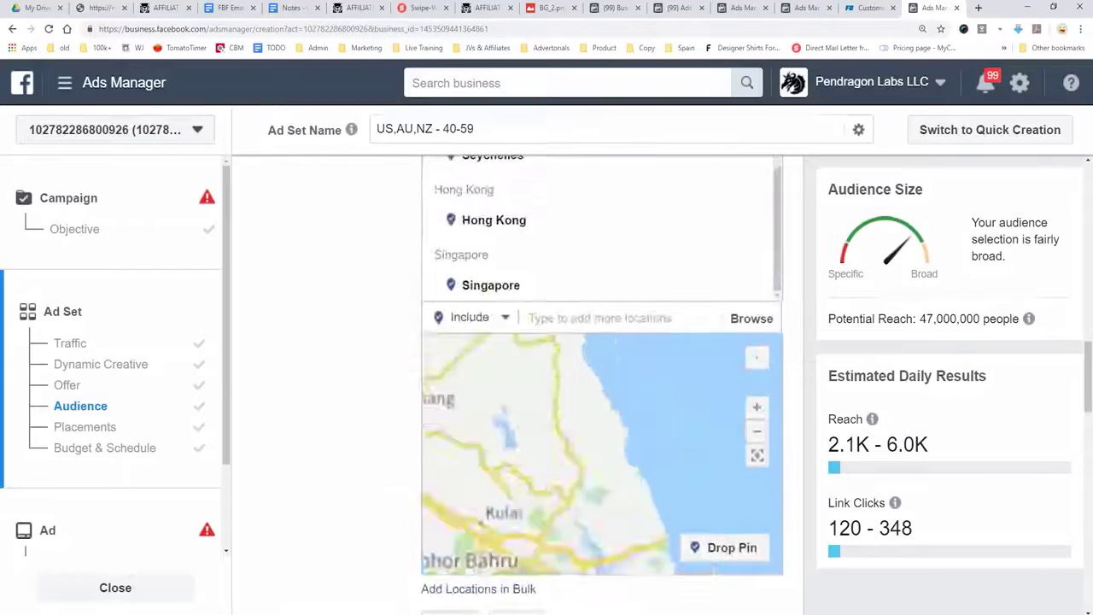
scroll(589, 270, "up", 3)
scroll(602, 341, "up", 6)
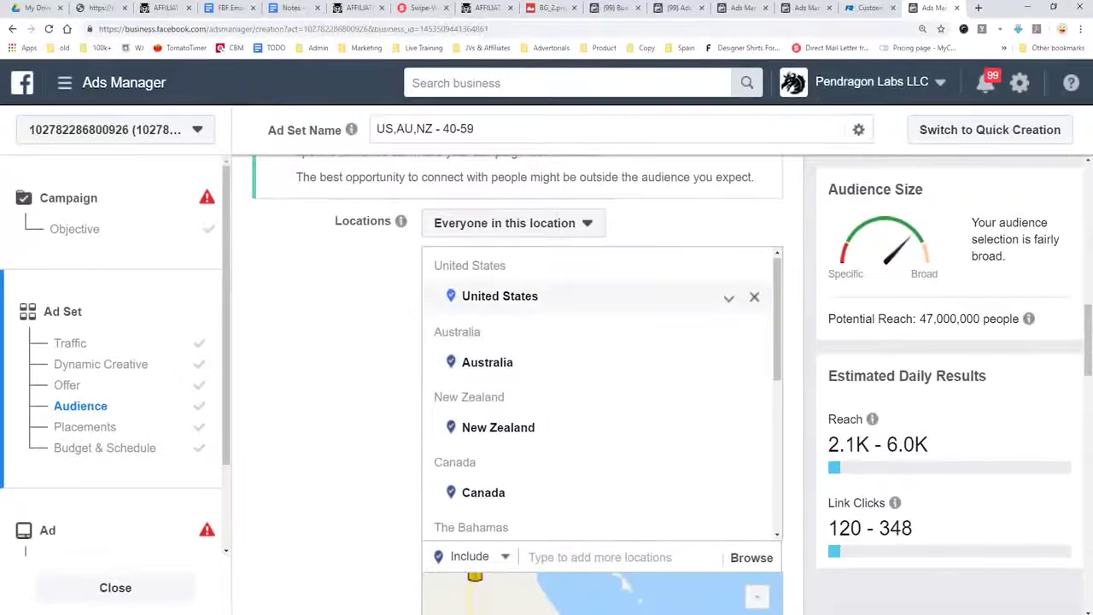
left_click(754, 296)
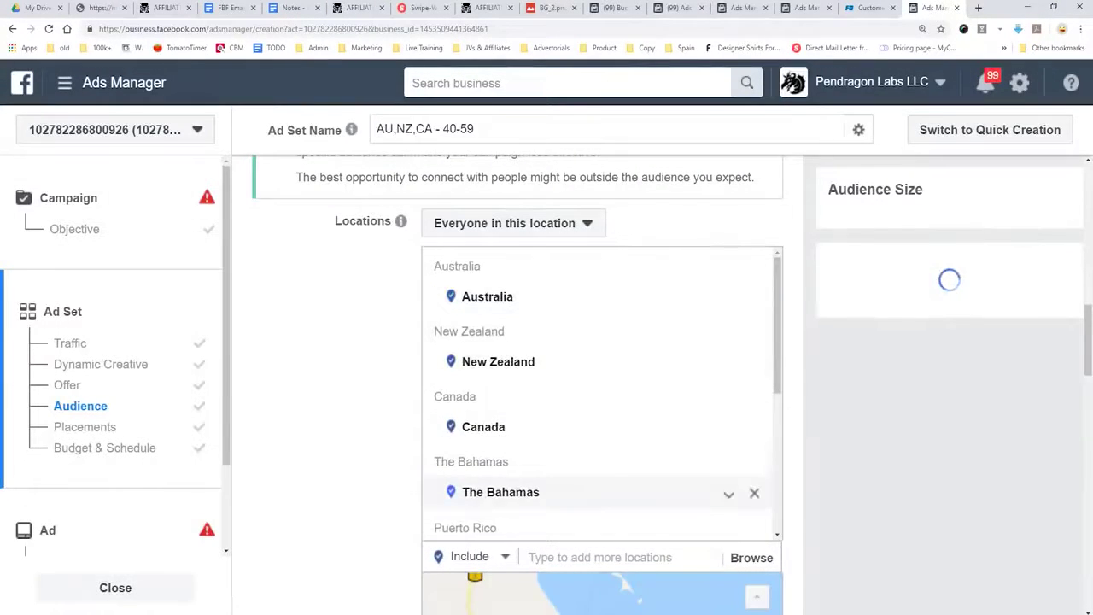
Step: Add the US states California, Washington and Colorado to the audience's included locations
type("califor")
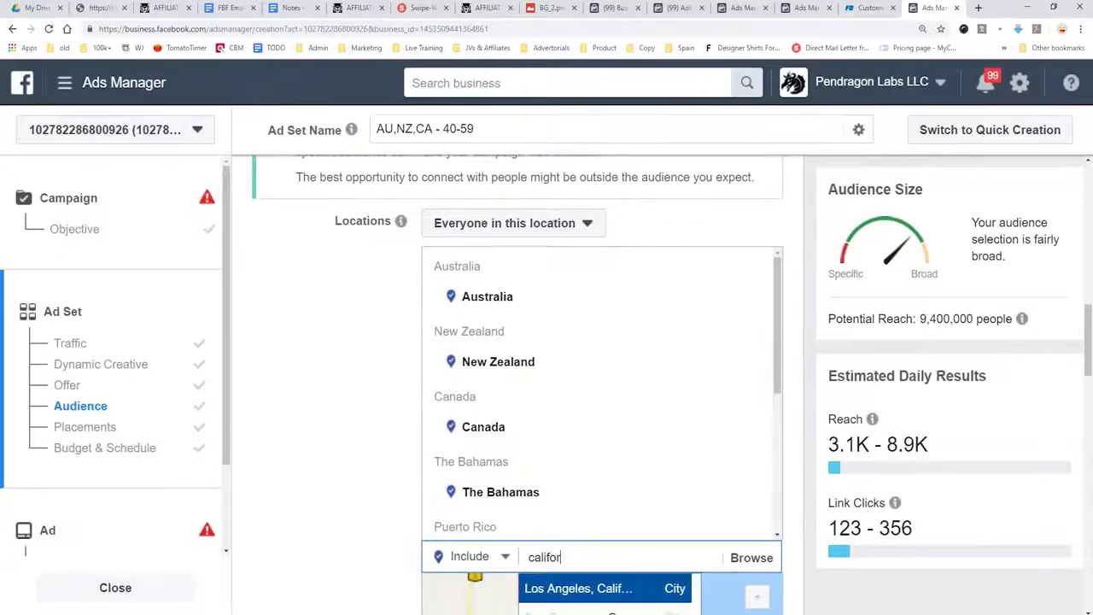
type("nia")
key("Return")
type("washington")
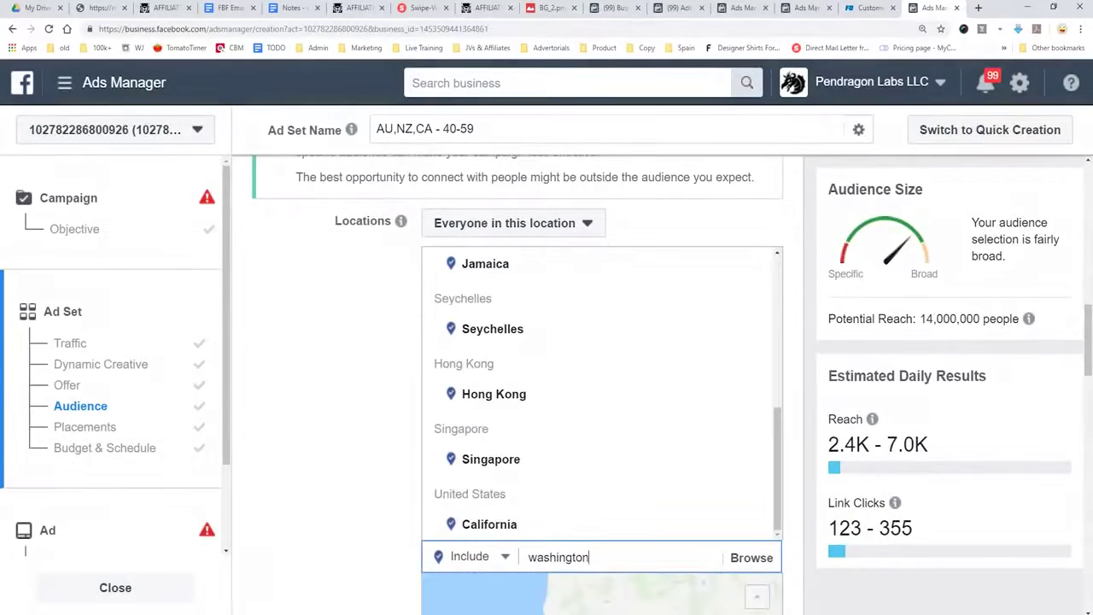
key("Return")
type("colorado")
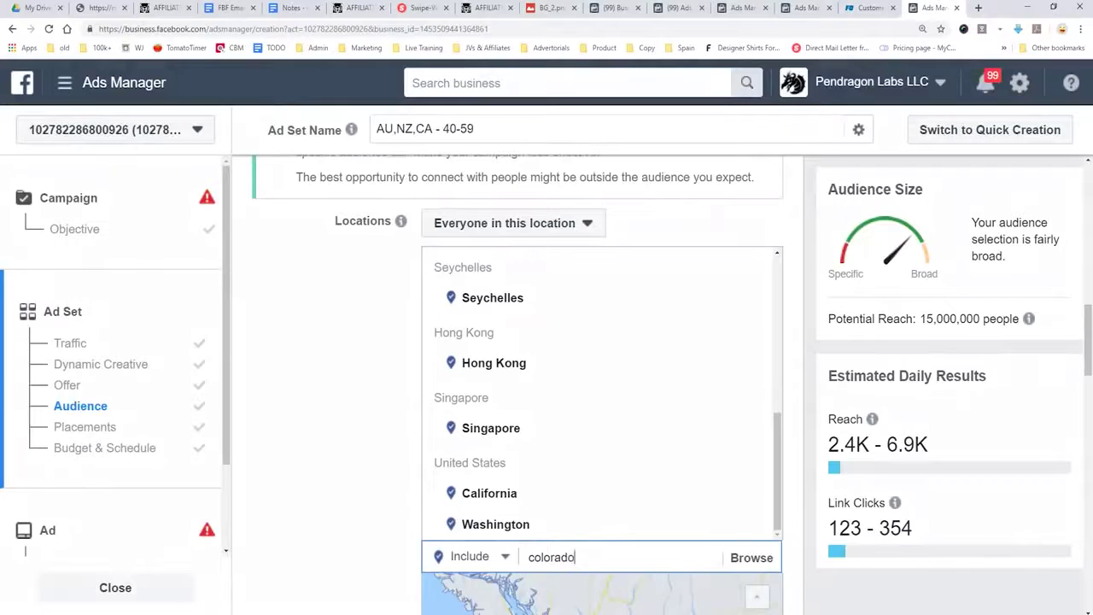
key("Return")
Step: Add Texas and Florida to the audience's included locations and try to add New York and South Carolina
type("texas")
key("Return")
type("florida")
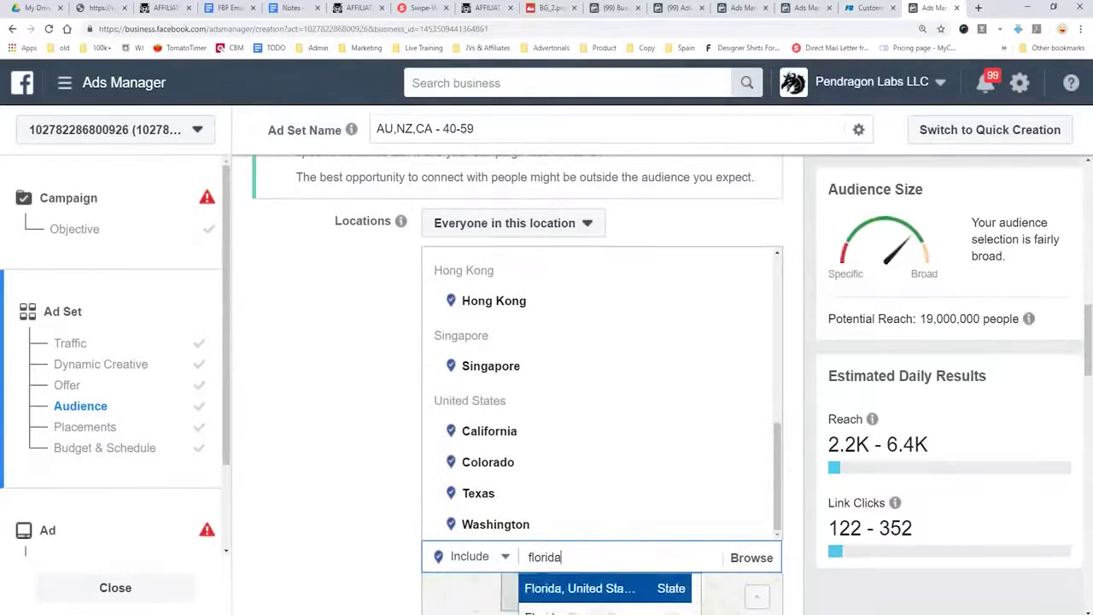
key("Return")
type("ne")
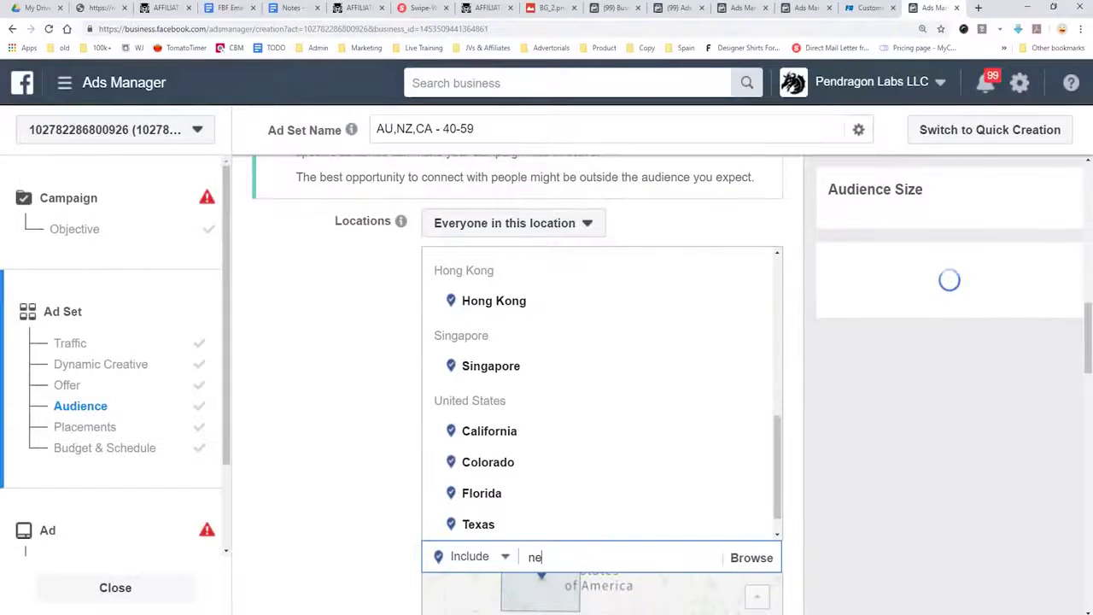
type("w yorksouth caroli")
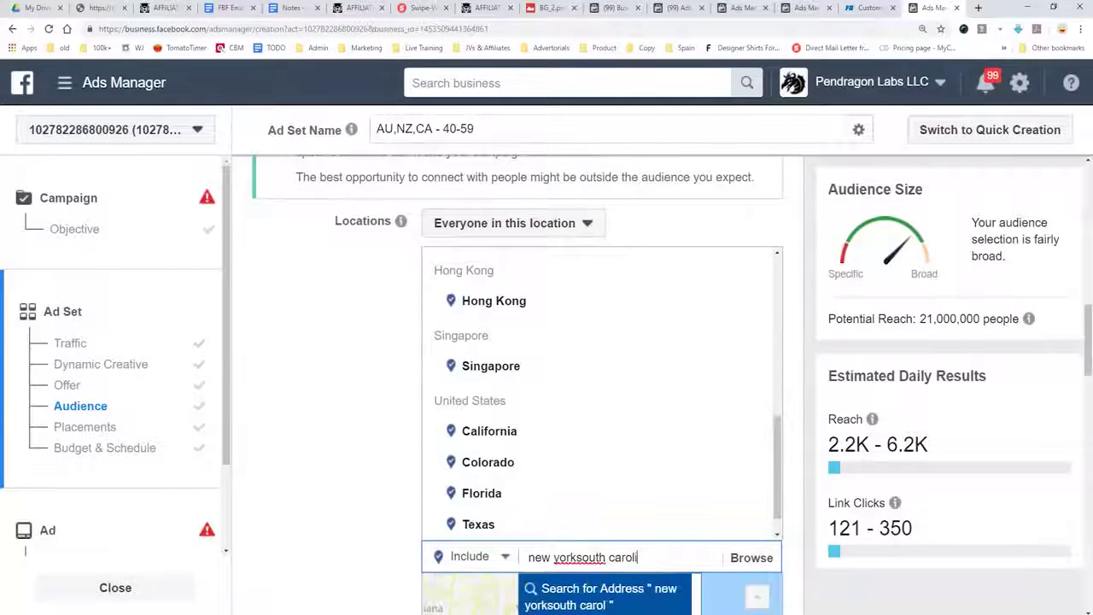
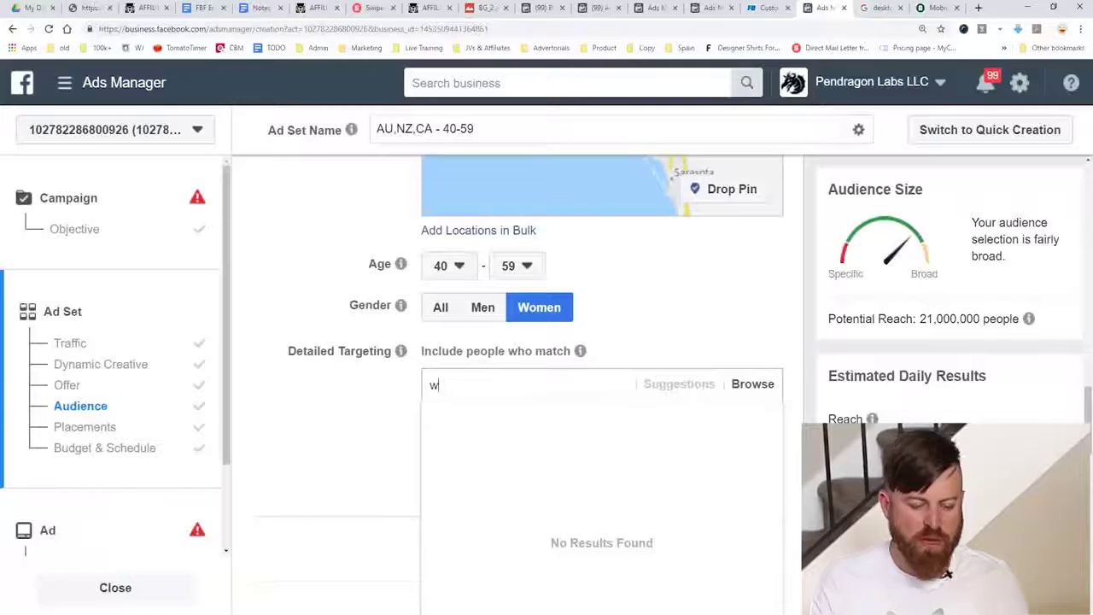
Step: Search detailed targeting for "weight loss" and add the interests Extreme Weight Loss, weight Loss (fitness & wellness) and Coach Mindy Weight Loss
type("eight loss")
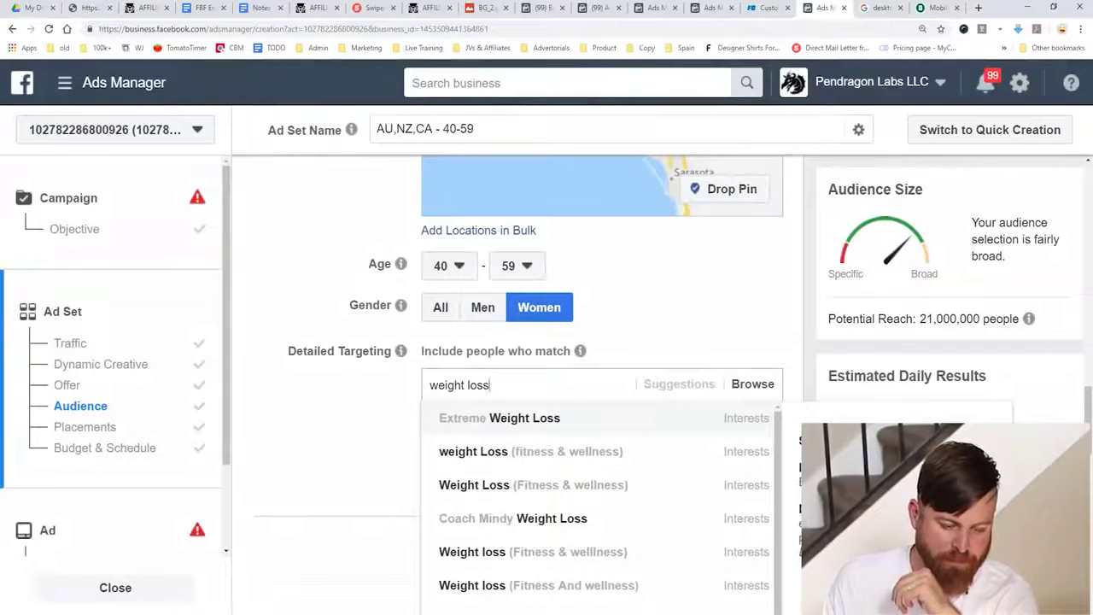
key("Return")
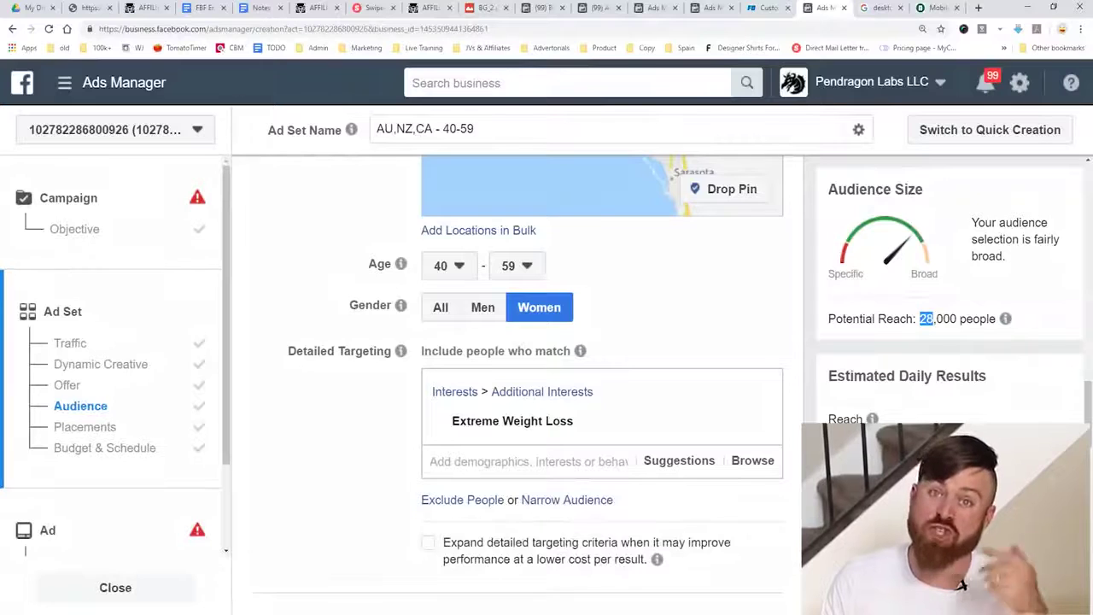
type("weight loss")
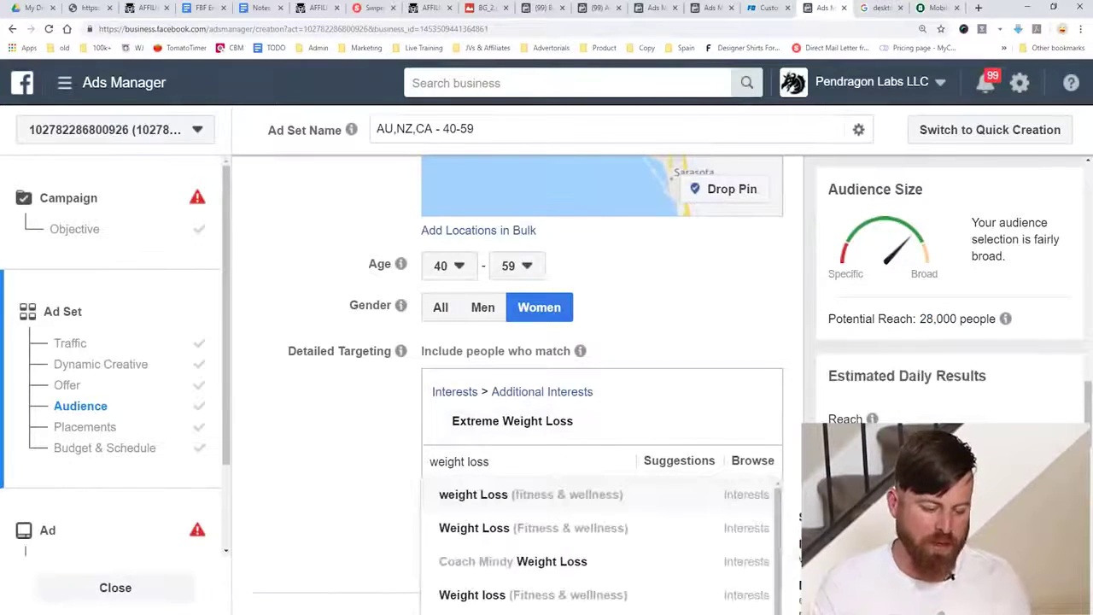
scroll(610, 538, "down", 1)
key("Return")
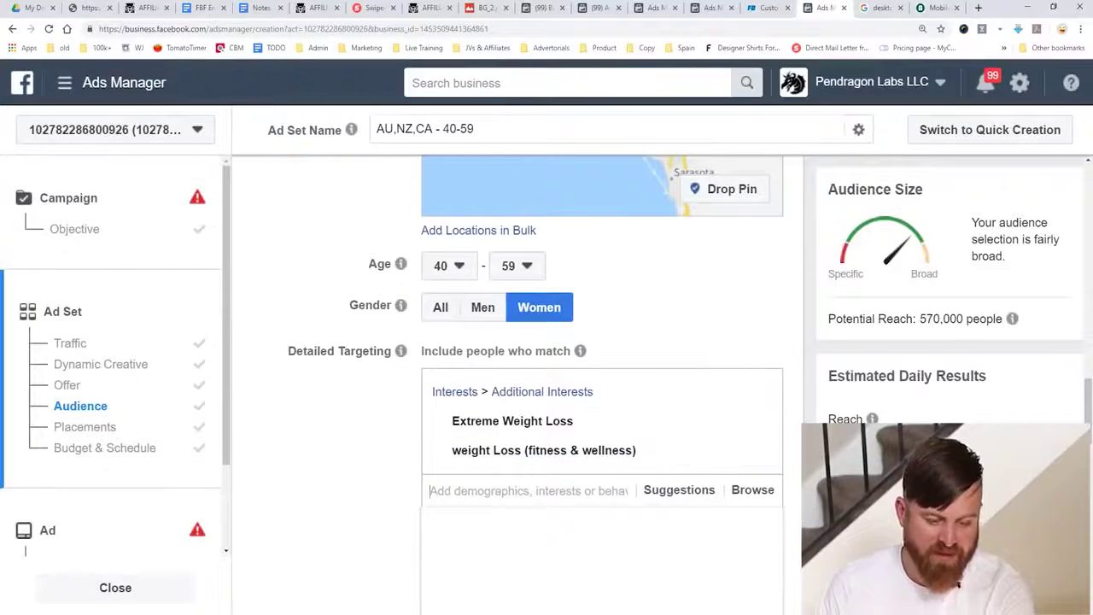
type("weight loss")
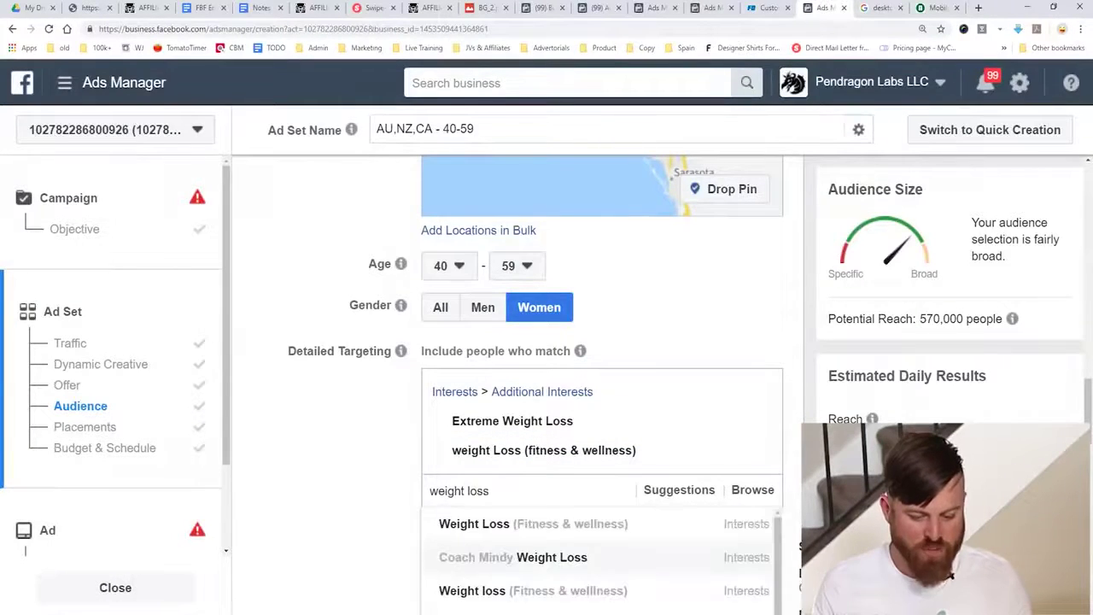
key("Return")
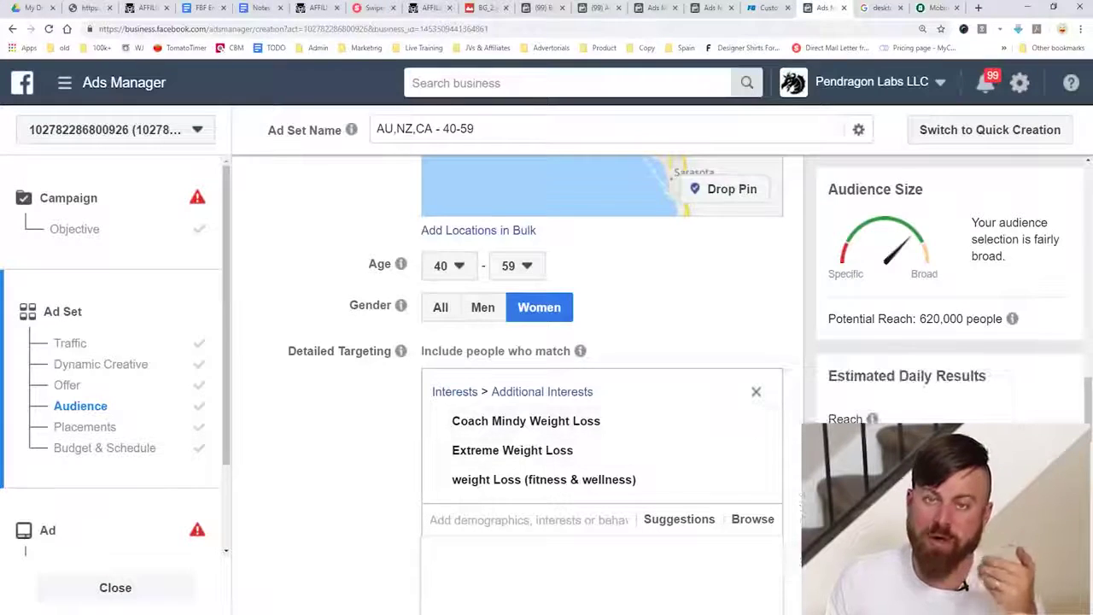
Step: Expand the audience's additional options and set the language to English (All)
mouse_move(580, 351)
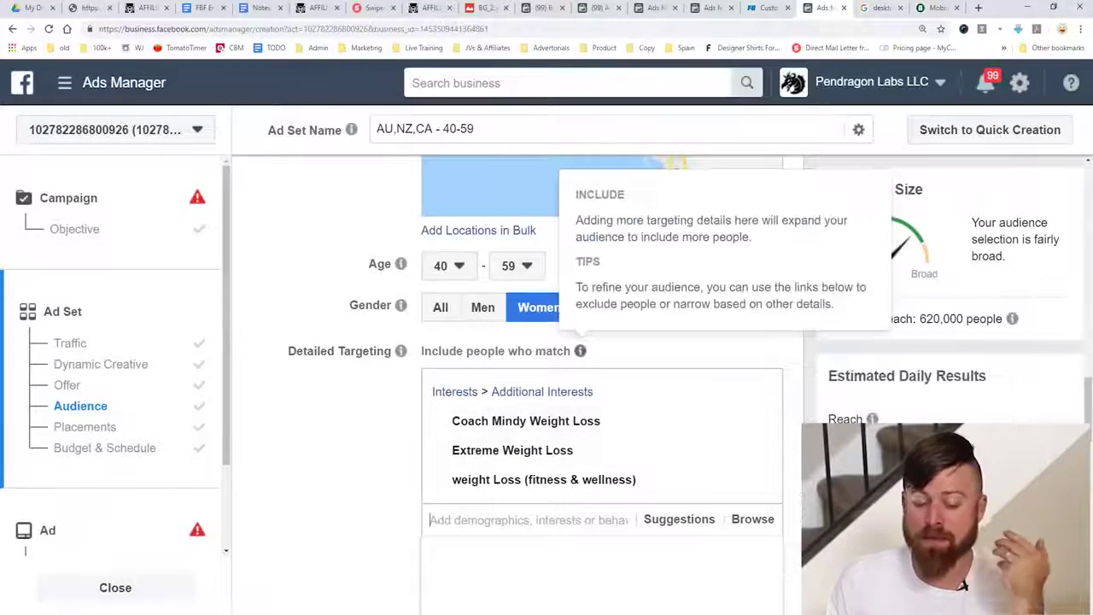
scroll(579, 351, "up", 6)
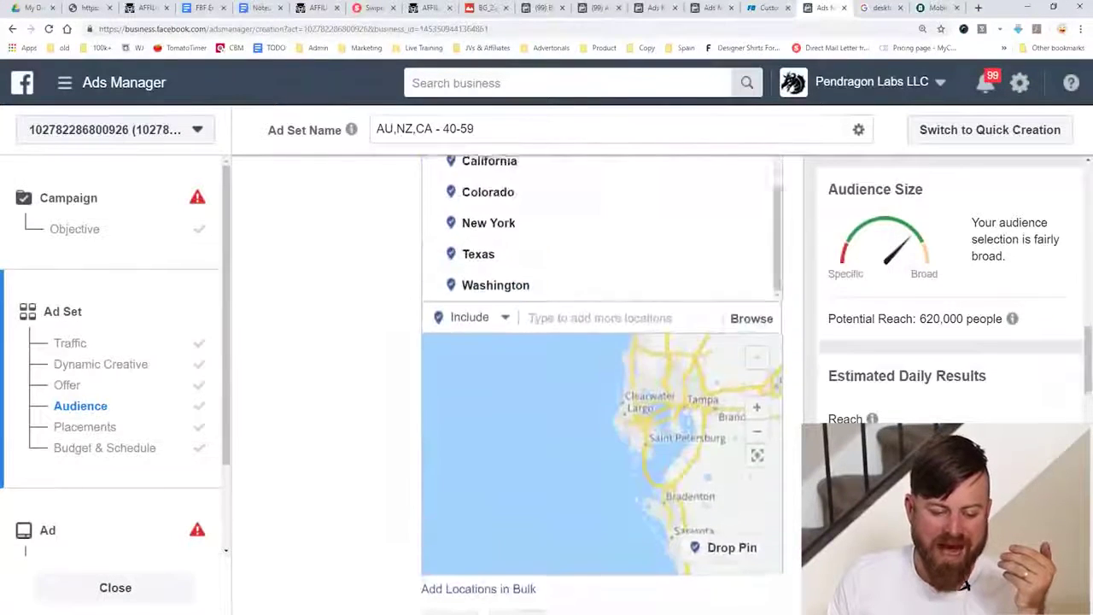
scroll(602, 385, "down", 5)
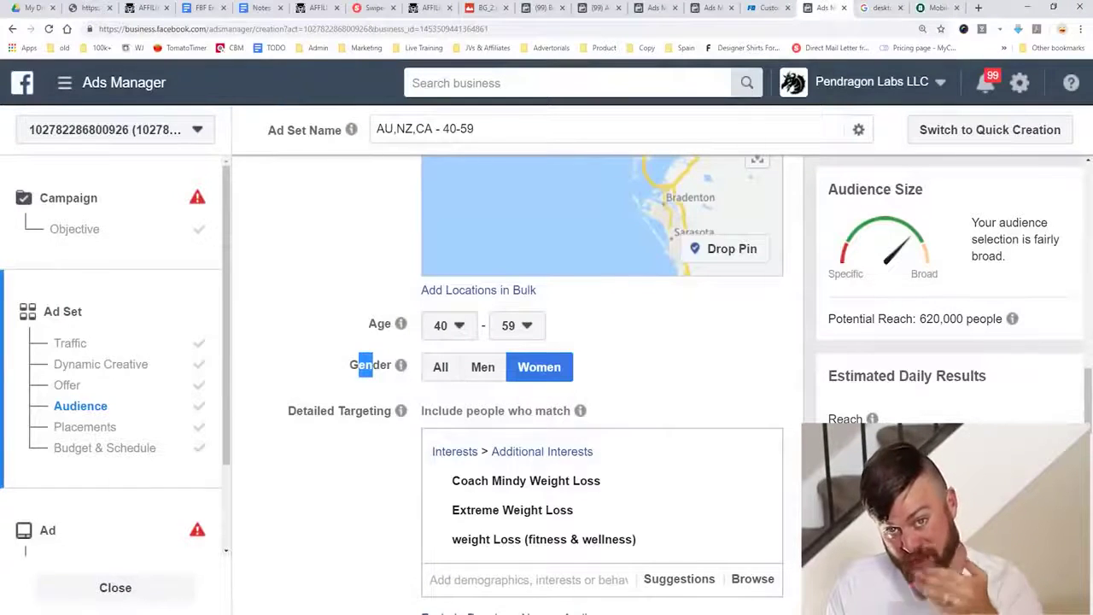
scroll(546, 384, "down", 2)
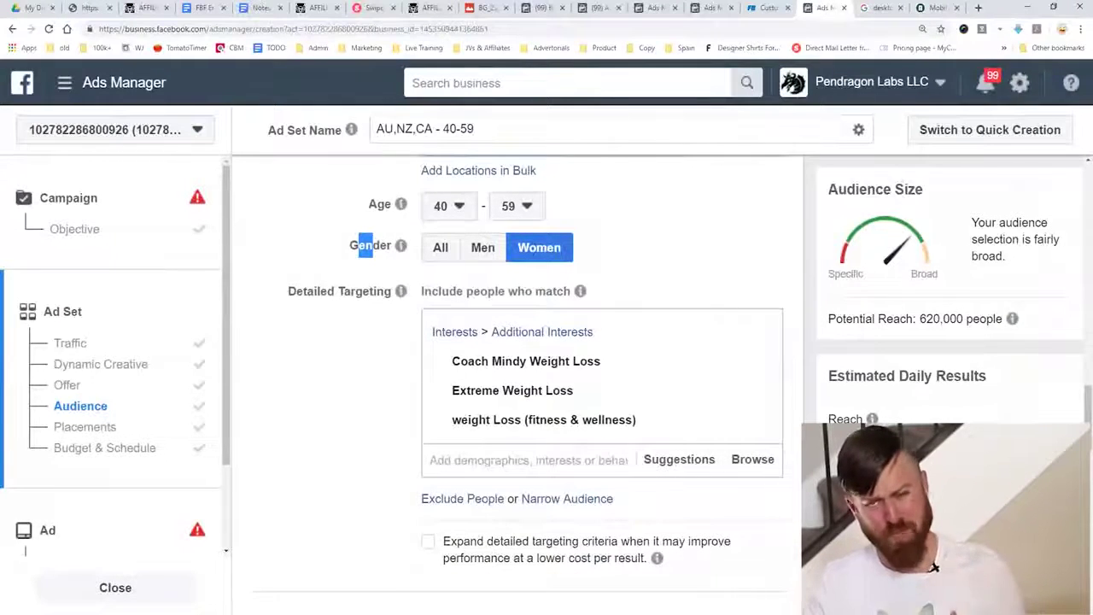
scroll(934, 567, "down", 3)
scroll(516, 385, "down", 3)
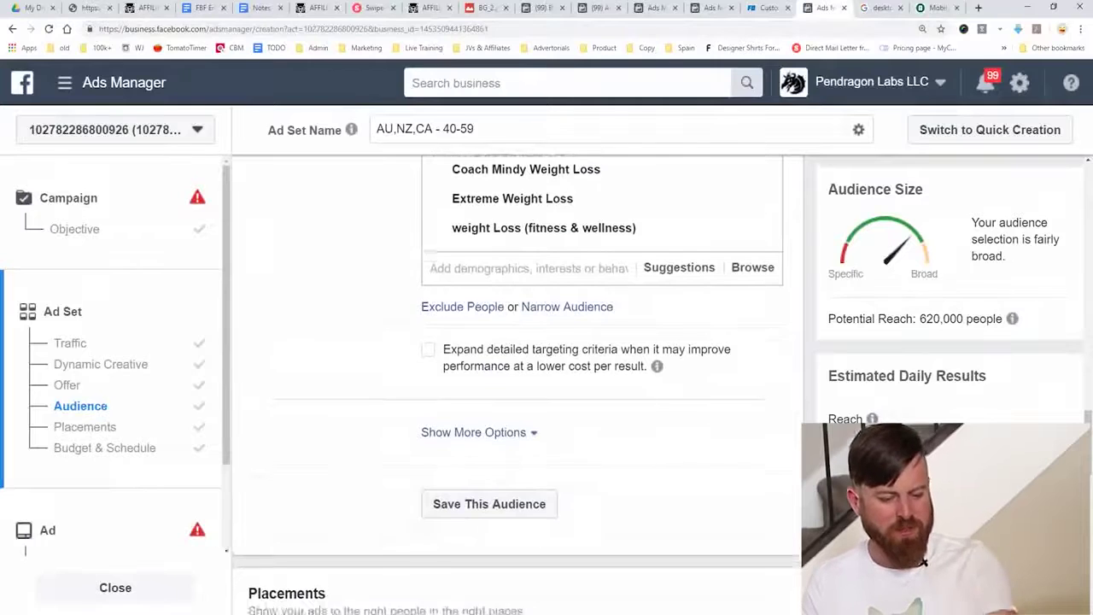
left_click(462, 265)
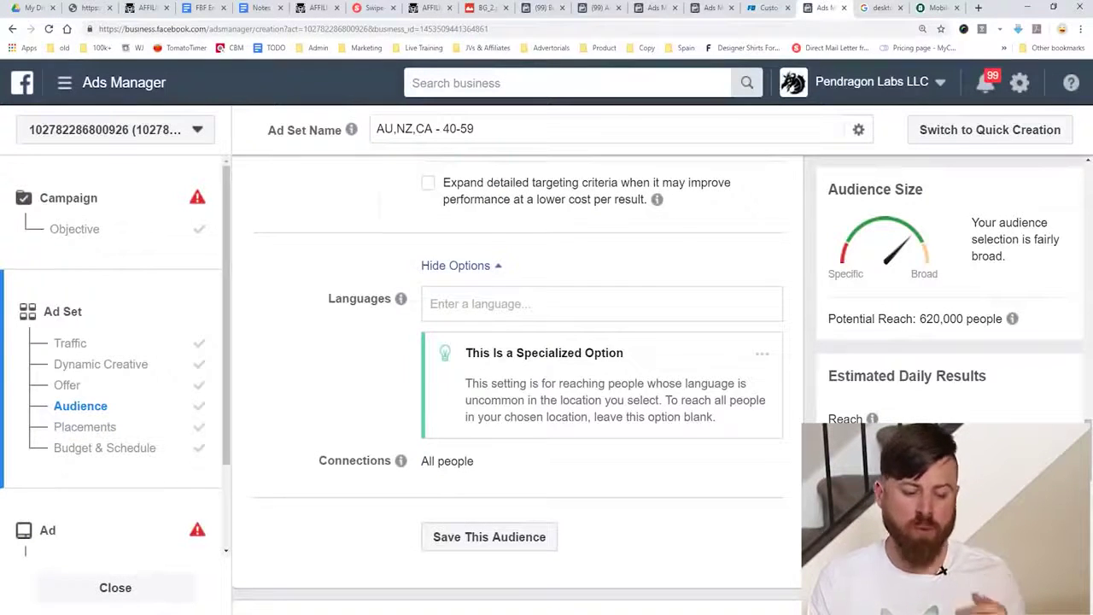
key("Tab")
type("engli")
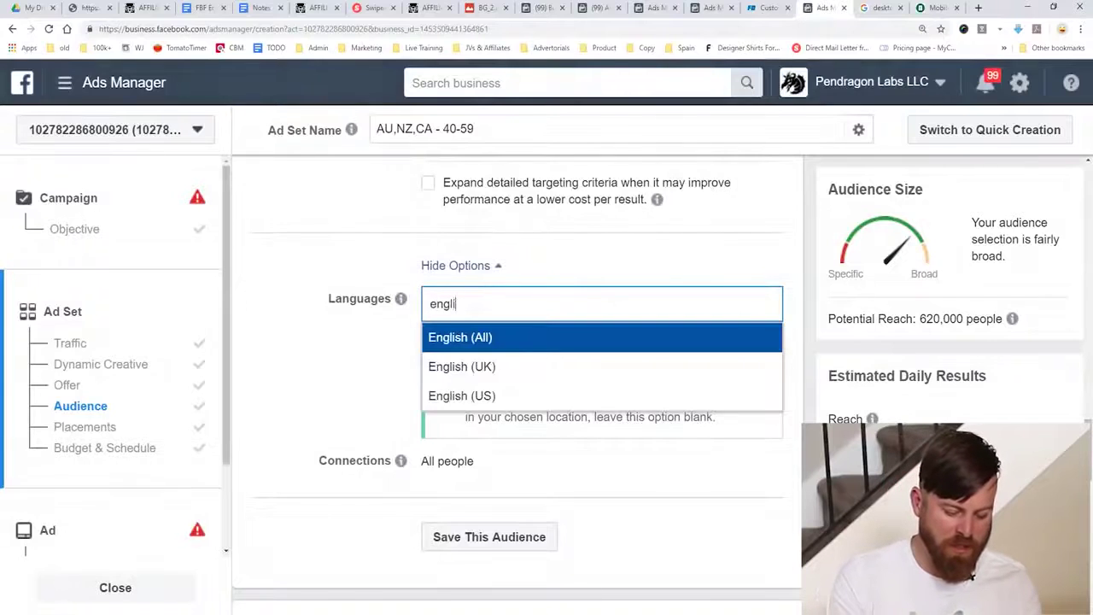
key("Return")
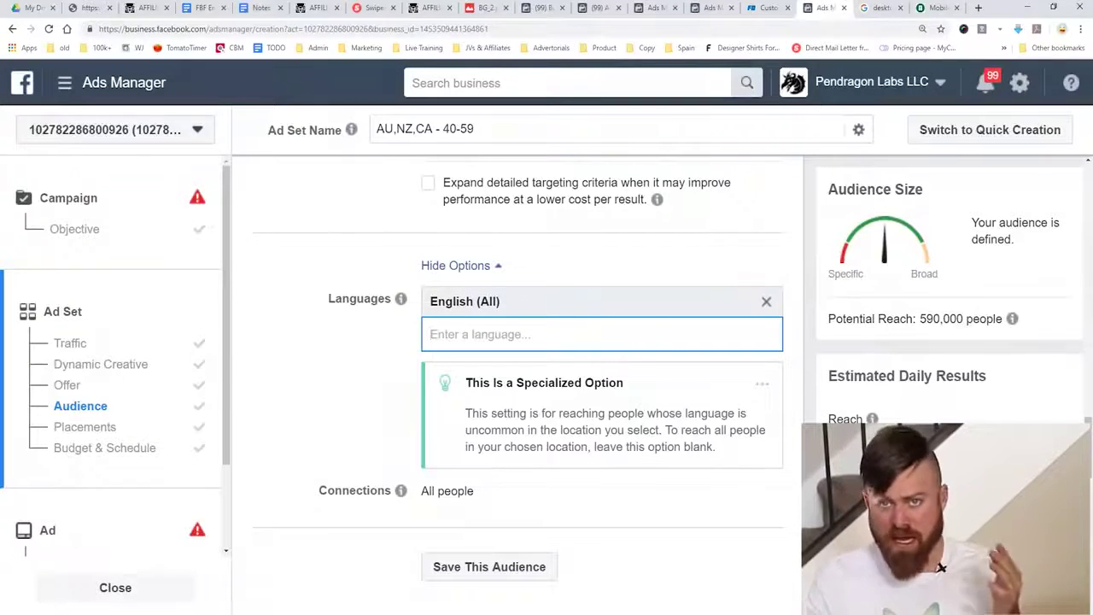
left_click(666, 504)
scroll(597, 384, "down", 5)
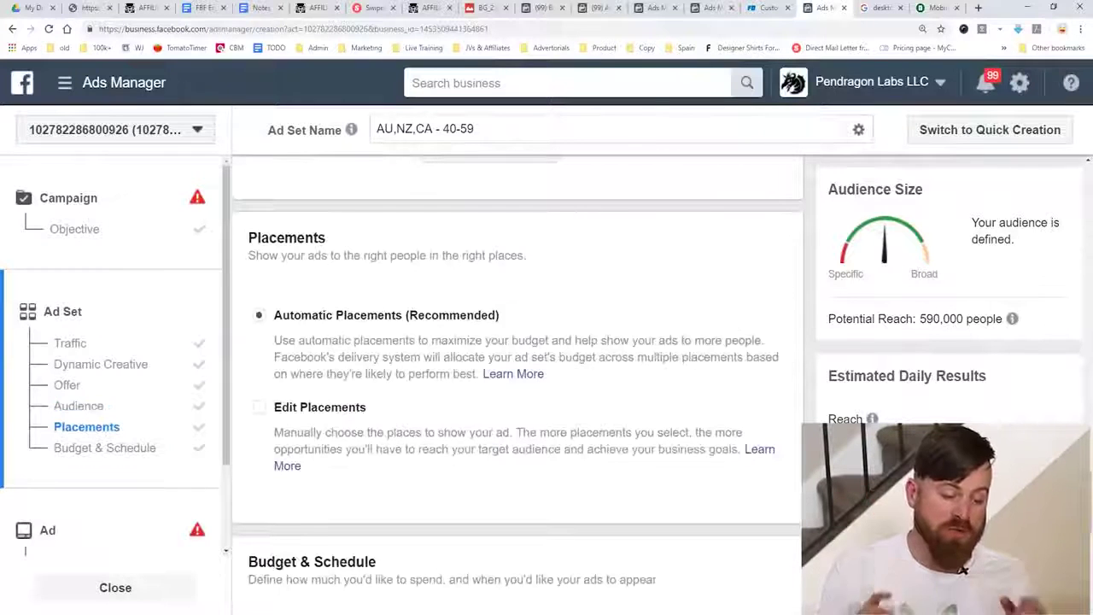
Step: Switch the ad set to Edit Placements and deselect Audience Network, Instagram and Messenger, keeping only the Facebook platform
left_click(260, 408)
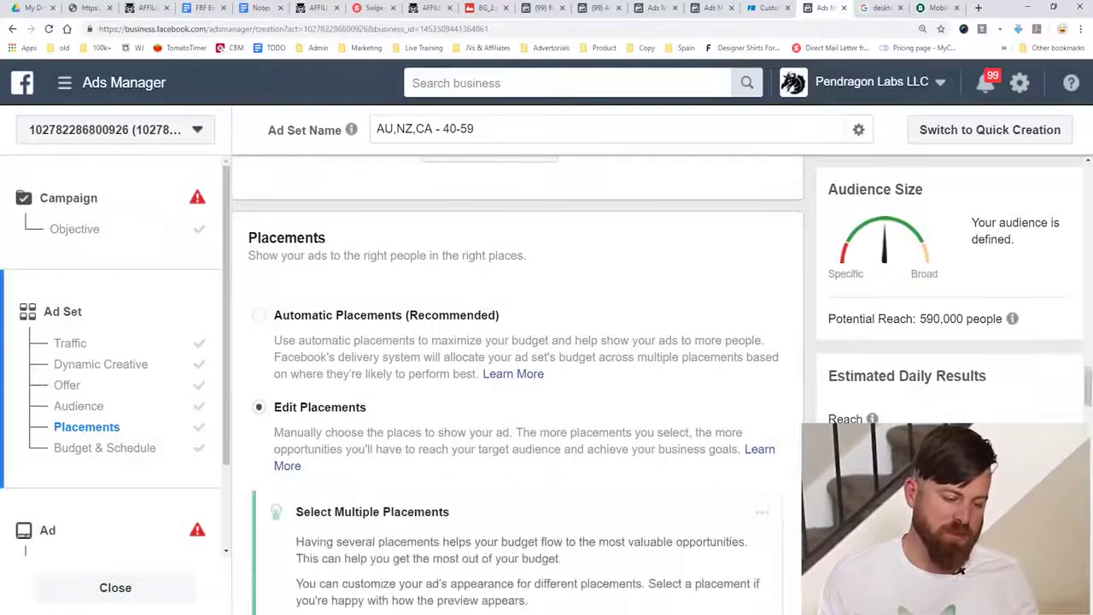
scroll(260, 408, "down", 2)
scroll(512, 384, "down", 4)
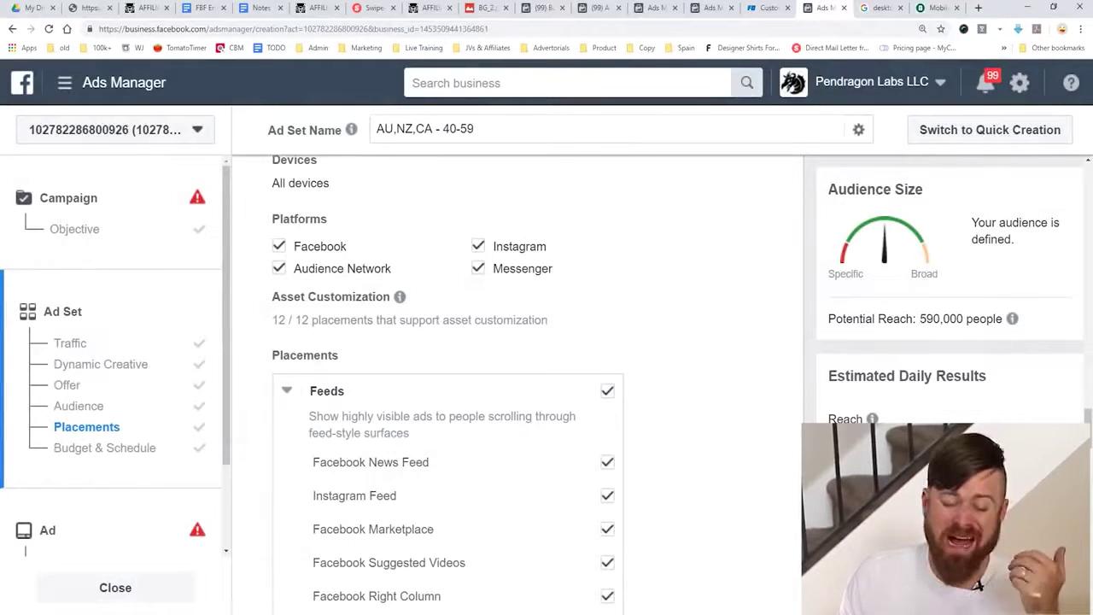
left_click(279, 268)
left_click(478, 246)
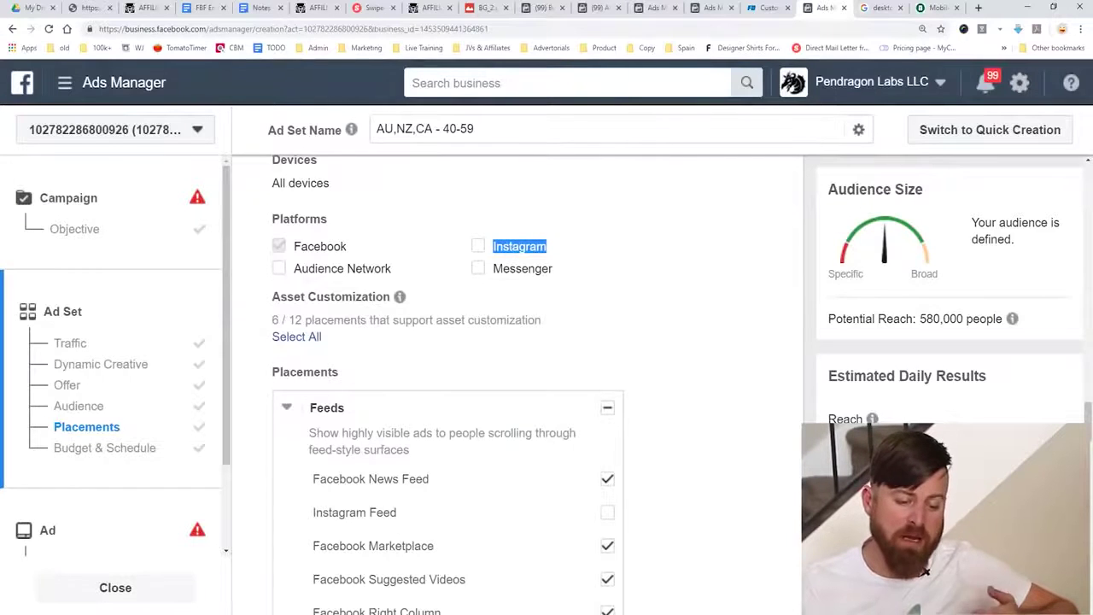
left_click_drag(493, 268, 537, 268)
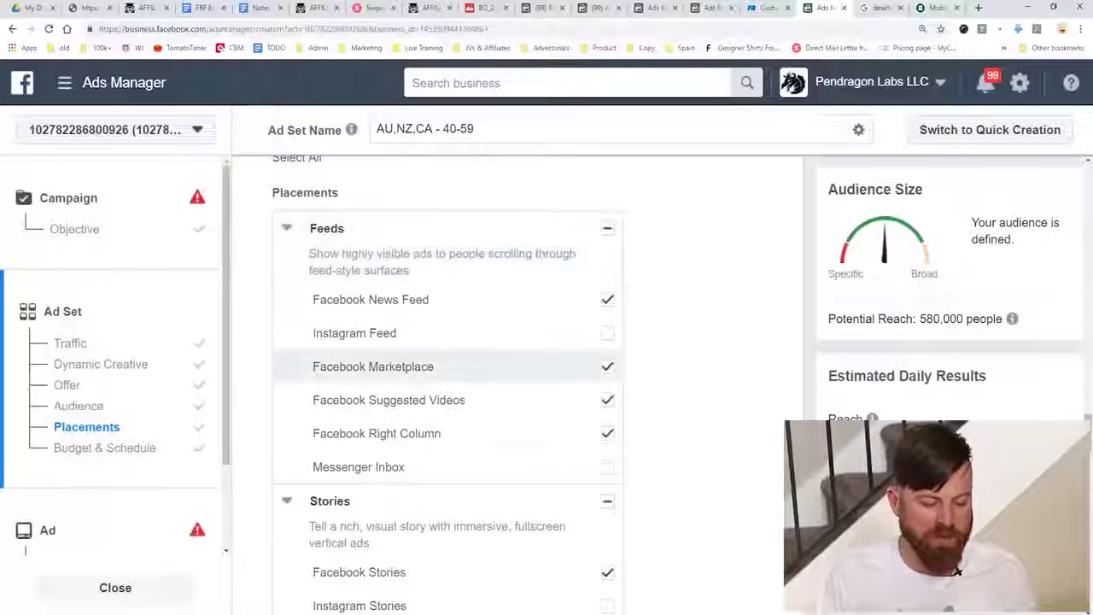
Step: Deselect the Contextual Spaces placement group, including Facebook Instant Articles
scroll(448, 384, "down", 3)
scroll(449, 384, "down", 5)
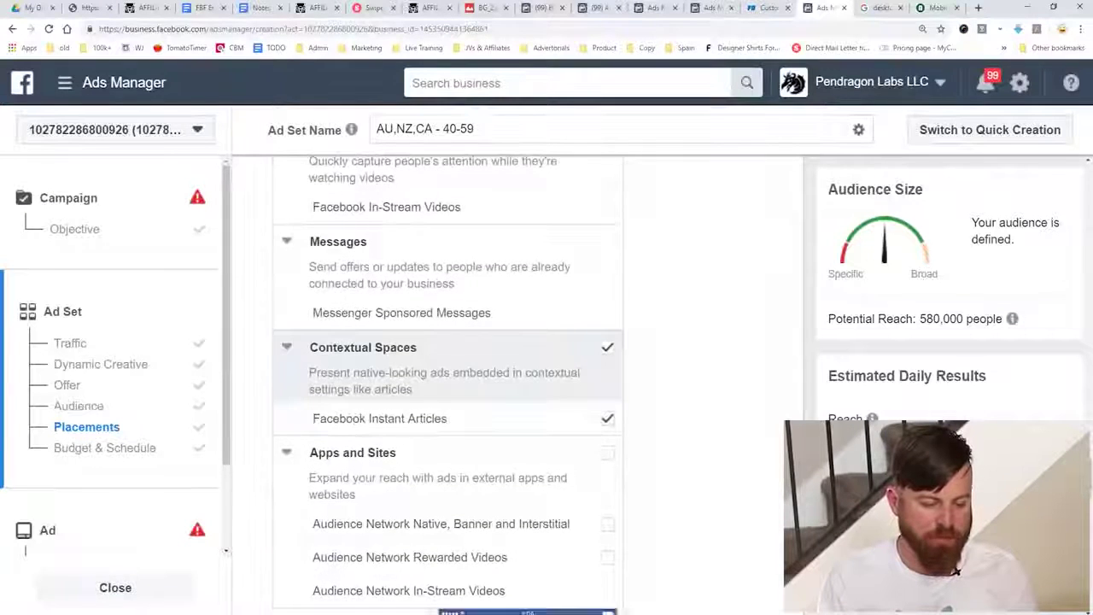
left_click(607, 347)
scroll(449, 384, "up", 5)
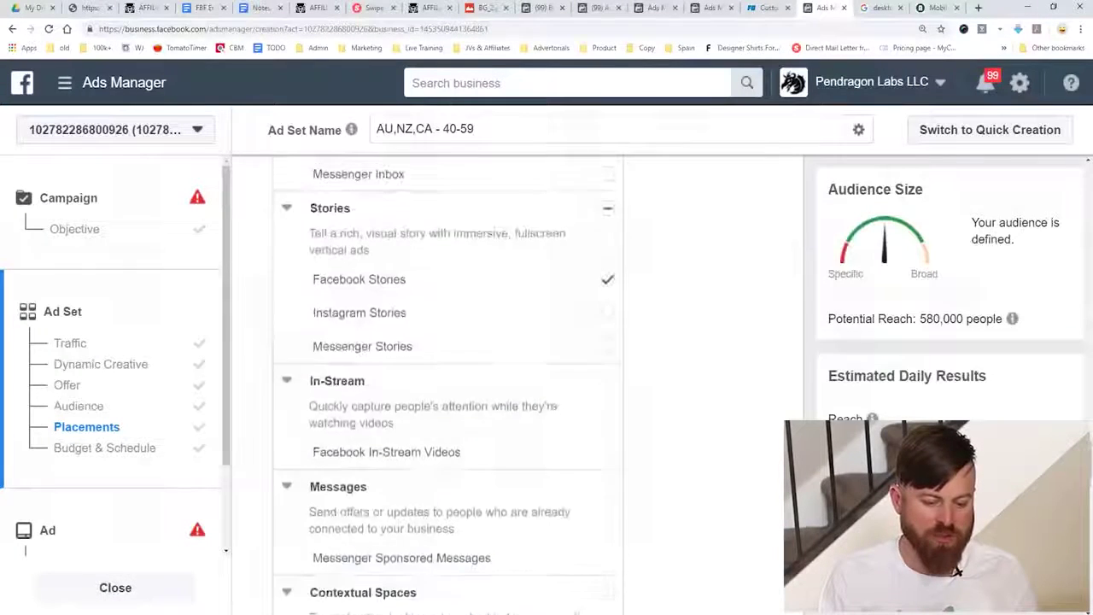
scroll(449, 384, "up", 2)
scroll(449, 375, "up", 1)
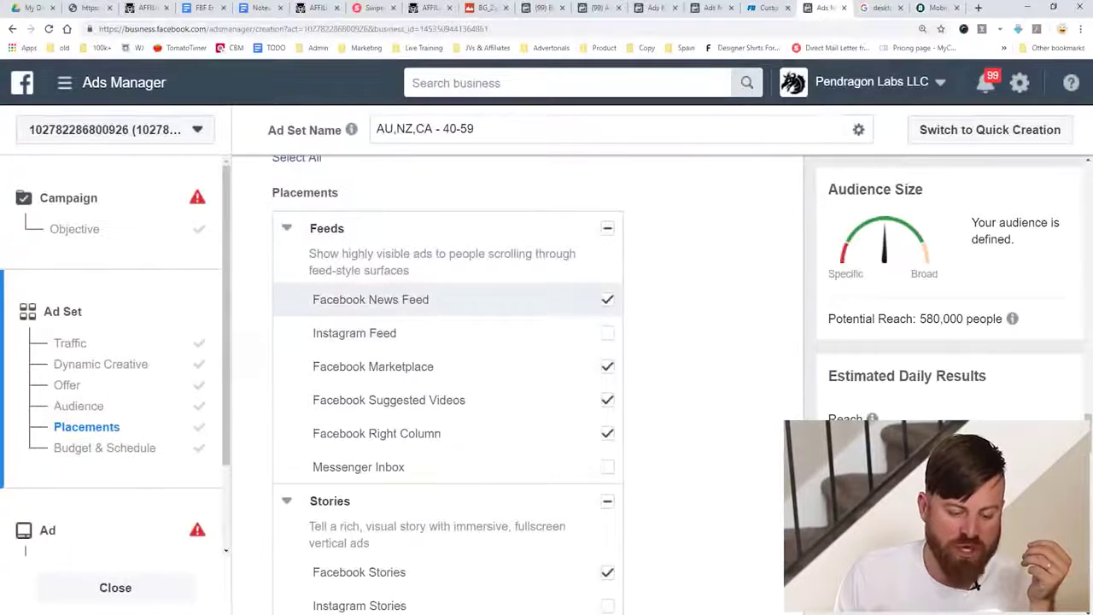
left_click(287, 228)
left_click(287, 228)
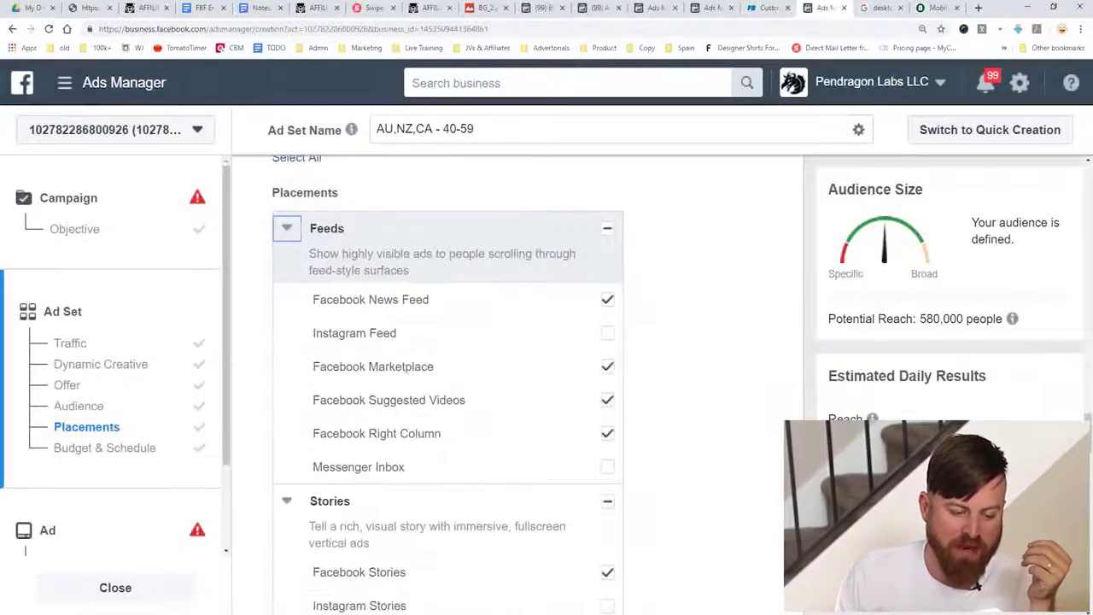
Step: Show the additional placement options and open the specific mobile devices selection
scroll(448, 375, "down", 3)
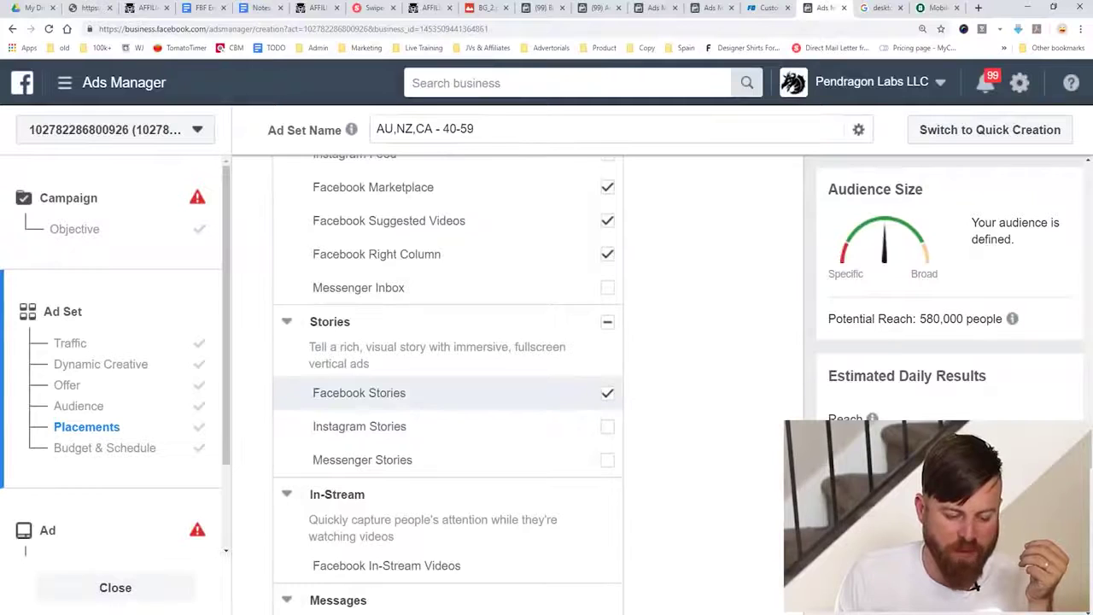
scroll(448, 384, "down", 9)
scroll(449, 384, "down", 4)
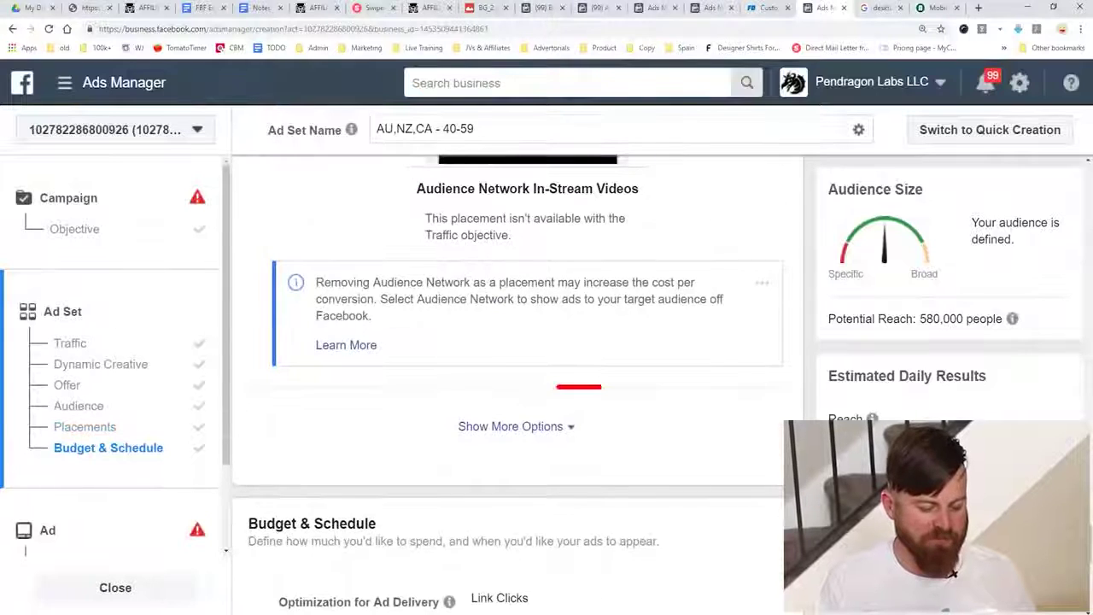
left_click(511, 426)
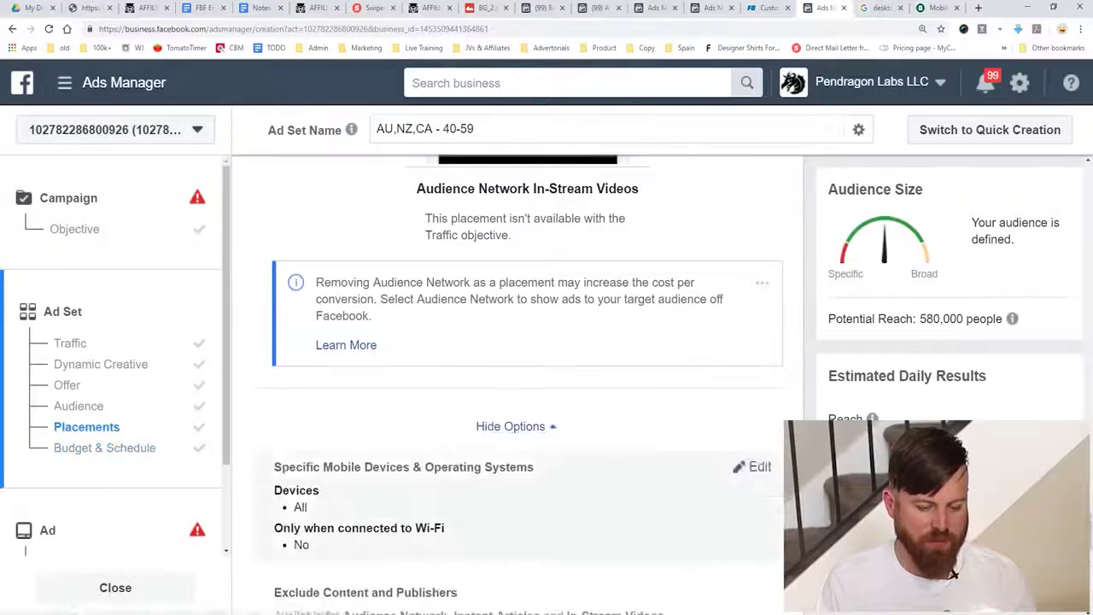
scroll(511, 427, "down", 2)
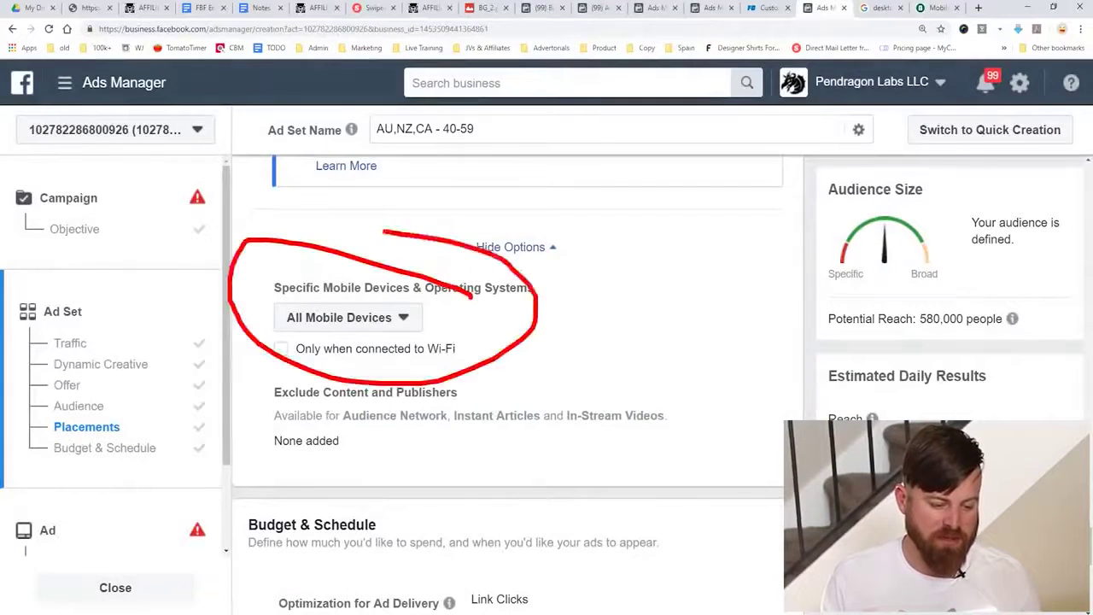
left_click(348, 317)
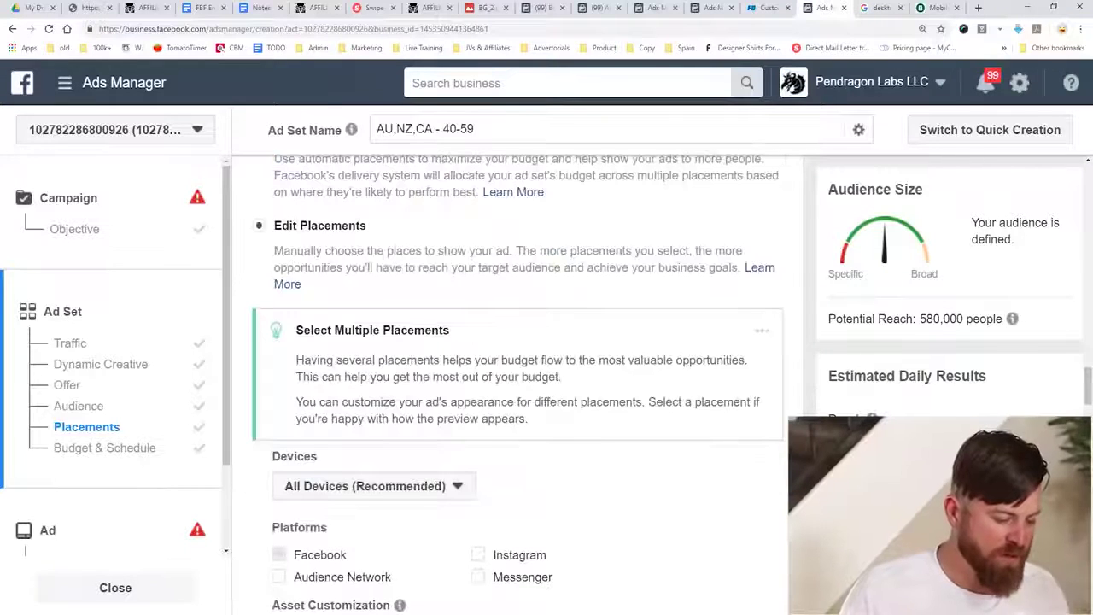
Step: Limit the placement devices to Desktop by deselecting Mobile
scroll(529, 378, "up", 1)
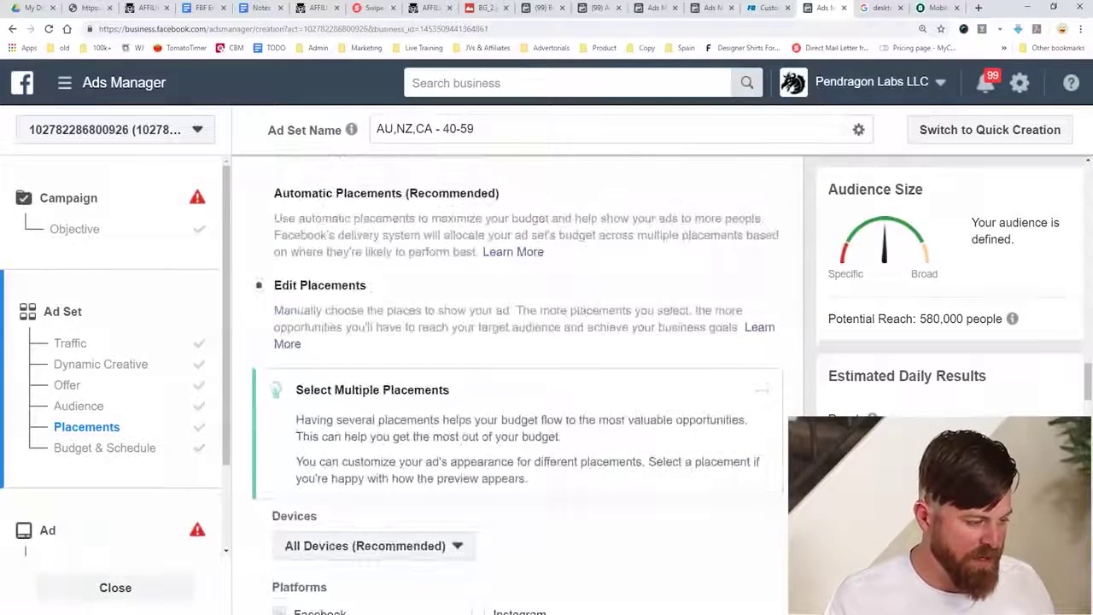
scroll(529, 384, "down", 2)
left_click(374, 426)
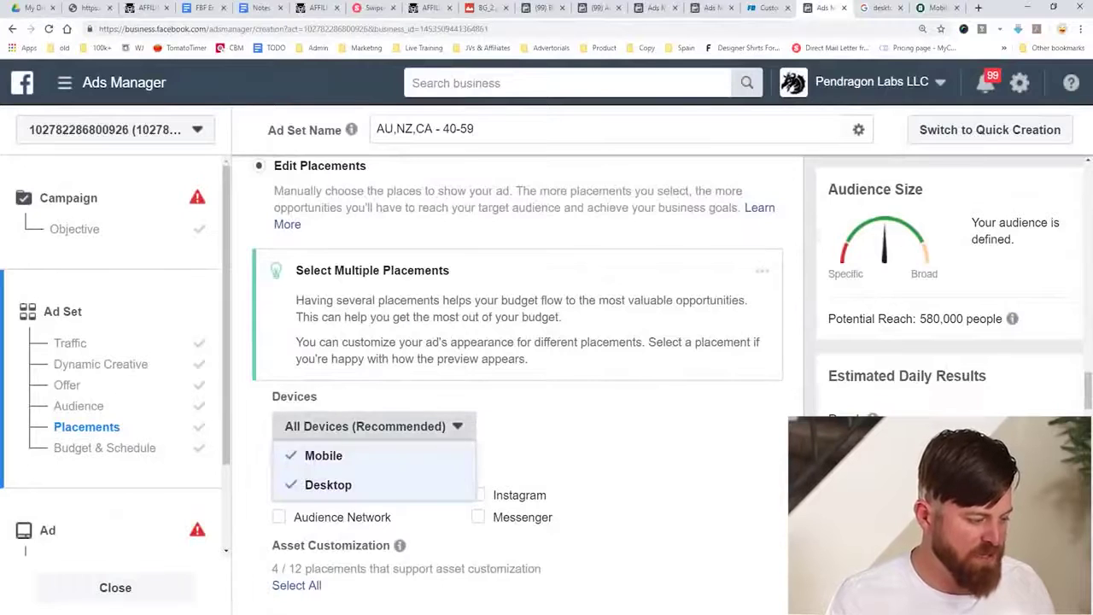
left_click(323, 455)
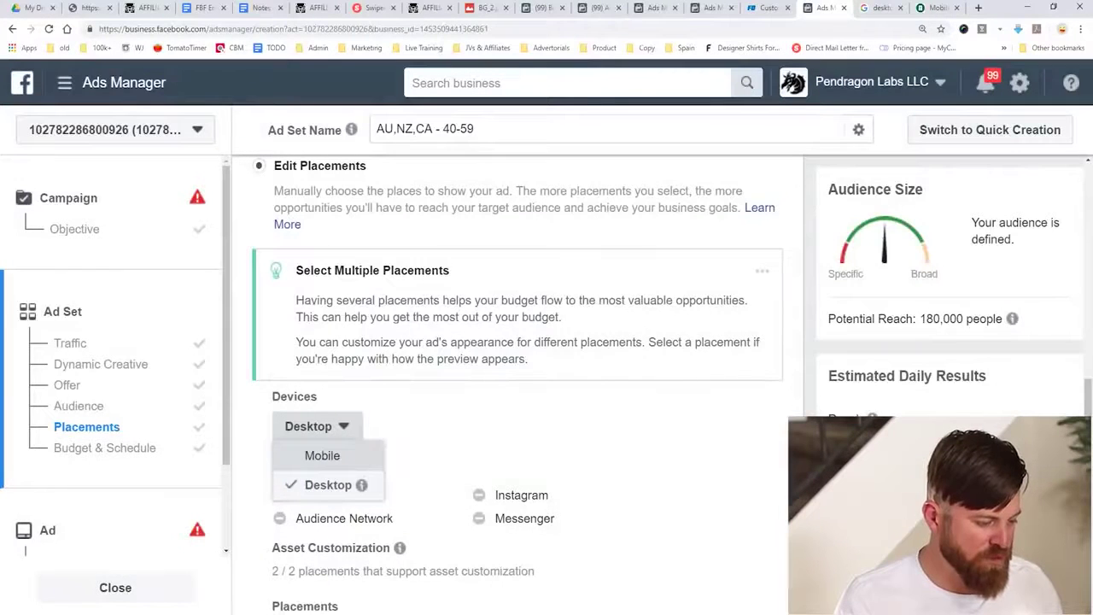
mouse_move(374, 470)
left_mouse_down()
mouse_move(329, 462)
mouse_move(352, 502)
left_mouse_up()
key("Escape")
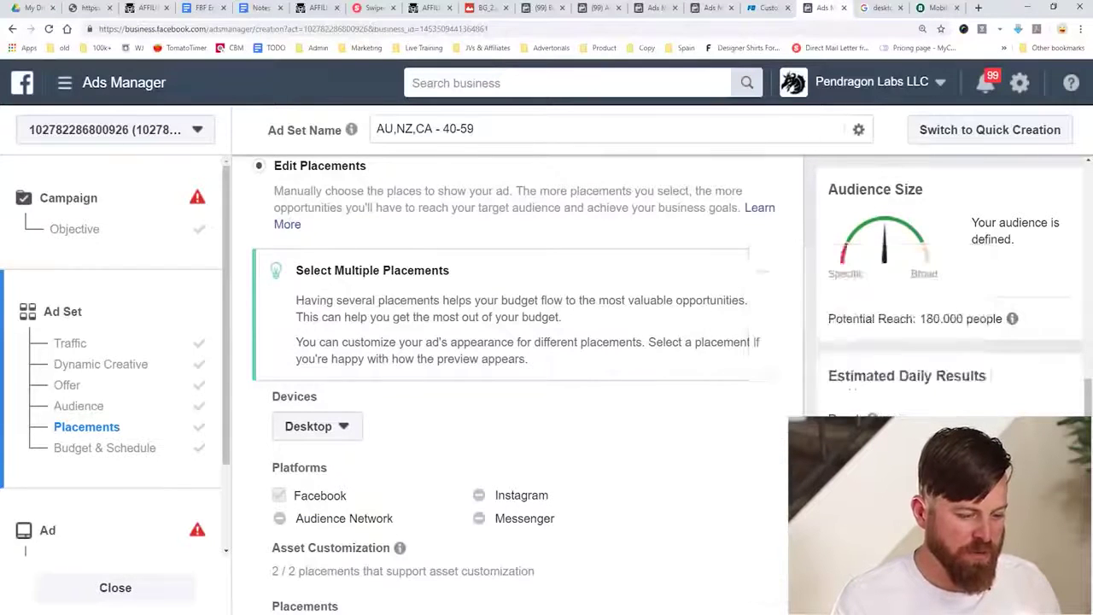
mouse_move(1030, 319)
left_mouse_down()
mouse_move(1025, 289)
mouse_move(995, 354)
left_mouse_up()
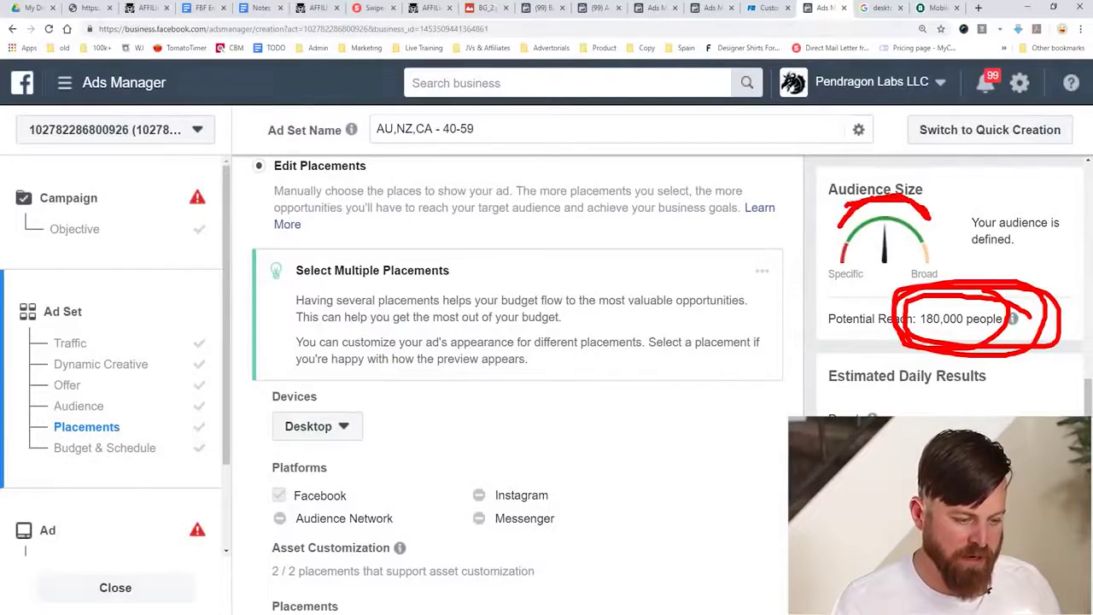
mouse_move(772, 418)
left_mouse_down()
mouse_move(873, 357)
mouse_move(858, 322)
left_mouse_up()
key("Escape")
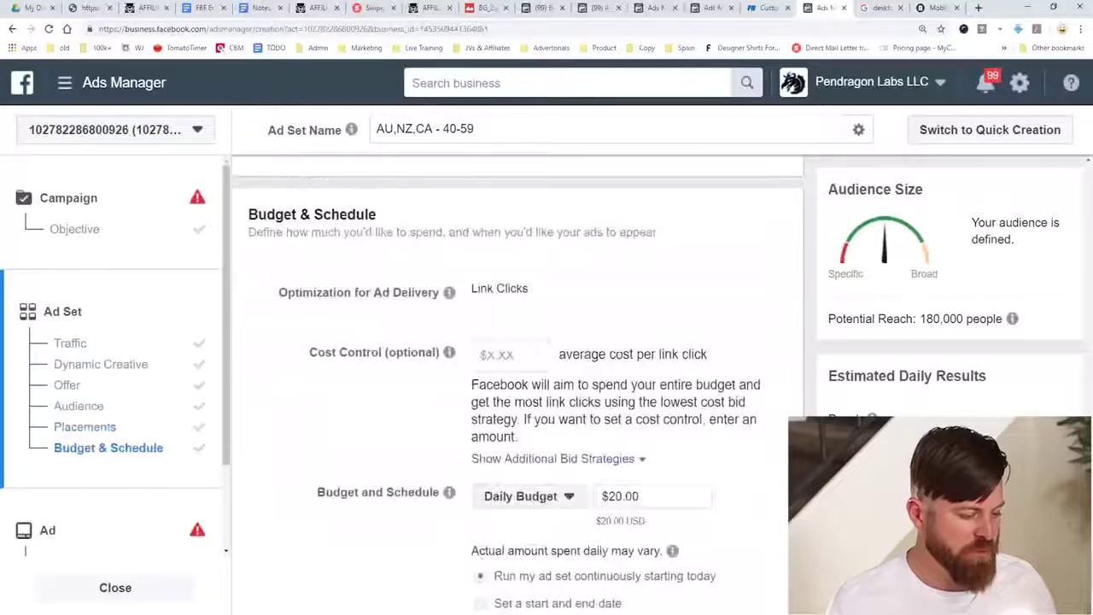
Step: Examine the ad delivery optimization and cost control settings in the Budget & Schedule section
scroll(517, 384, "down", 2)
scroll(516, 384, "up", 2)
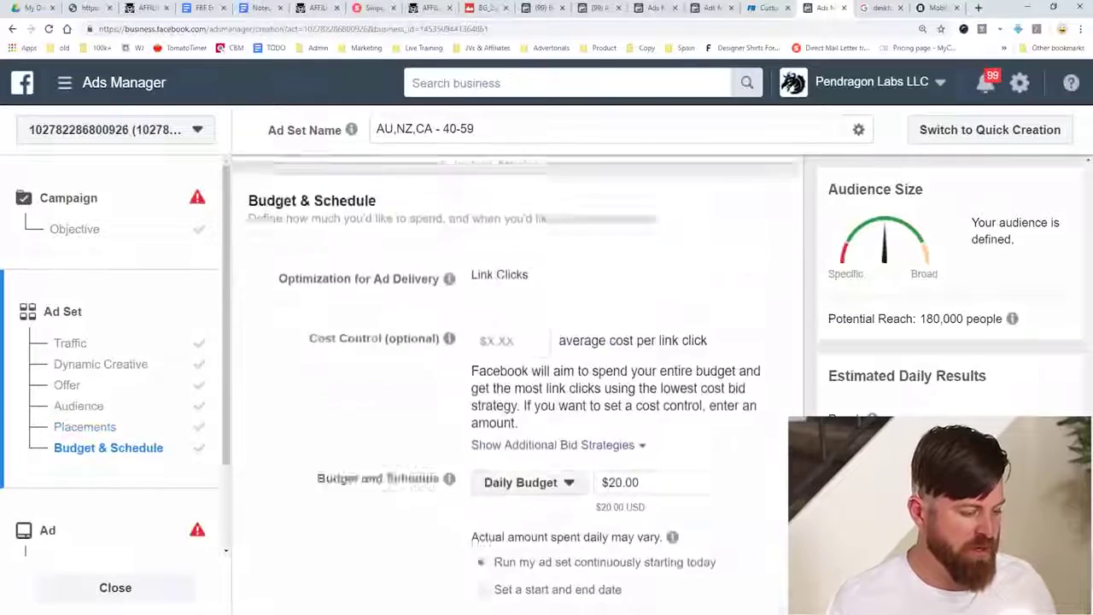
scroll(517, 384, "down", 1)
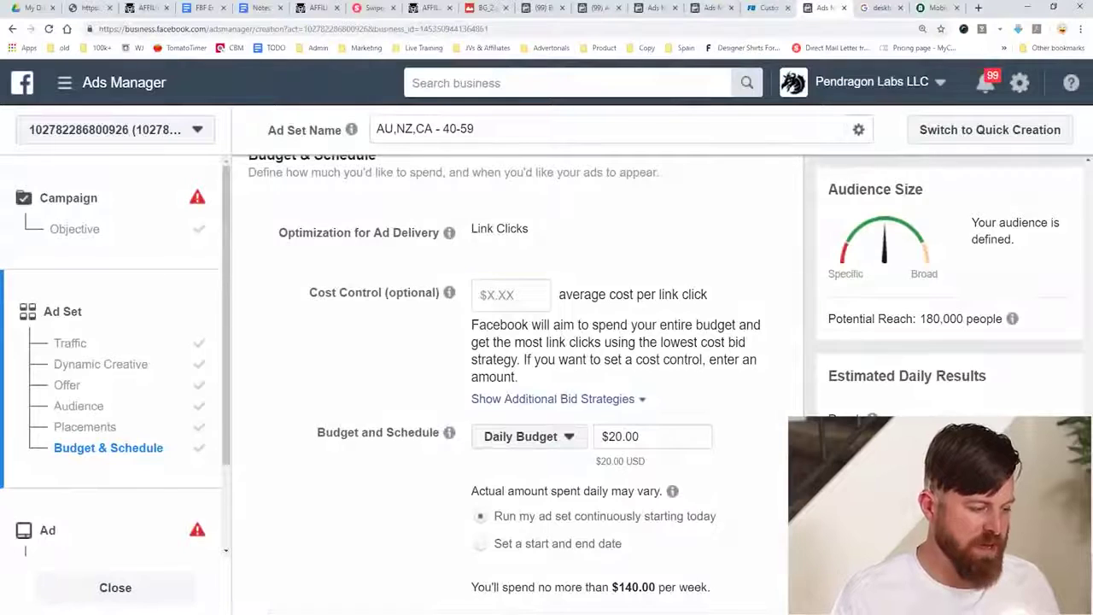
left_click(624, 239)
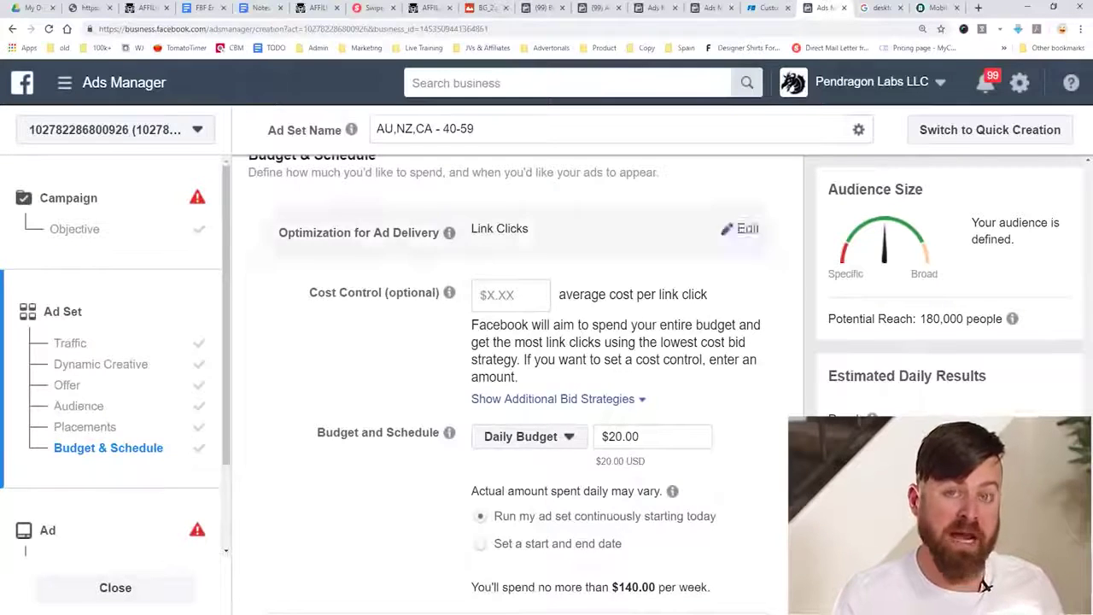
mouse_move(448, 292)
mouse_move(292, 260)
left_mouse_down()
mouse_move(282, 331)
mouse_move(771, 352)
mouse_move(285, 269)
left_mouse_up()
key("Escape")
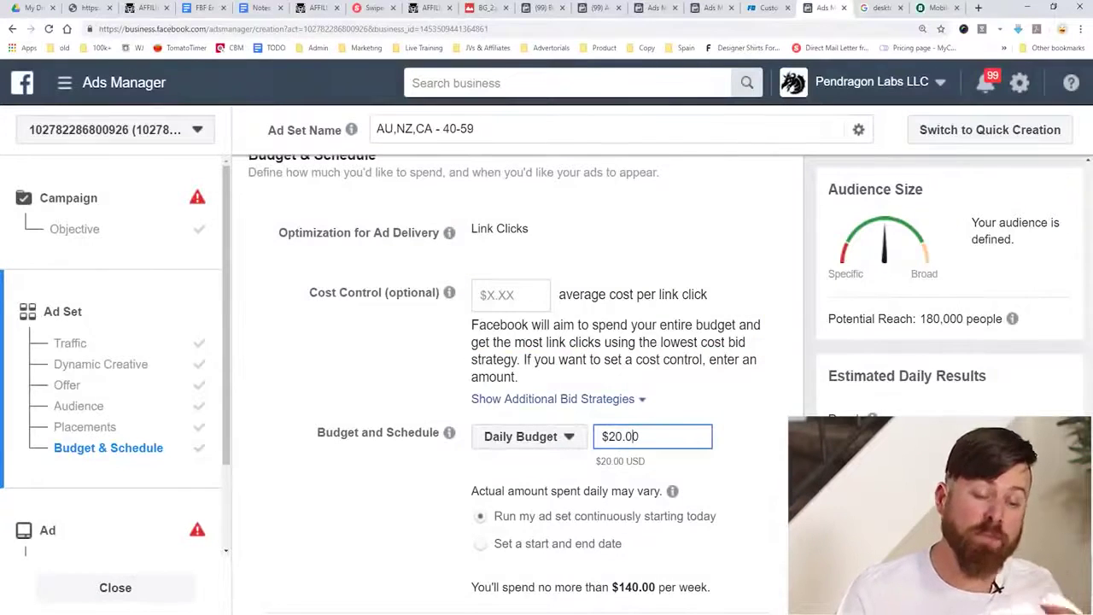
Step: Try a lifetime budget of $100 for the ad set and switch the budget type back to Daily Budget
triple_click(636, 437)
scroll(512, 384, "down", 2)
mouse_move(737, 304)
left_mouse_down()
mouse_move(615, 269)
mouse_move(666, 261)
left_mouse_up()
key("Escape")
left_click(522, 317)
left_click(547, 371)
type("100")
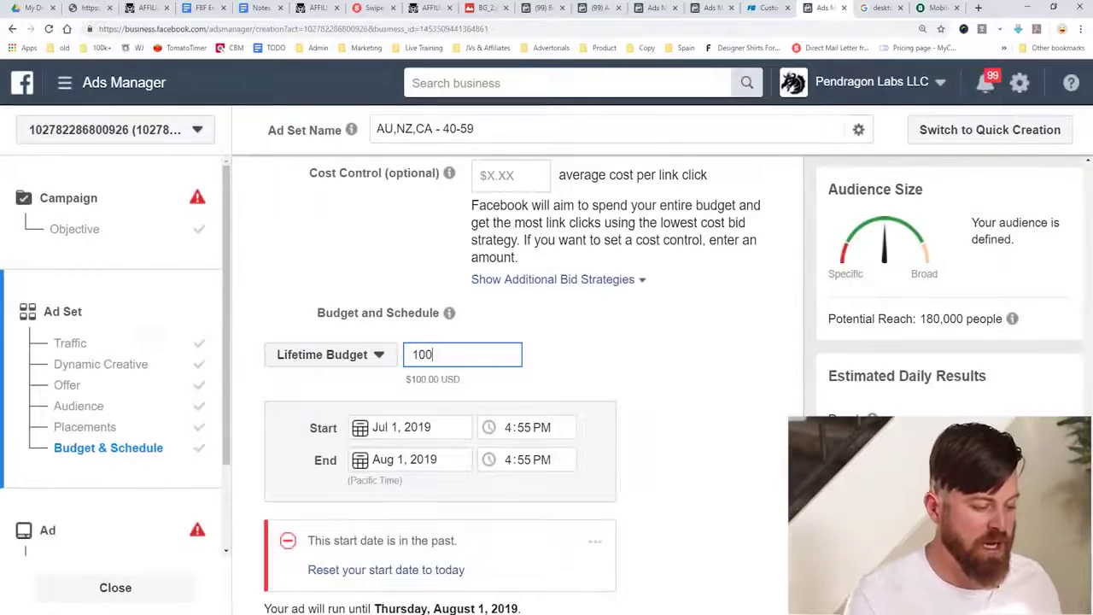
key("Tab")
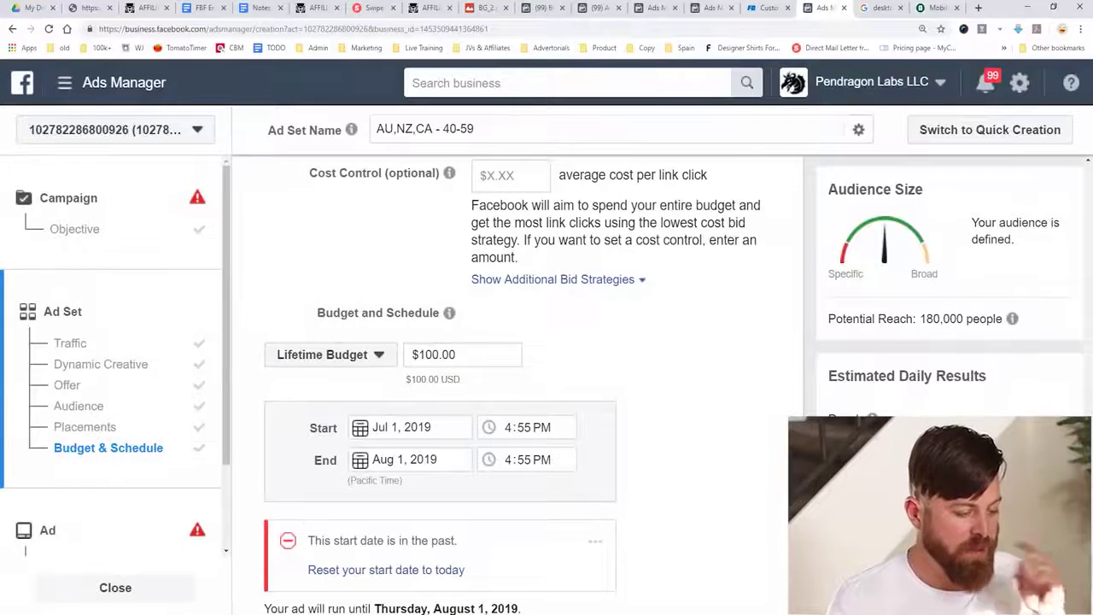
left_click(332, 355)
left_click(330, 383)
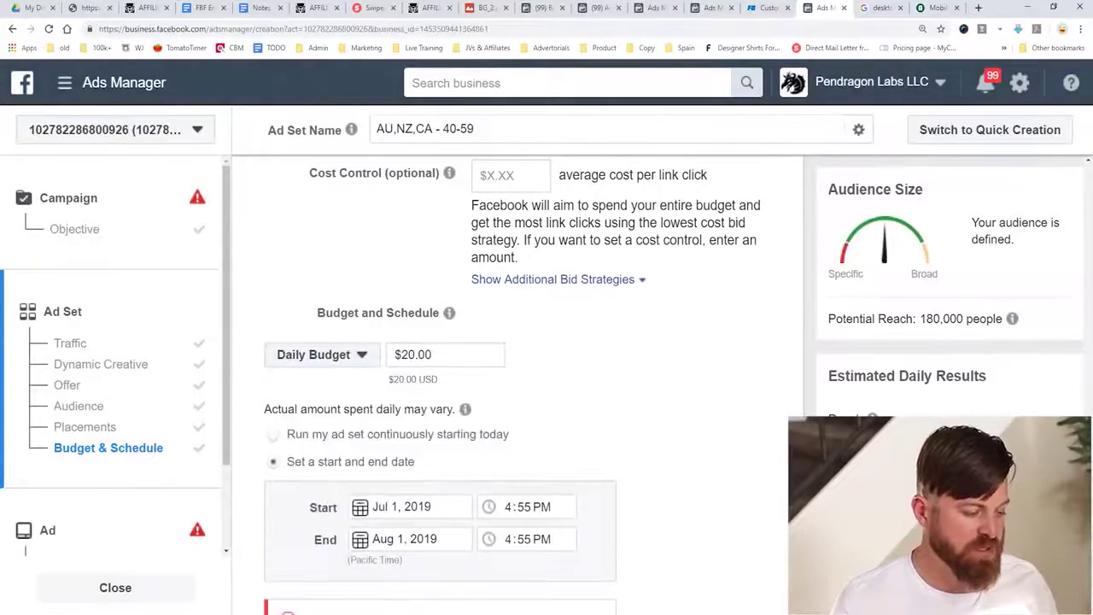
Step: Go on to the ad setup and examine the format choices, especially Single Image or Video
scroll(512, 384, "down", 3)
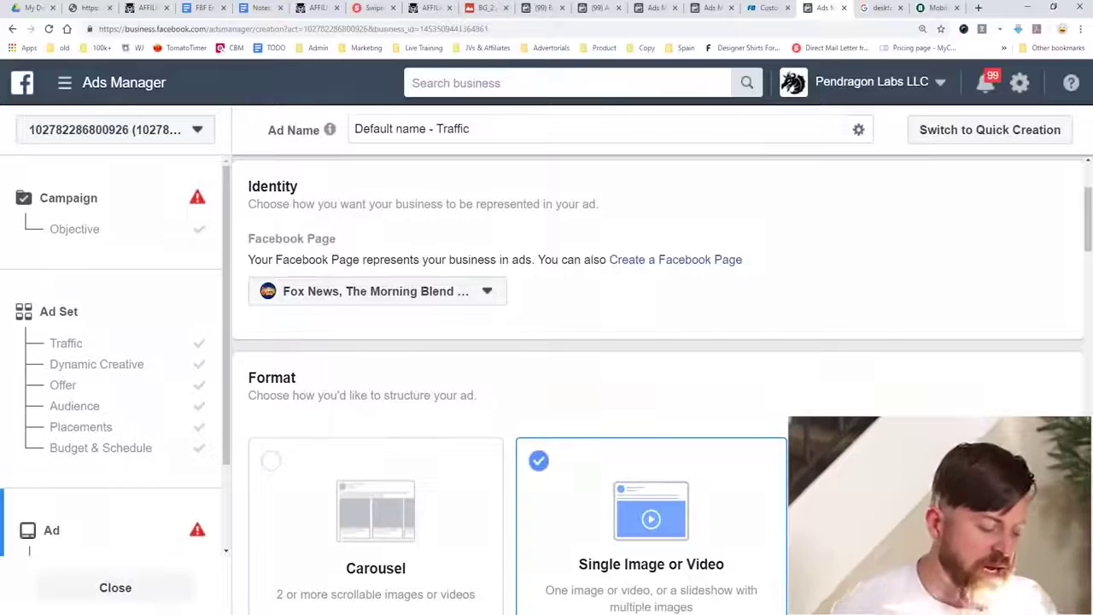
scroll(658, 384, "down", 5)
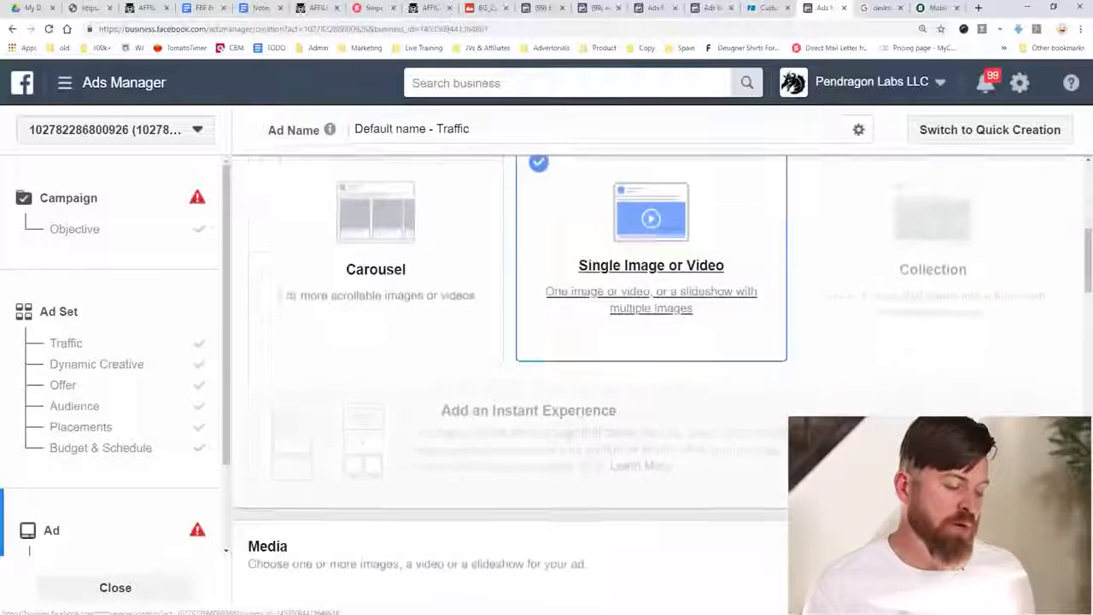
scroll(657, 384, "up", 3)
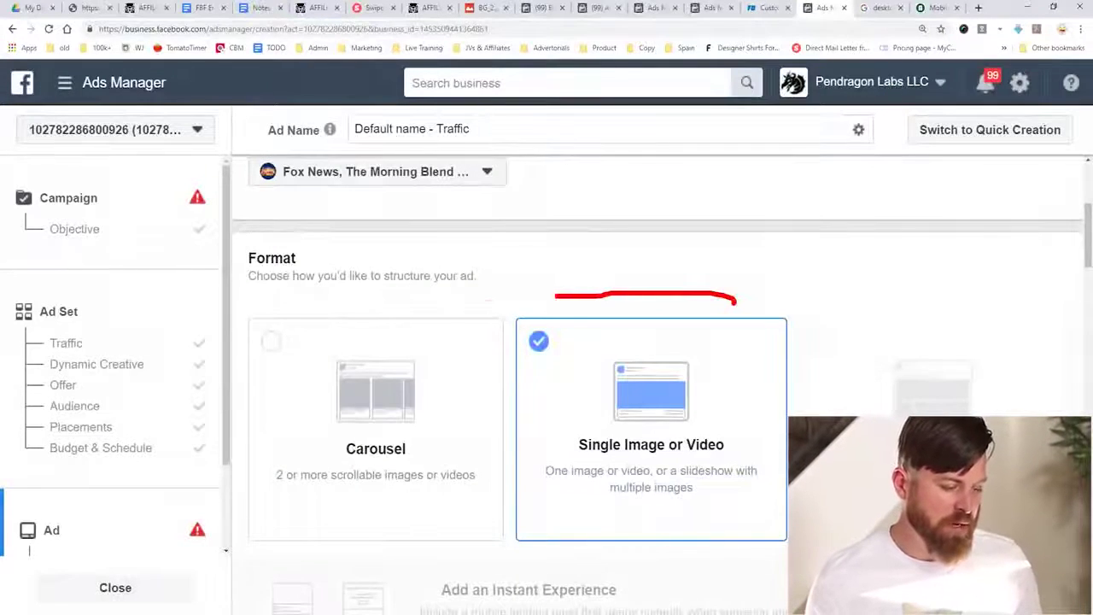
mouse_move(628, 543)
left_mouse_down()
mouse_move(811, 444)
mouse_move(594, 292)
left_mouse_up()
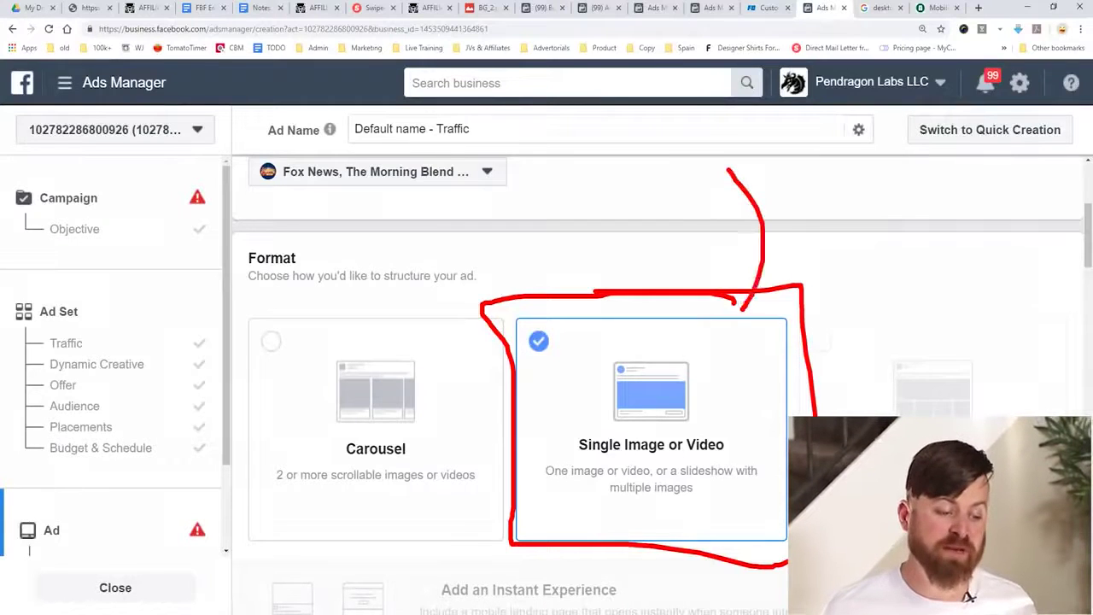
key("Escape")
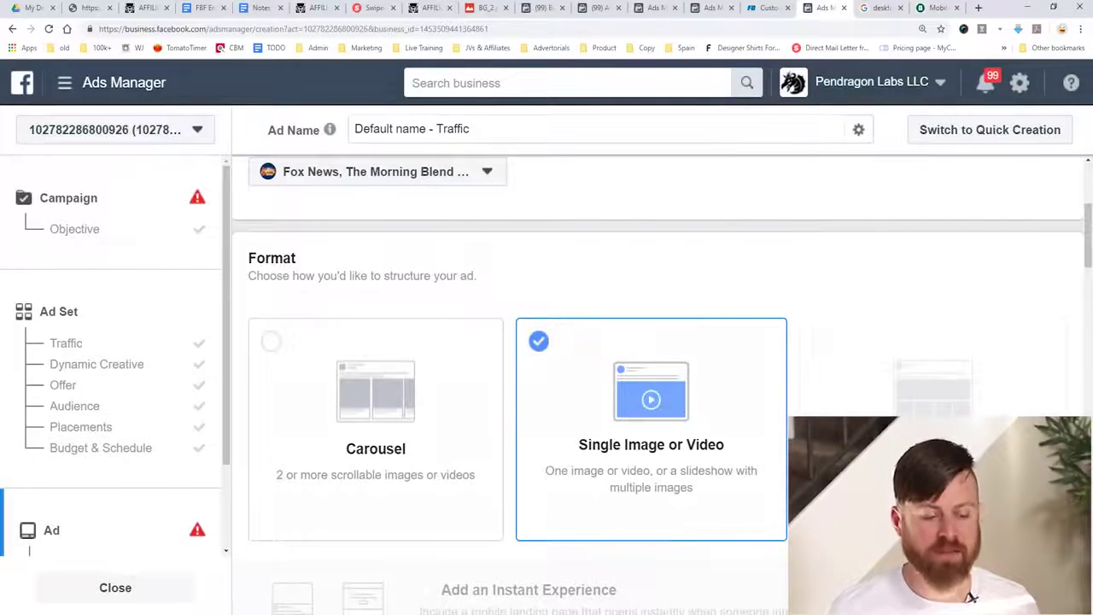
left_click_drag(459, 282, 766, 271)
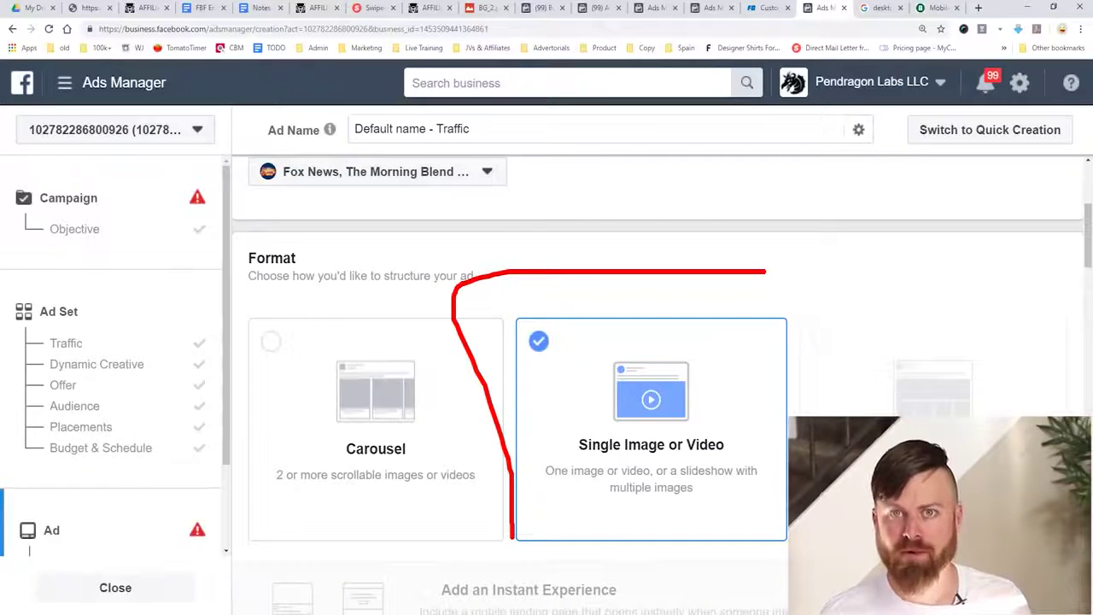
mouse_move(805, 323)
left_mouse_down()
mouse_move(480, 505)
mouse_move(822, 401)
mouse_move(563, 461)
mouse_move(597, 607)
left_mouse_up()
key("Escape")
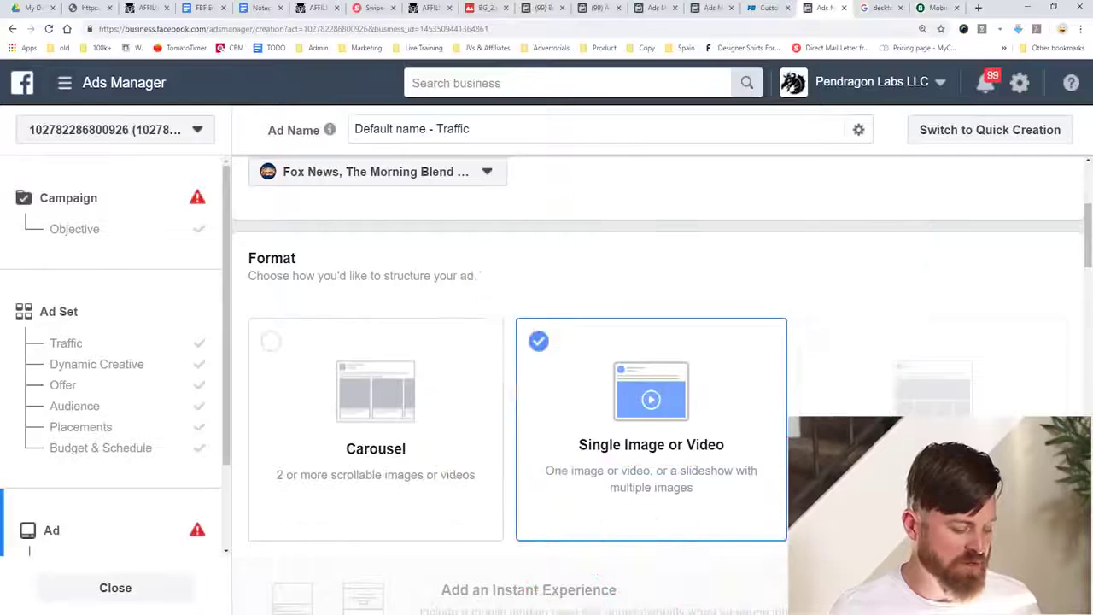
Step: Set the ad's media type to Video/Slideshow
scroll(658, 384, "down", 6)
scroll(657, 384, "down", 2)
scroll(657, 385, "up", 2)
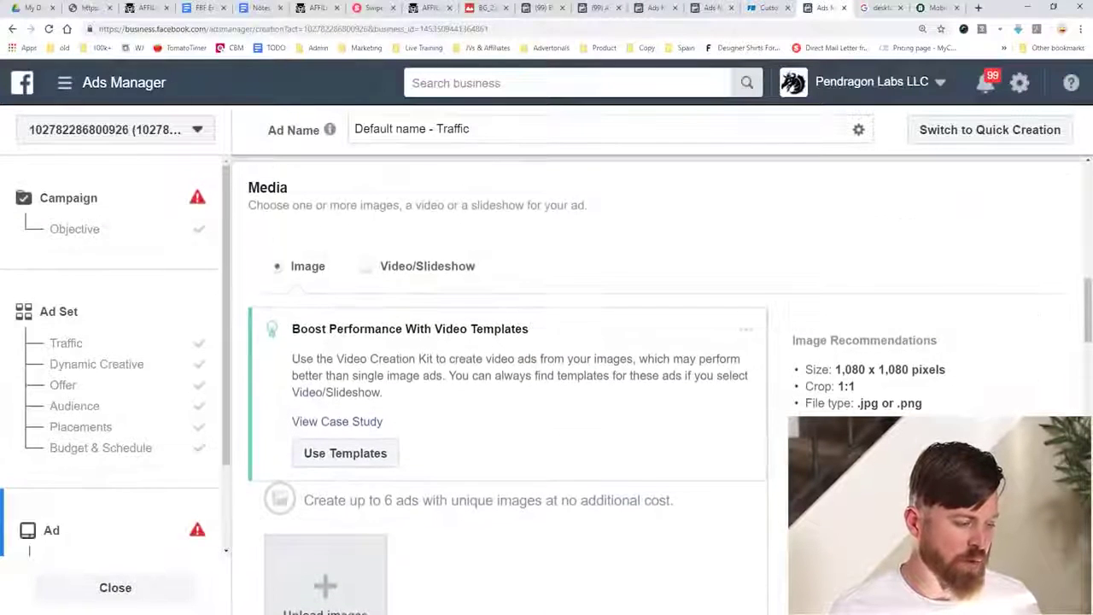
left_click(366, 265)
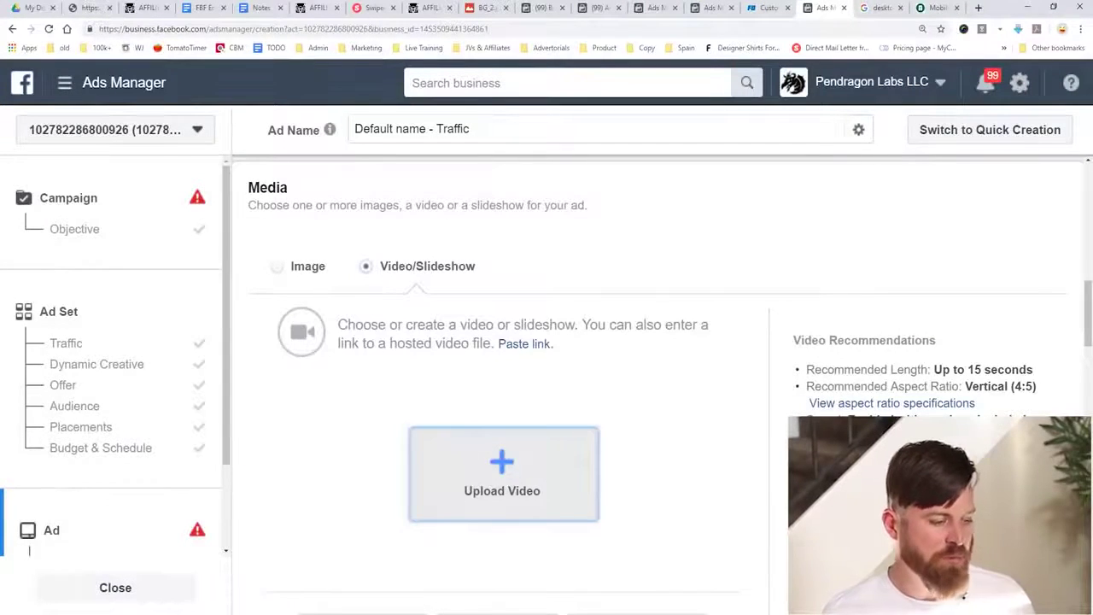
Step: Search pond5.com for weight loss footage and download the Woman Weight Loss Concept clip with the video downloader extension
left_click(568, 434)
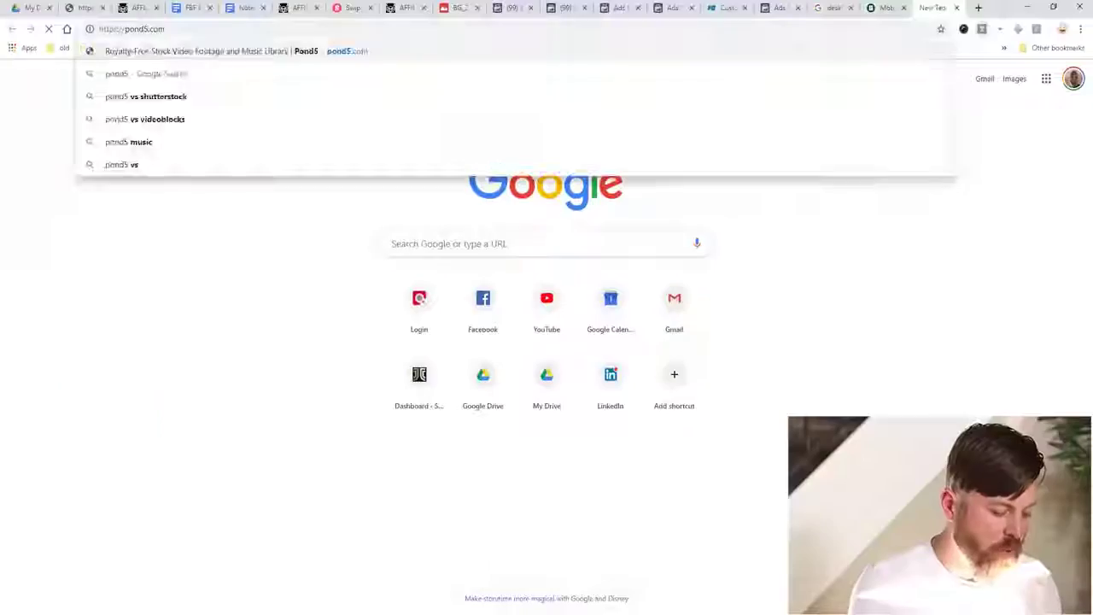
key("Return")
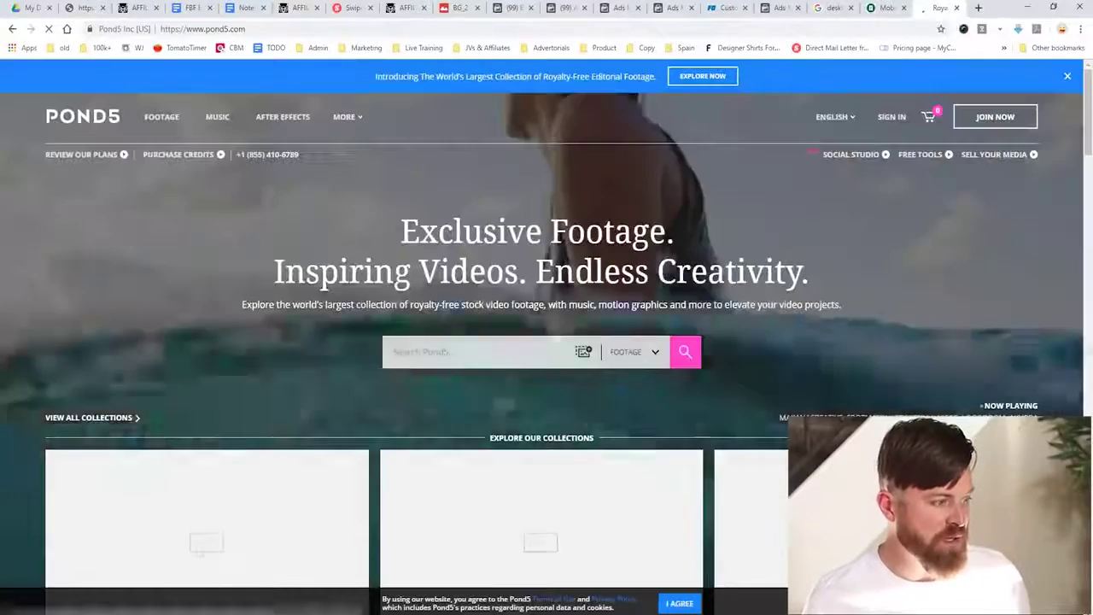
type("ofeight loss")
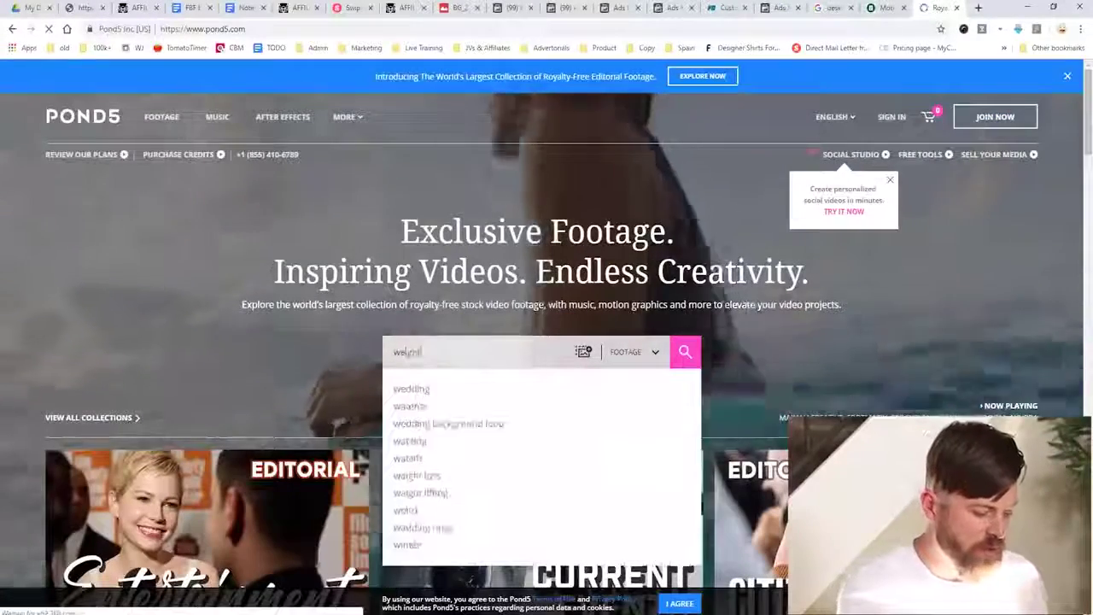
key("Return")
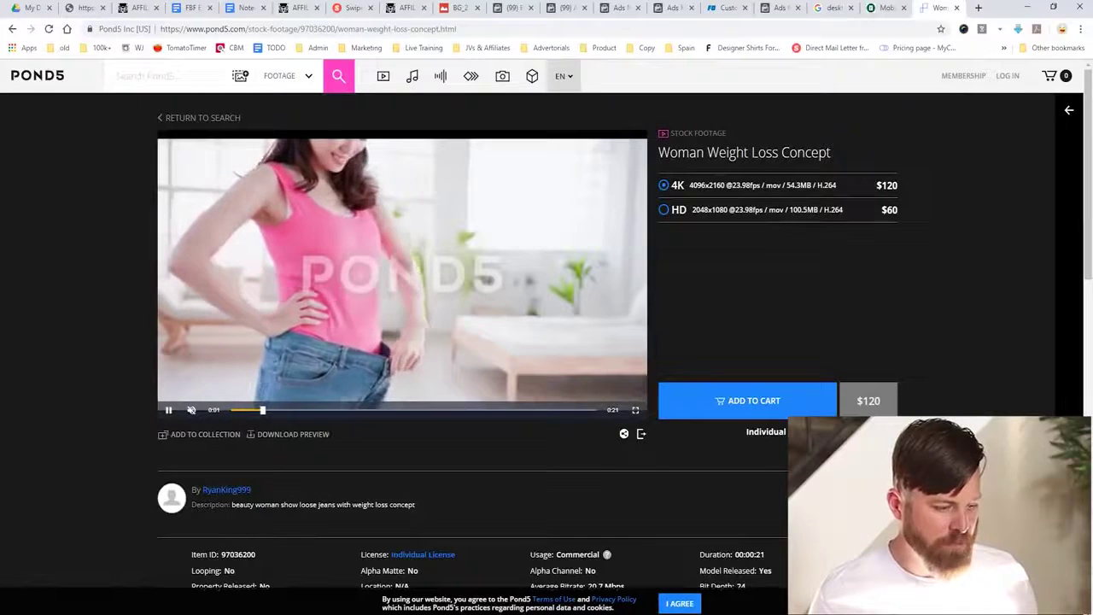
left_click(1018, 28)
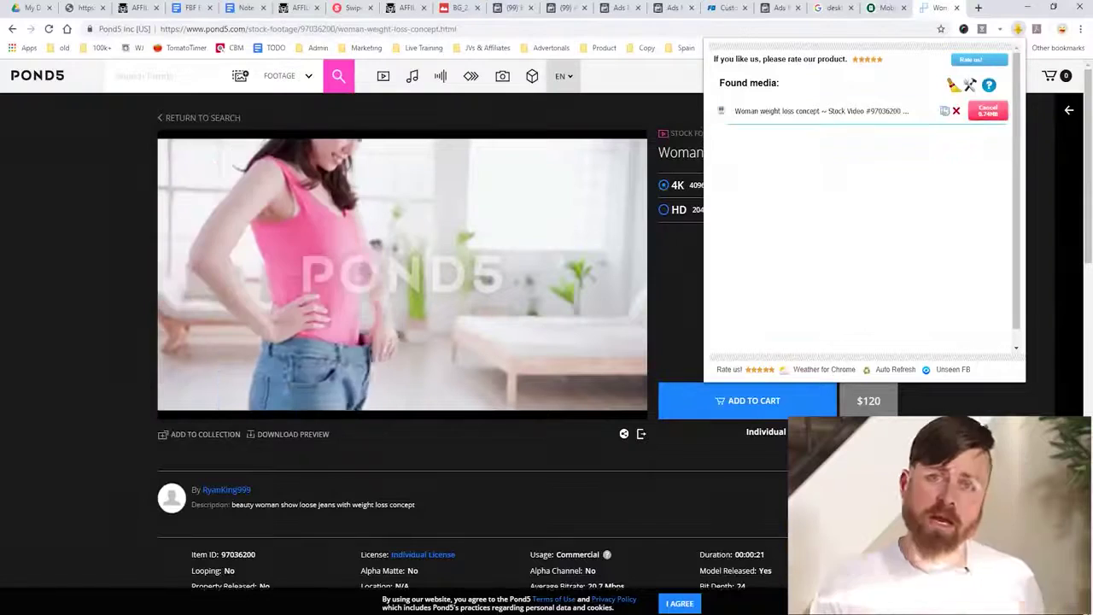
Step: Search Google for "fvd downloader chrome" in a new tab and view the Flash Video Downloader page in the Chrome Web Store
key("ctrl+t")
type("fvd downloader")
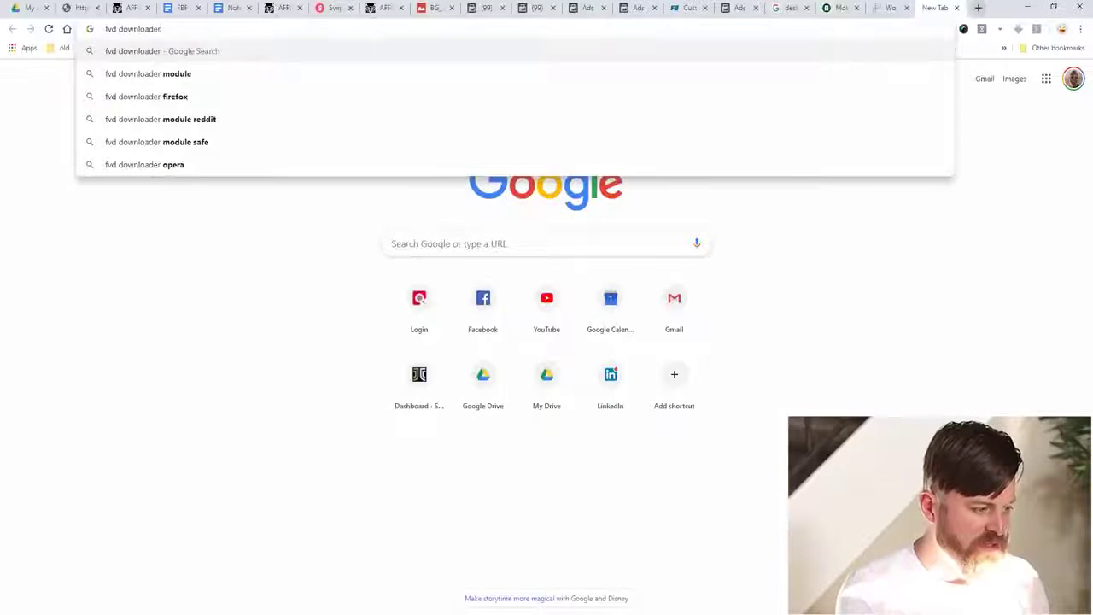
type(" chrome")
key("Return")
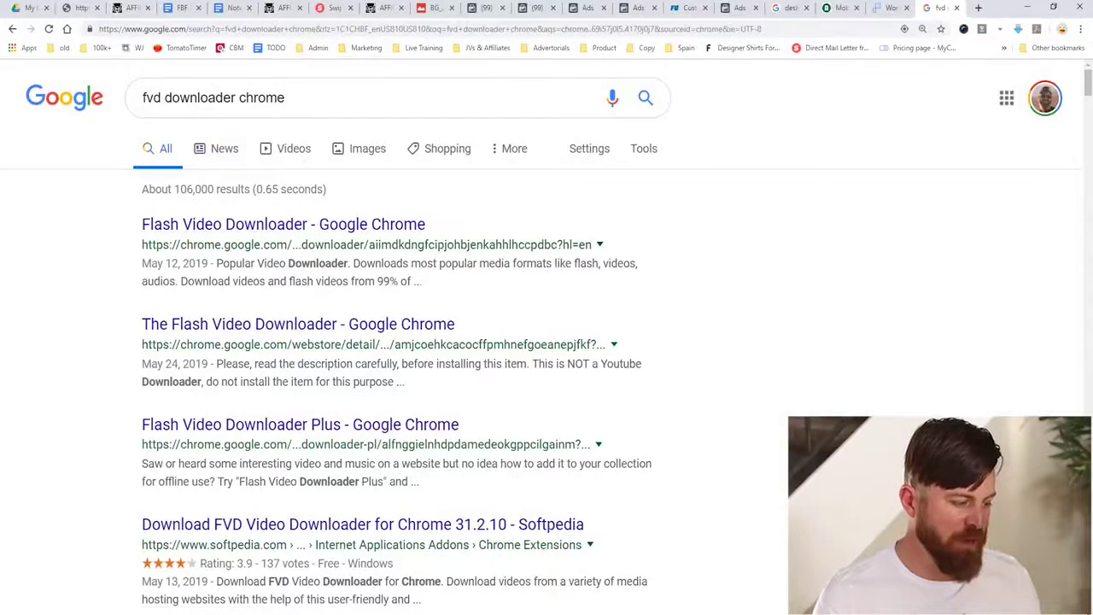
left_click_drag(437, 315, 628, 189)
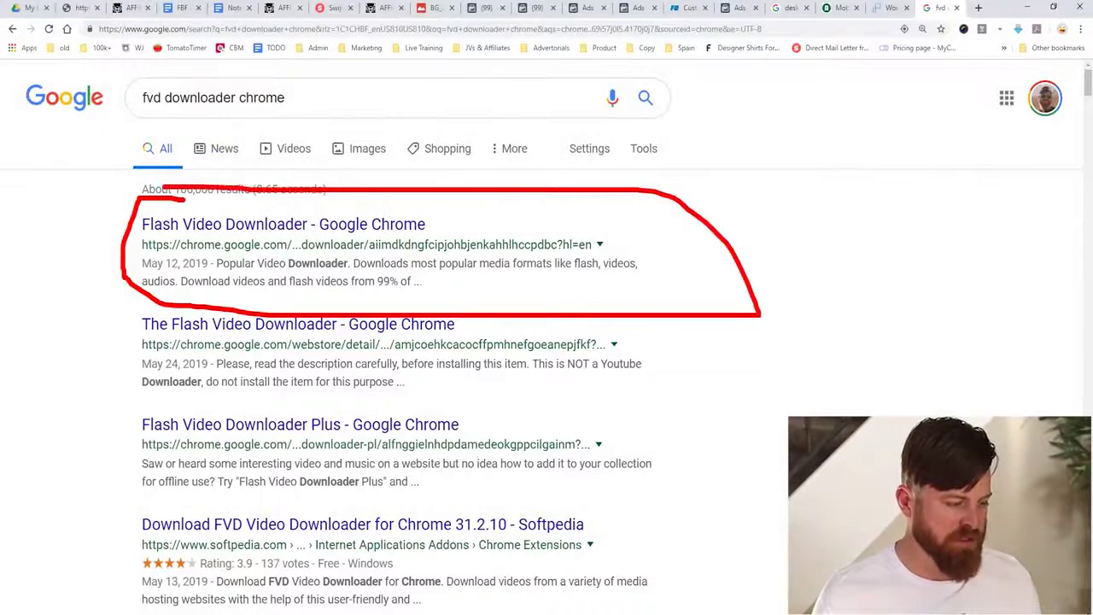
key("Escape")
left_click(284, 224)
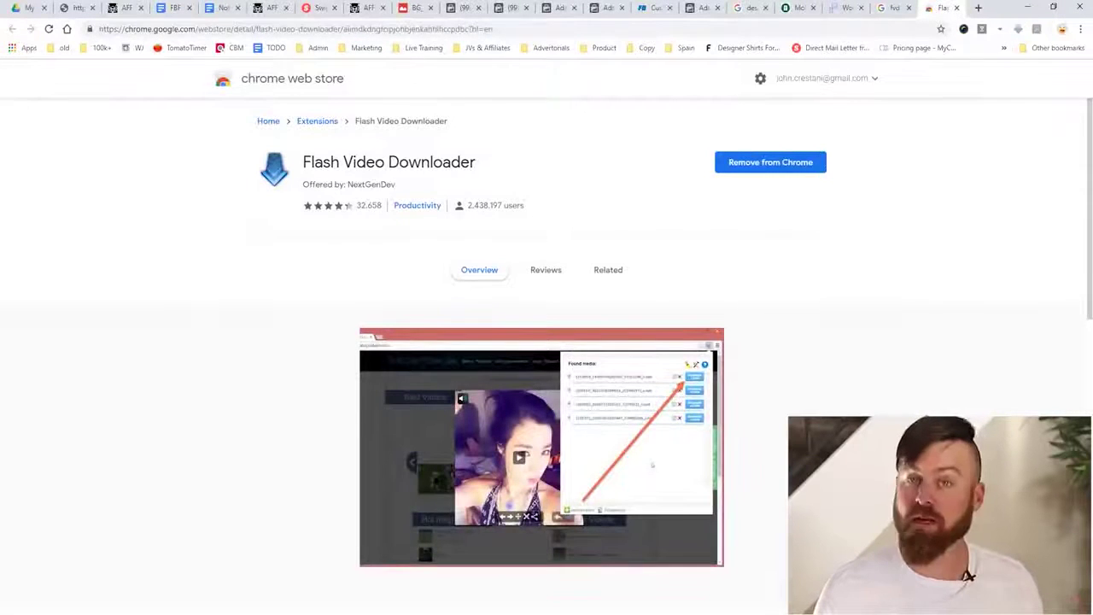
mouse_move(647, 225)
left_mouse_down()
mouse_move(866, 103)
mouse_move(795, 107)
mouse_move(888, 248)
left_mouse_up()
key("Escape")
Step: Return to Ads Manager and upload the SanDiegoConnect MP4 from the Downloads folder as the ad's video
key("ctrl+shift+Tab")
key("ctrl+shift+Tab")
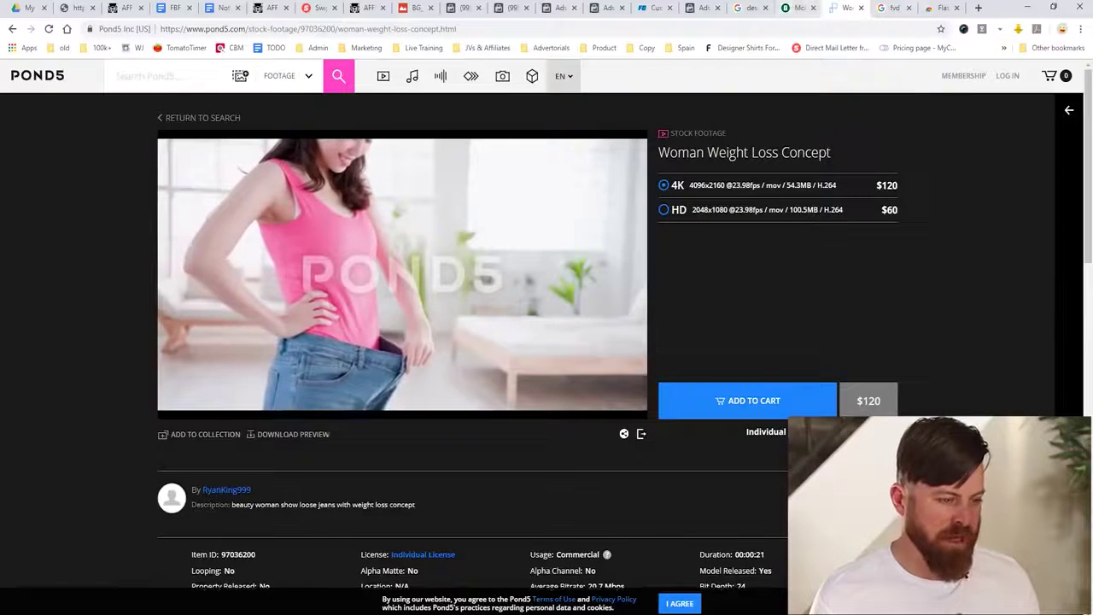
key("ctrl+shift+Tab")
key("ctrl+shift+Tab")
key("ctrl+shift+Tab")
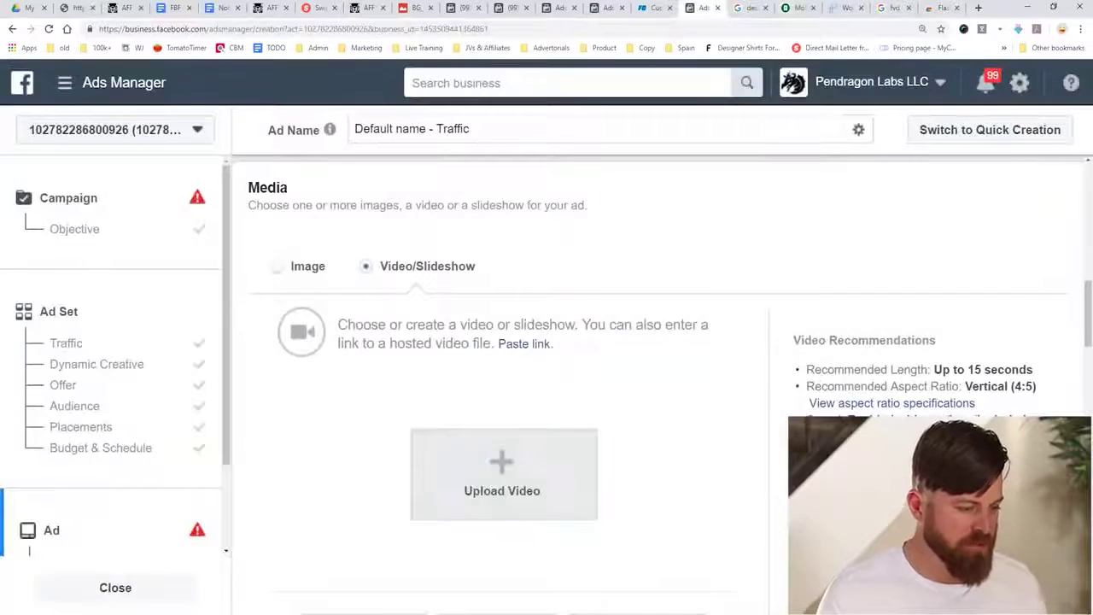
left_click(502, 474)
left_click(51, 101)
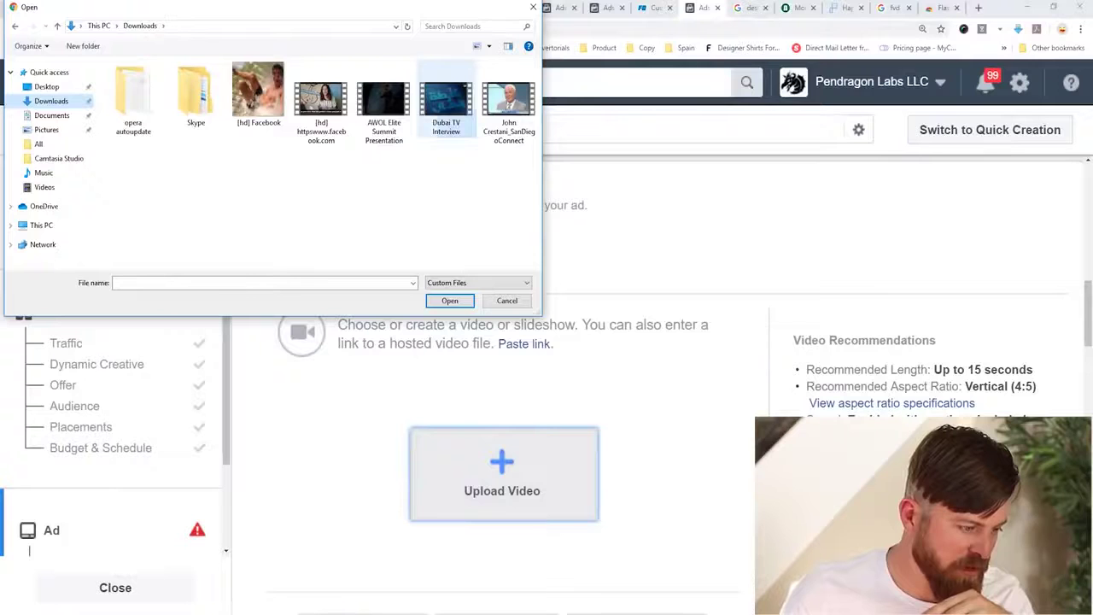
left_click(446, 102)
double_click(508, 103)
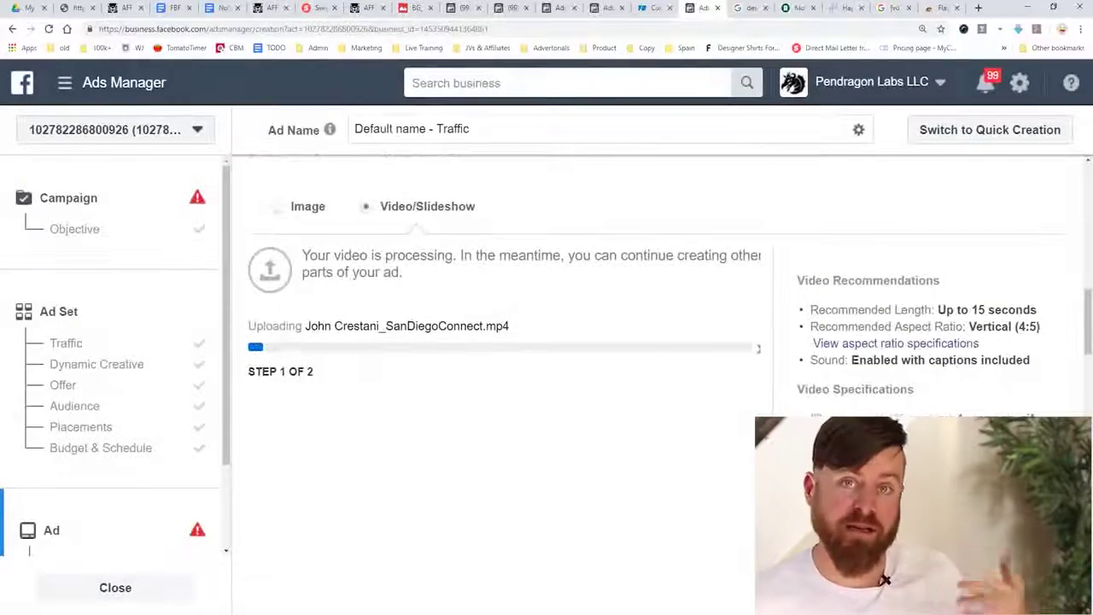
Step: Look over the ad's Links fields and find The Flat Belly Fix on the Alpha Nation affiliate resources page
scroll(431, 380, "down", 6)
left_click(431, 379)
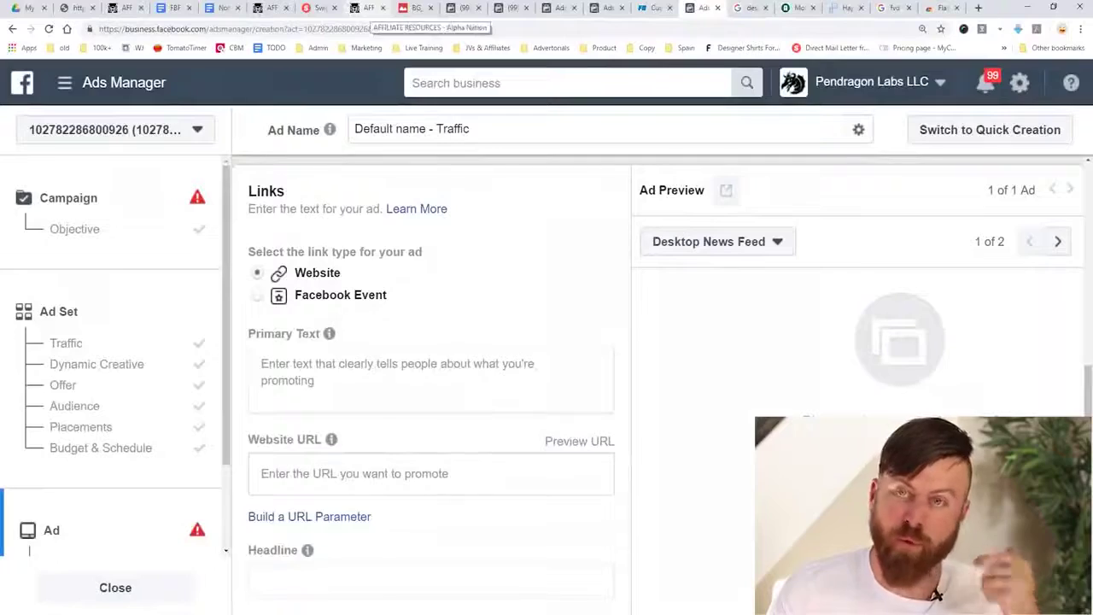
scroll(431, 379, "down", 2)
scroll(431, 379, "up", 3)
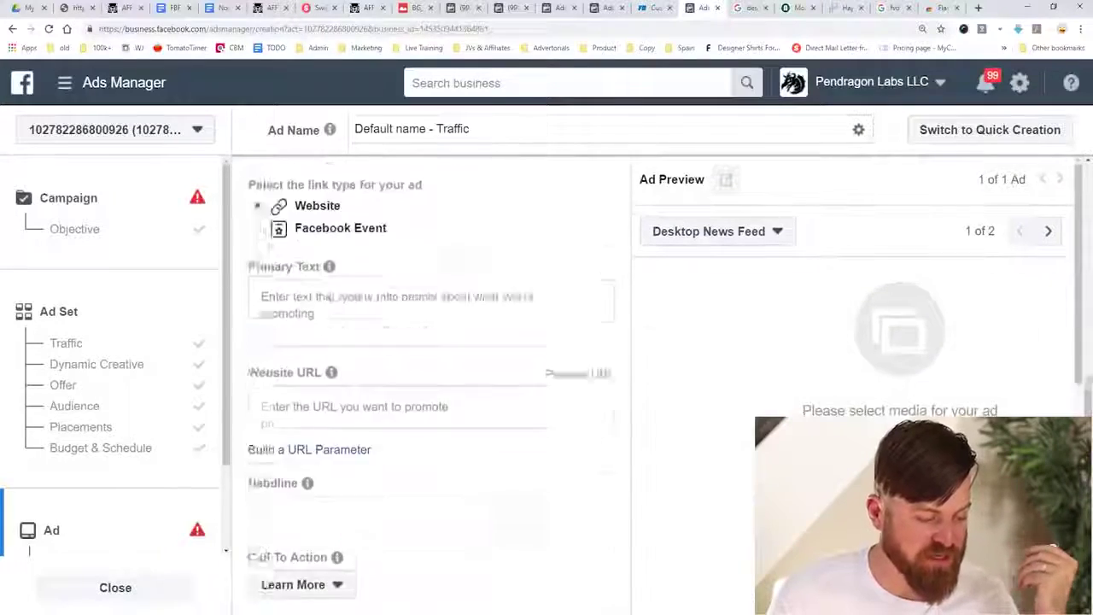
left_click(367, 8)
scroll(541, 341, "down", 2)
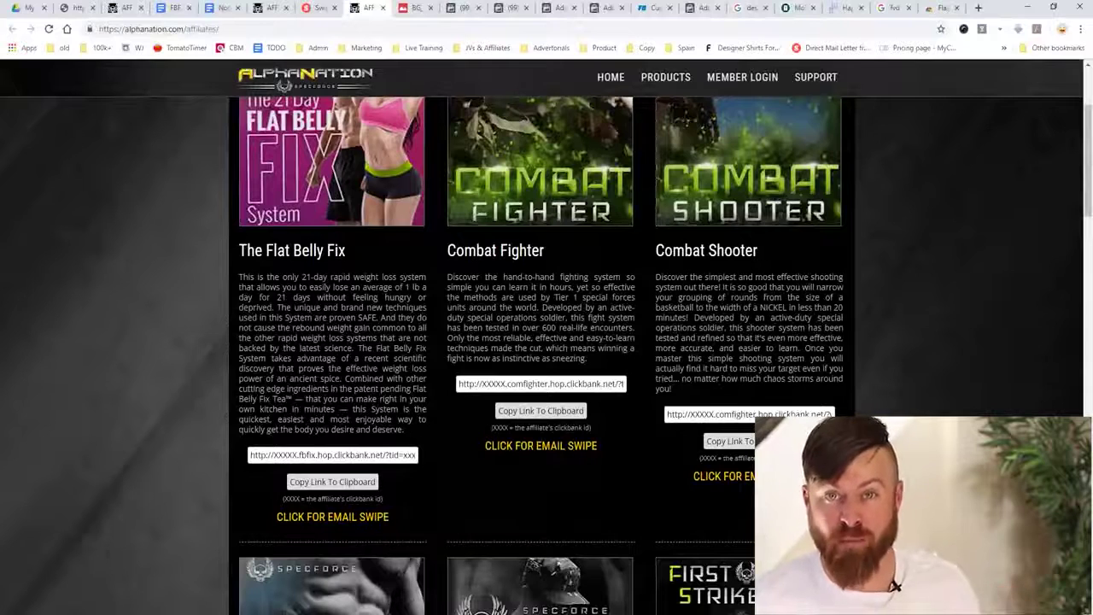
left_click_drag(371, 501, 411, 506)
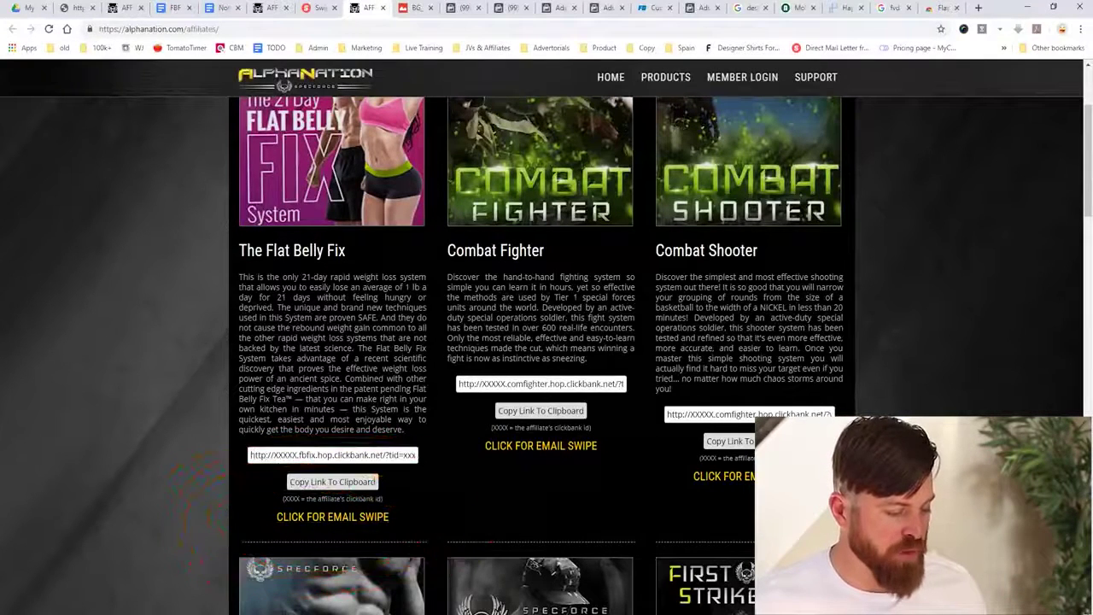
Step: Open the email swipe document for The Flat Belly Fix and go to its first evergreen swipe
key("ctrl+plus")
key("ctrl+plus")
key("ctrl+plus")
scroll(540, 341, "down", 2)
scroll(540, 342, "up", 4)
left_click_drag(280, 419, 106, 436)
scroll(547, 341, "down", 5)
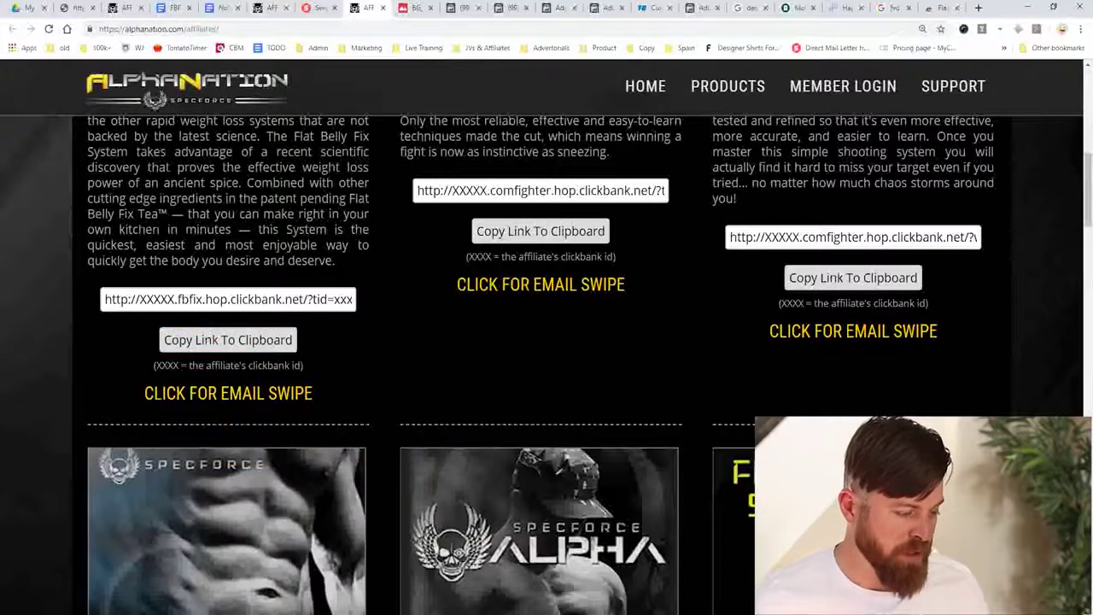
left_click(228, 392)
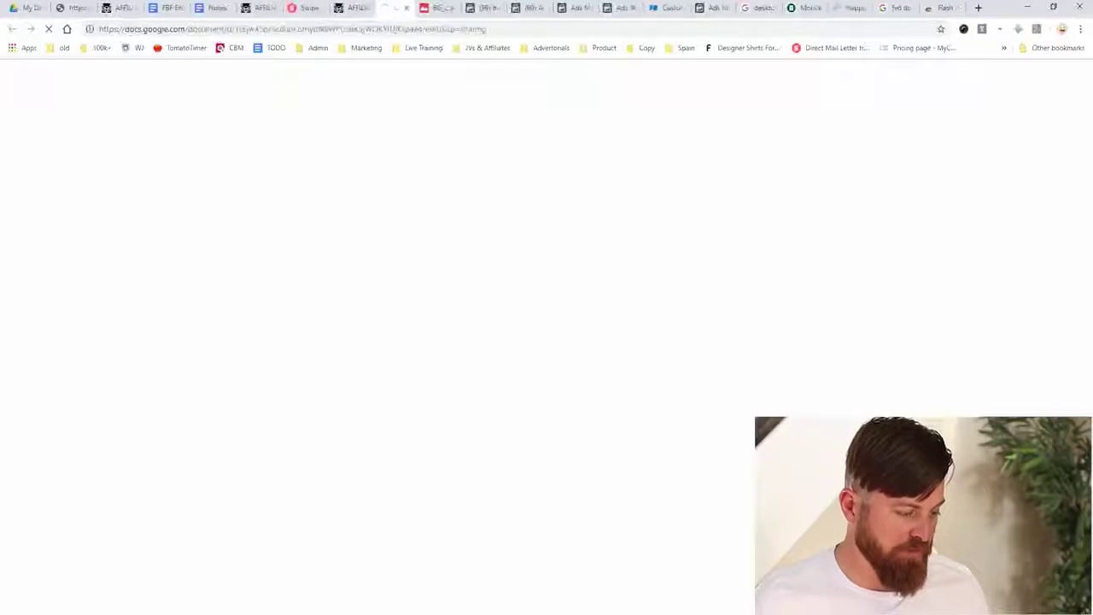
scroll(542, 367, "down", 4)
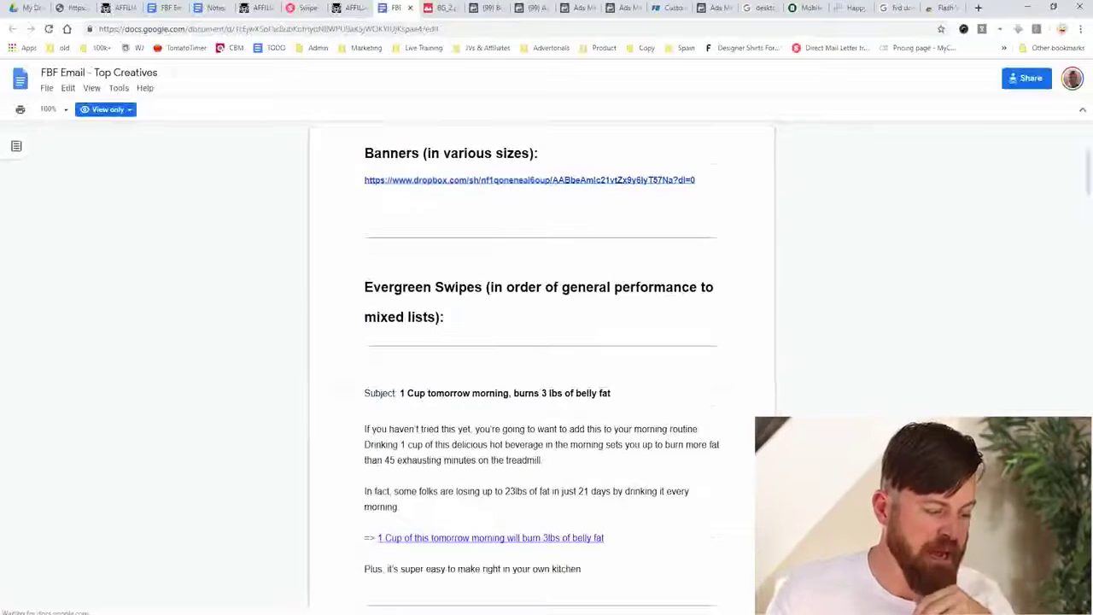
scroll(542, 368, "down", 1)
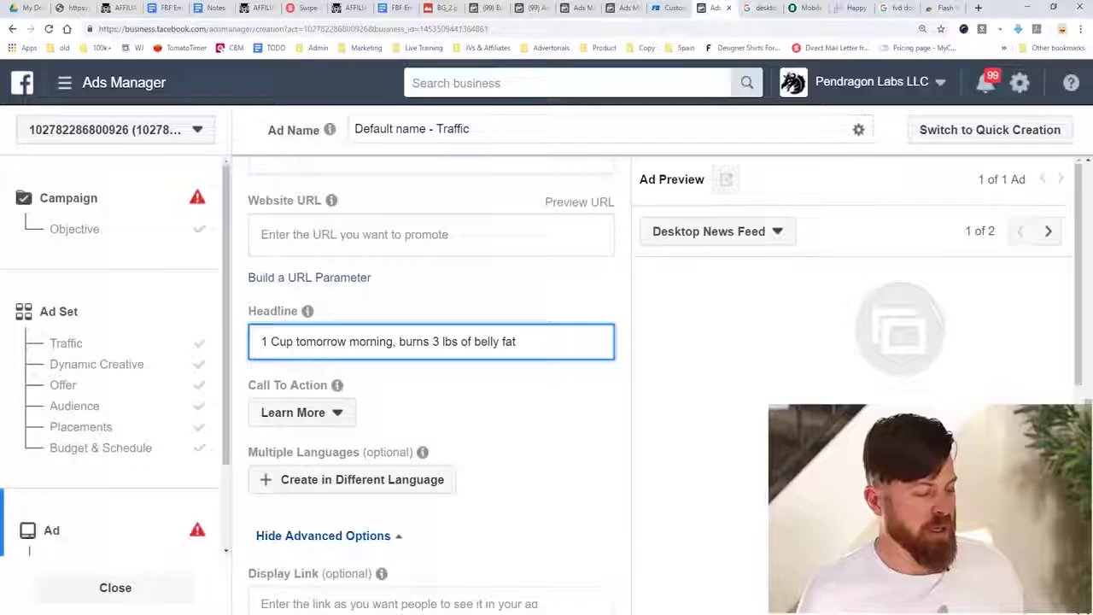
Step: Try to copy the body of the "1 Cup tomorrow morning" swipe into the ad's primary text
scroll(431, 384, "up", 4)
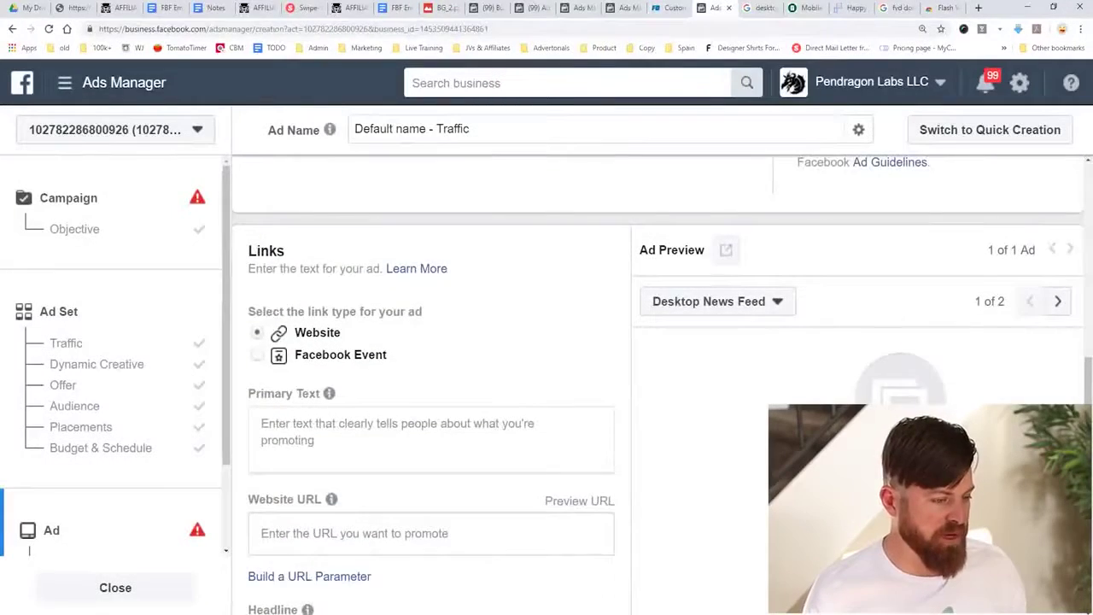
left_click(352, 8)
left_click(396, 7)
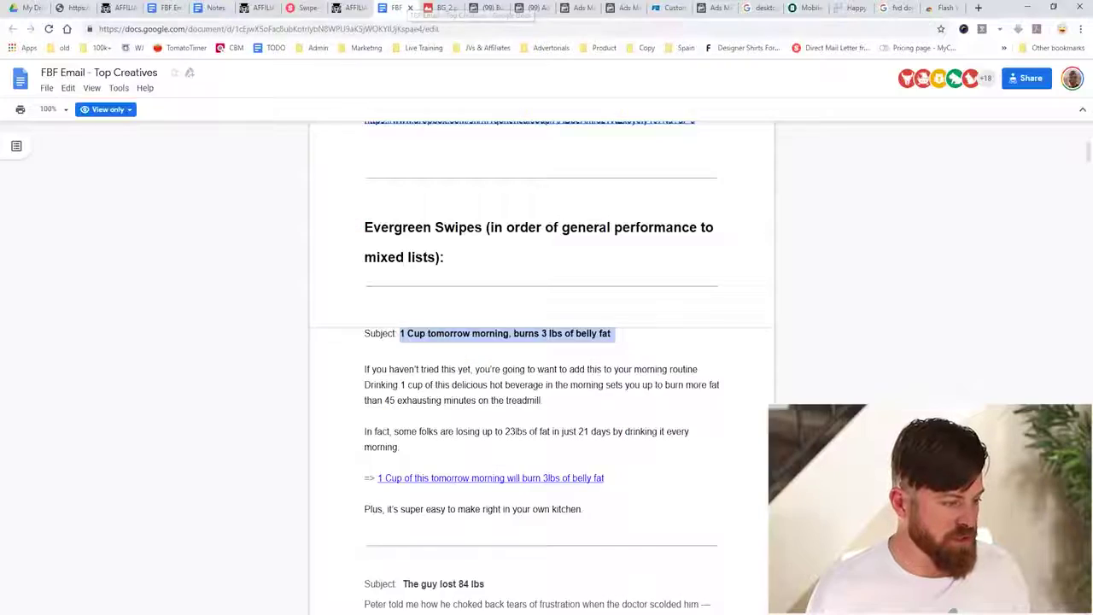
left_click_drag(365, 369, 583, 509)
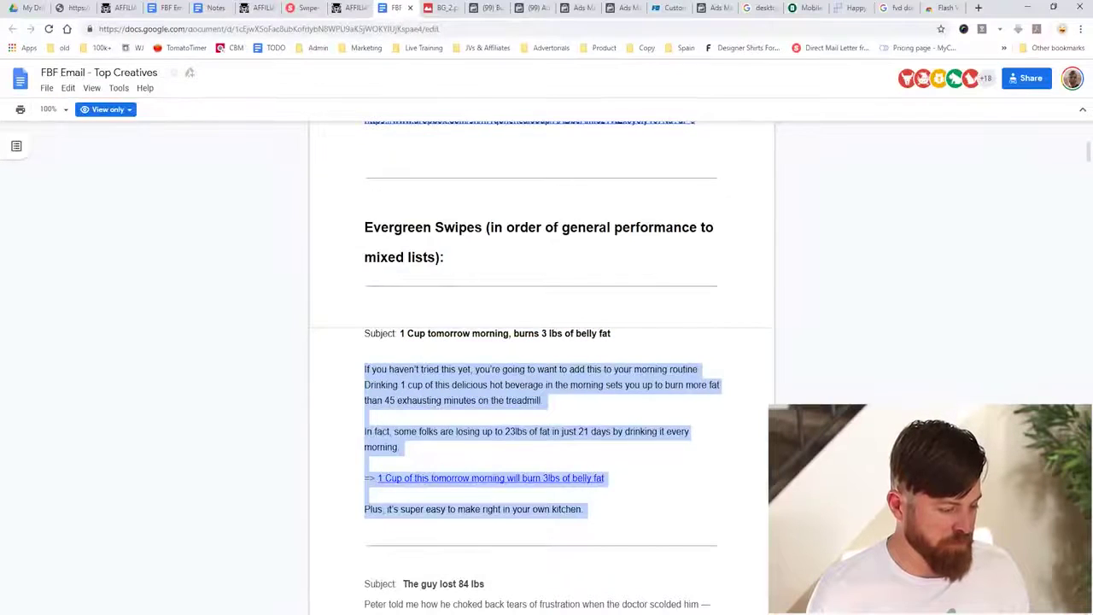
left_click(713, 8)
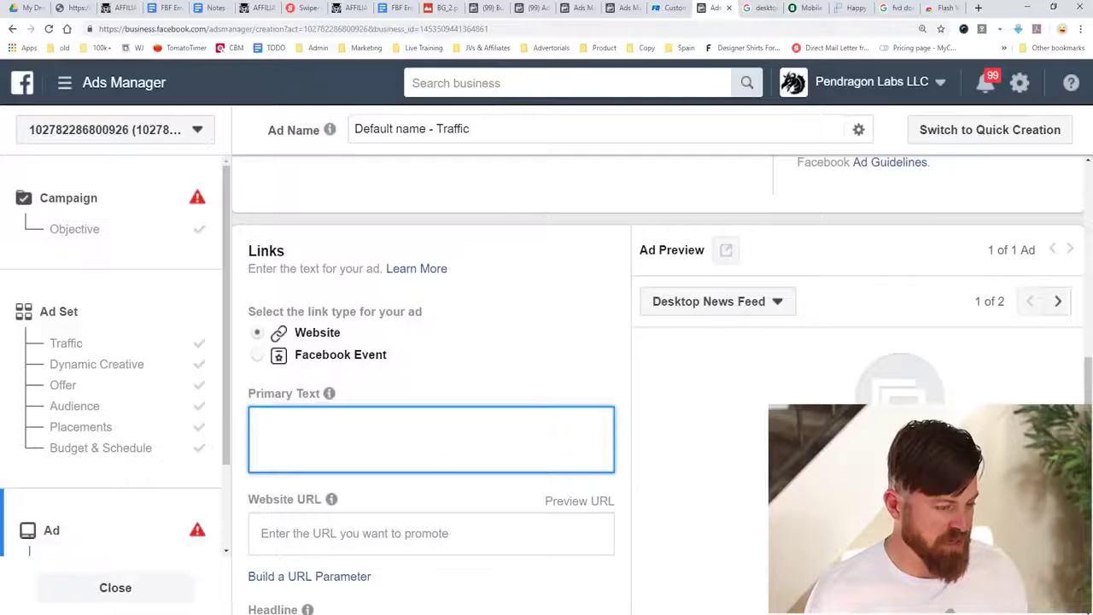
Step: Review the Flat Belly Fix creatives document from its affiliate link section down to the first evergreen swipe
left_click(396, 7)
scroll(543, 367, "up", 4)
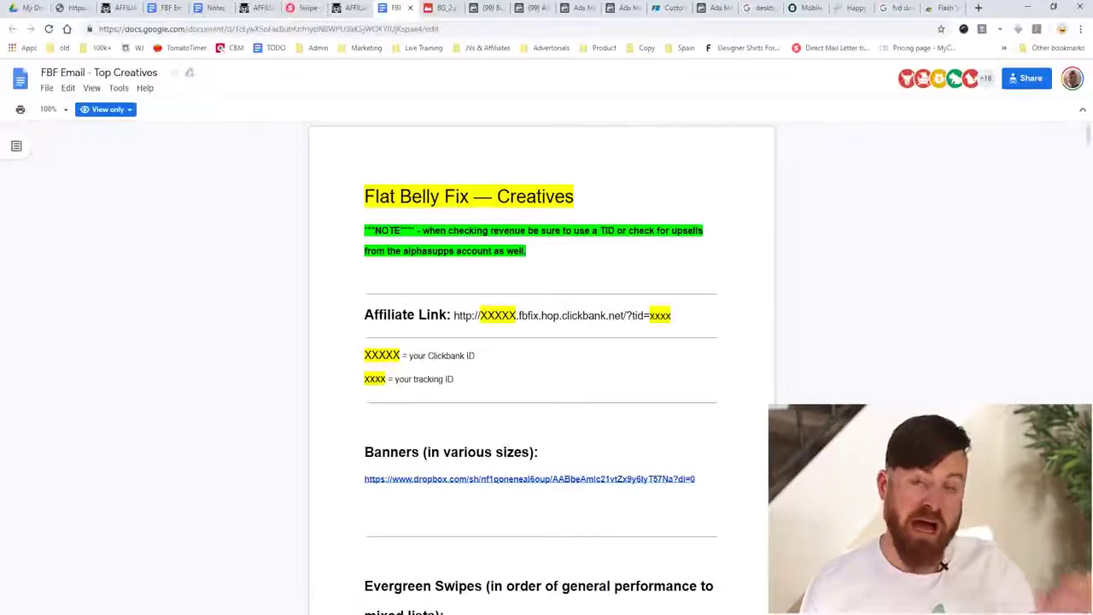
scroll(543, 367, "down", 2)
scroll(543, 367, "down", 2)
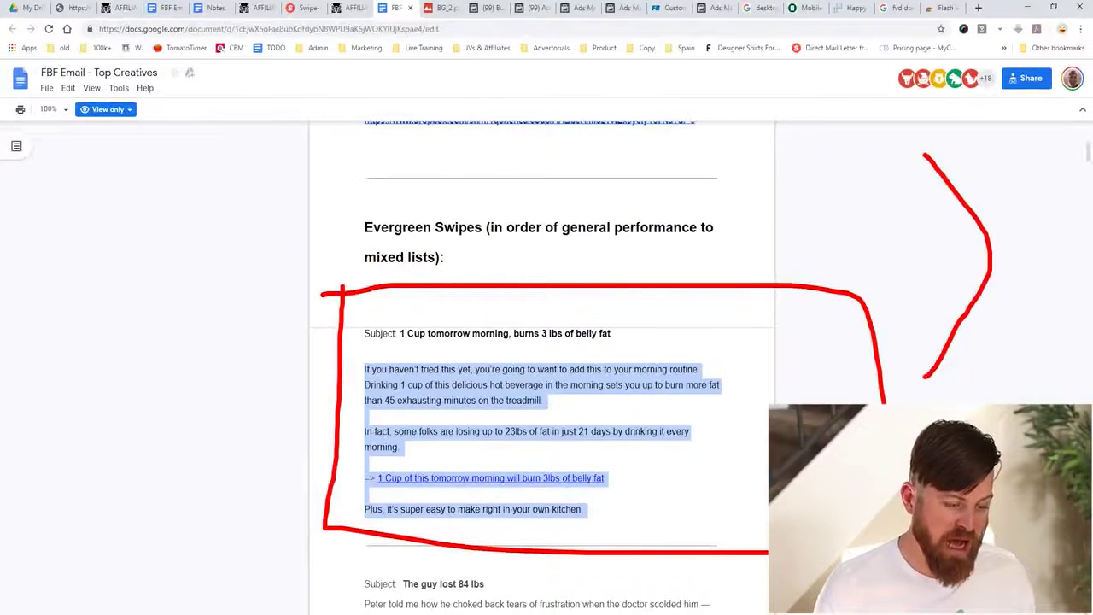
left_click(965, 574)
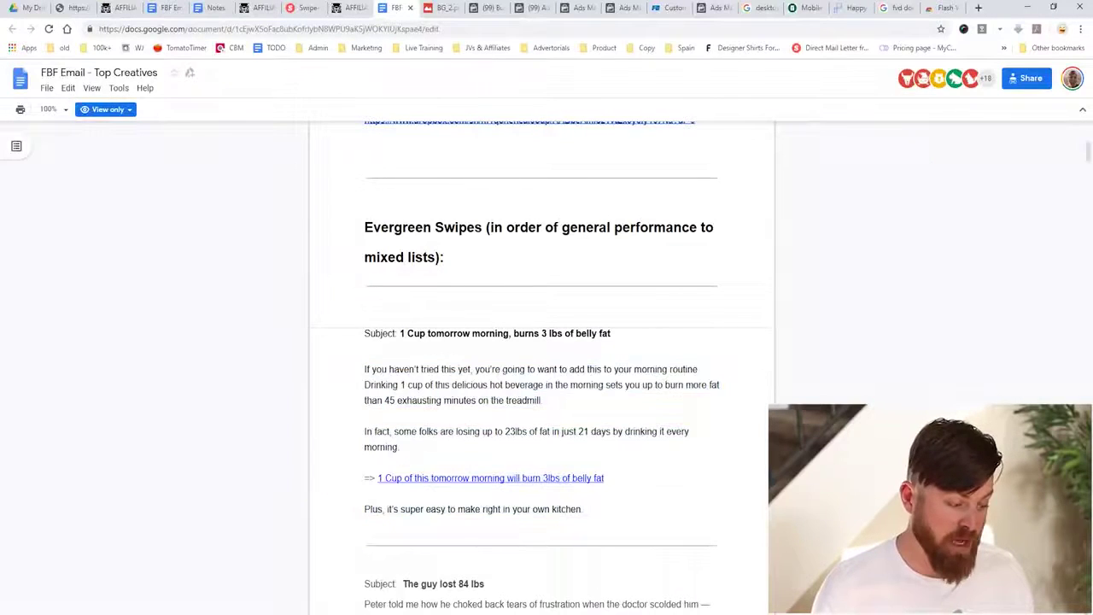
Step: Copy the full body of the "1 Cup tomorrow morning" swipe and paste it into the ad's primary text
left_click_drag(581, 509, 366, 368)
right_click(382, 363)
left_click(419, 375)
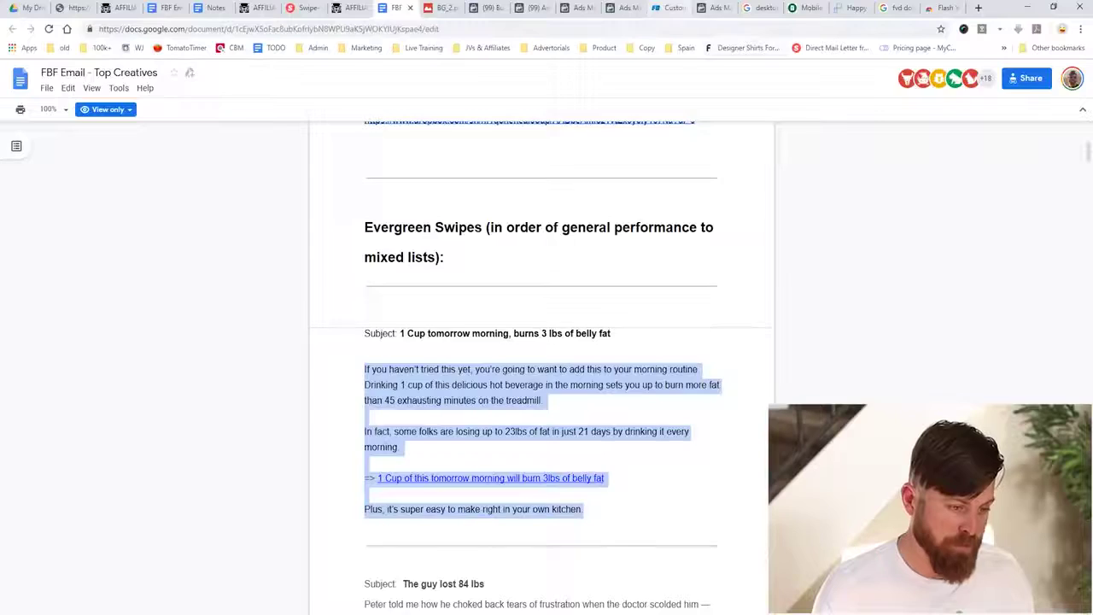
left_click(716, 7)
scroll(547, 384, "up", 8)
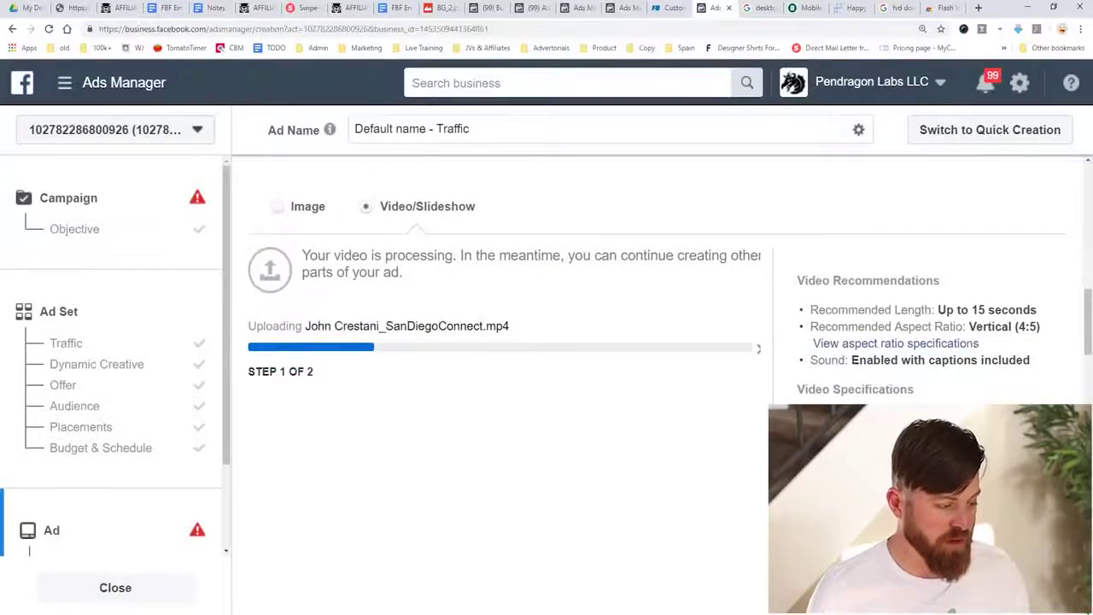
scroll(547, 384, "down", 8)
left_click(289, 309)
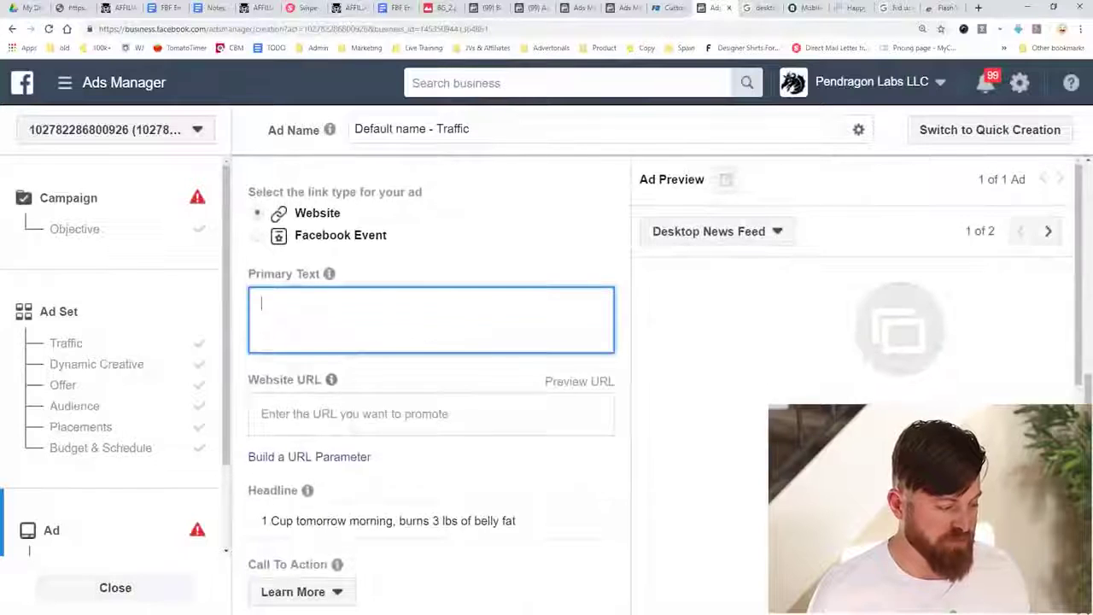
right_click(289, 309)
left_click(315, 403)
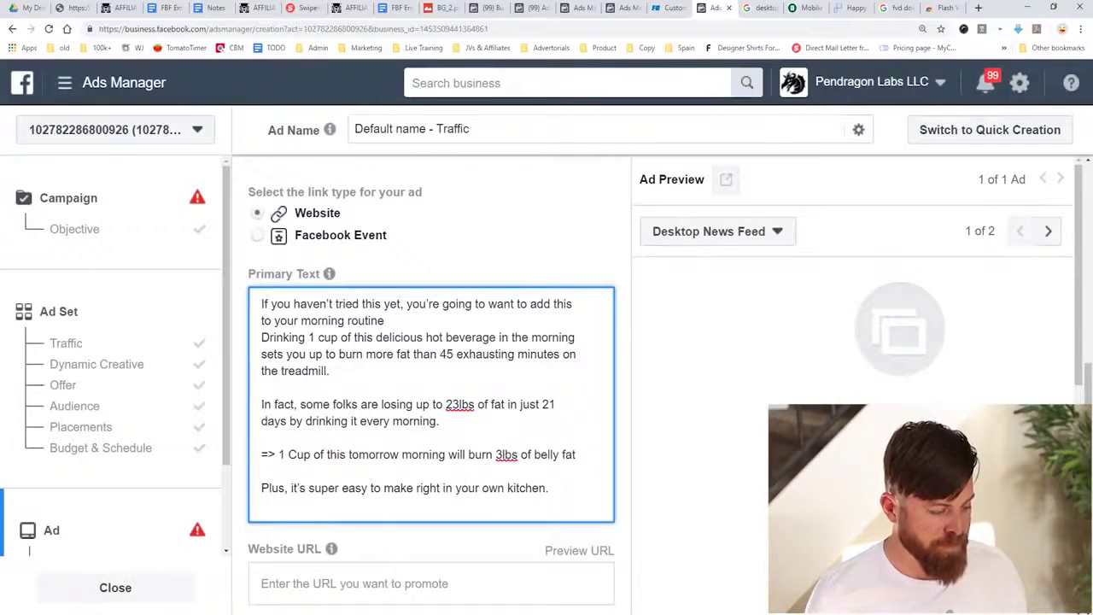
left_click_drag(278, 454, 576, 455)
key("BackSpace")
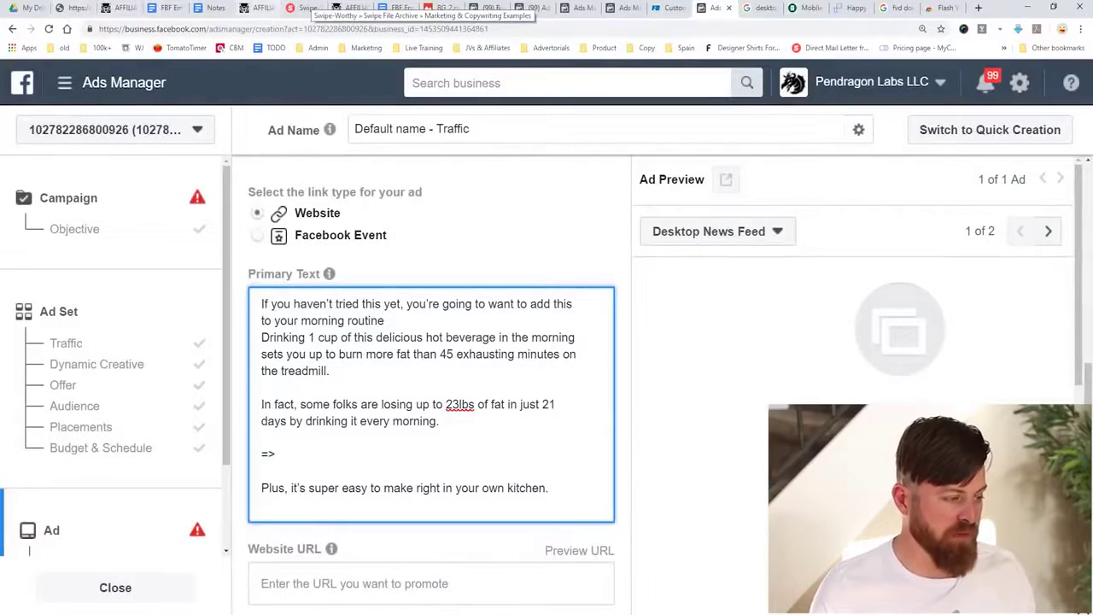
type("h")
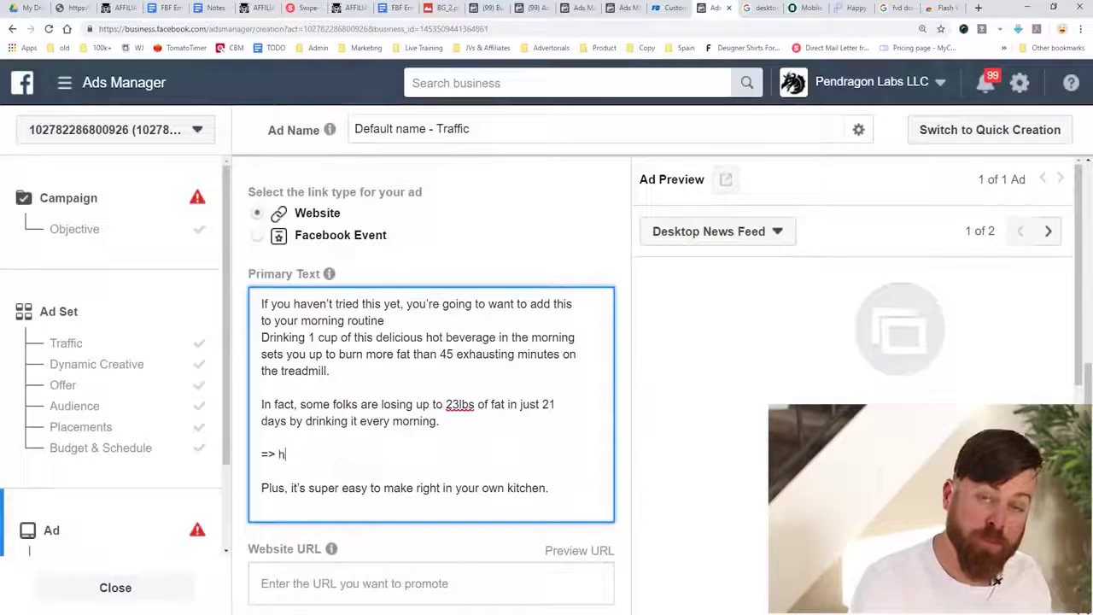
type("ttp://")
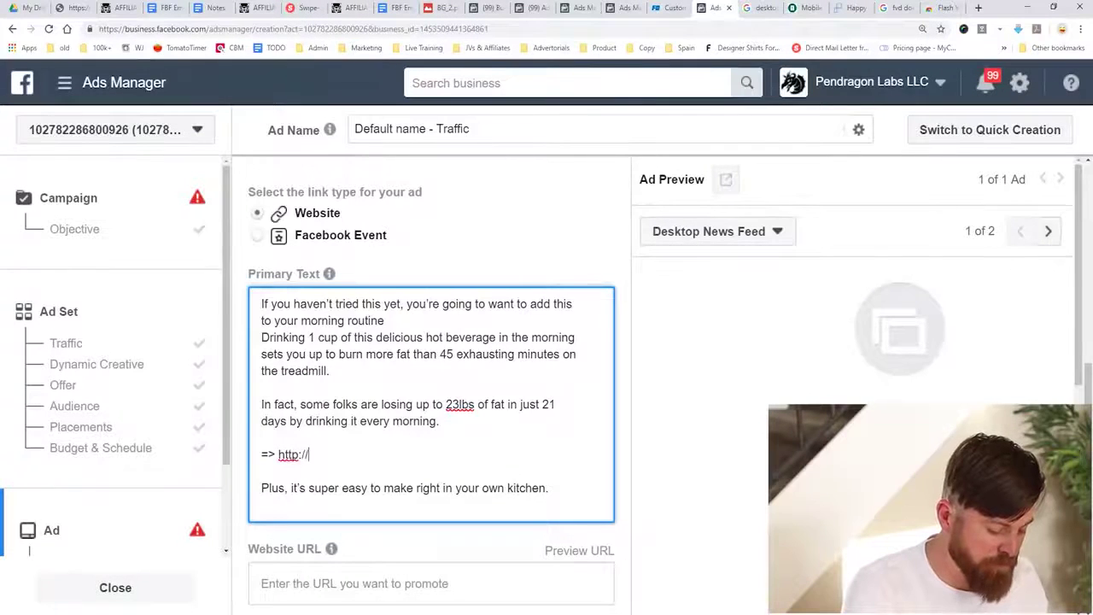
type("weightlosssecrets.")
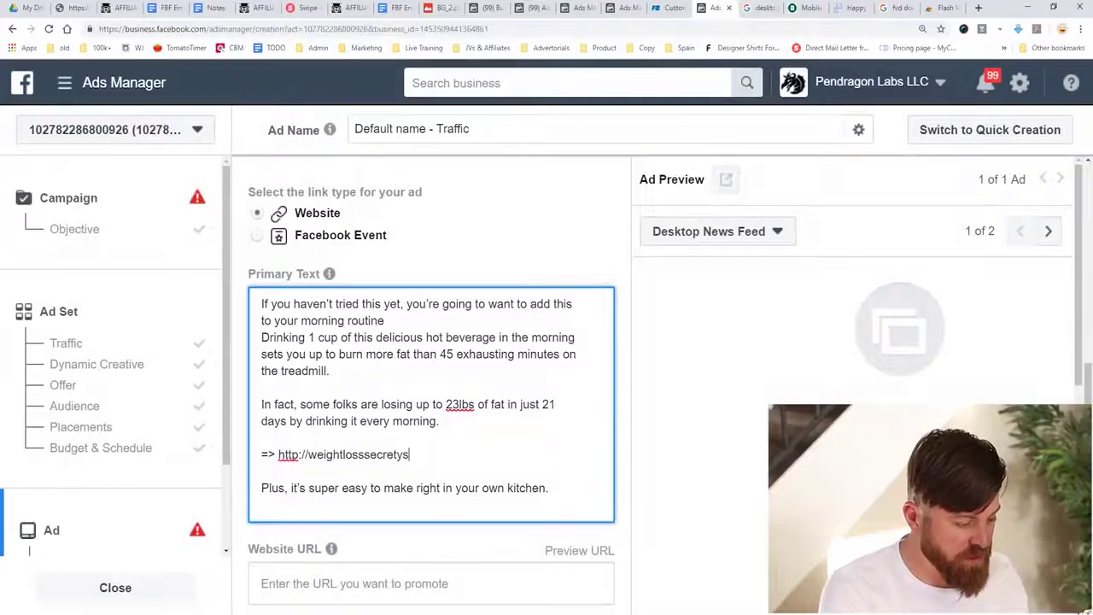
type("com")
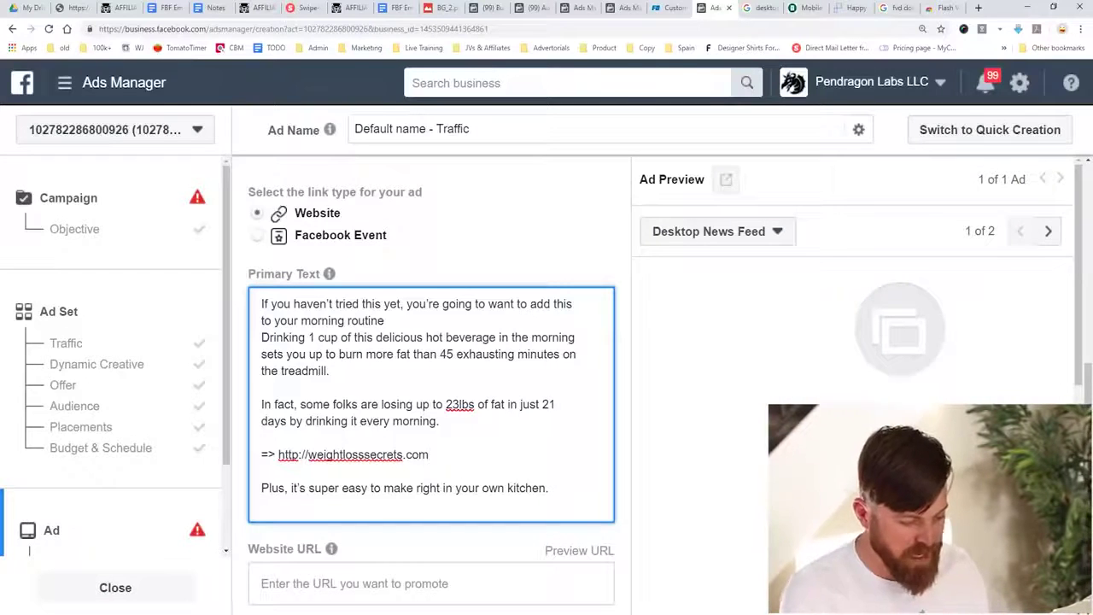
key("ctrl+shift+Left")
key("ctrl+shift+Left")
key("ctrl+shift+Left")
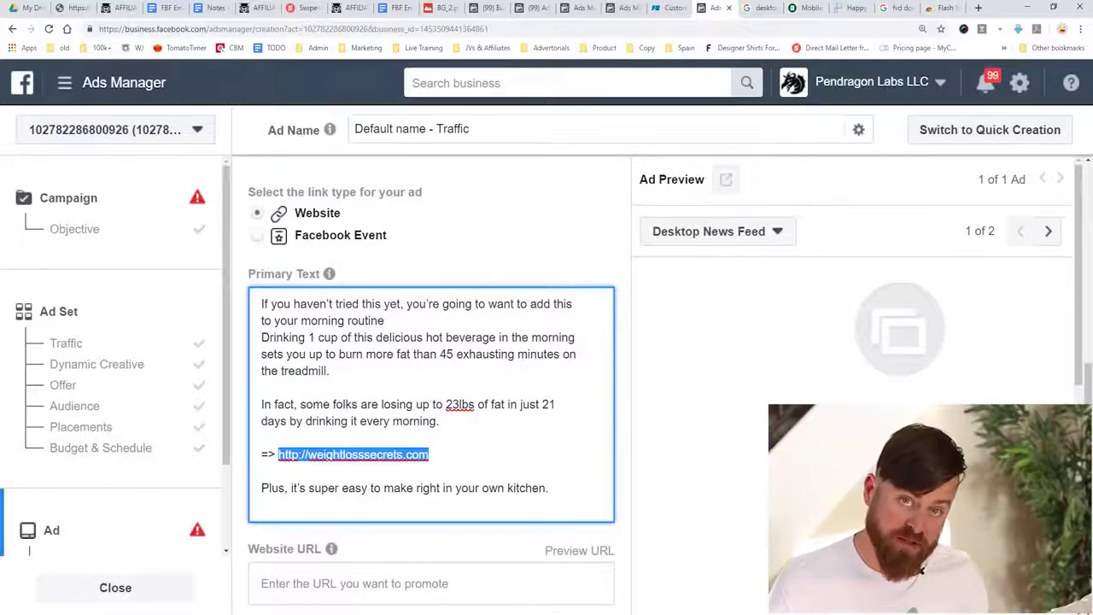
scroll(432, 385, "down", 3)
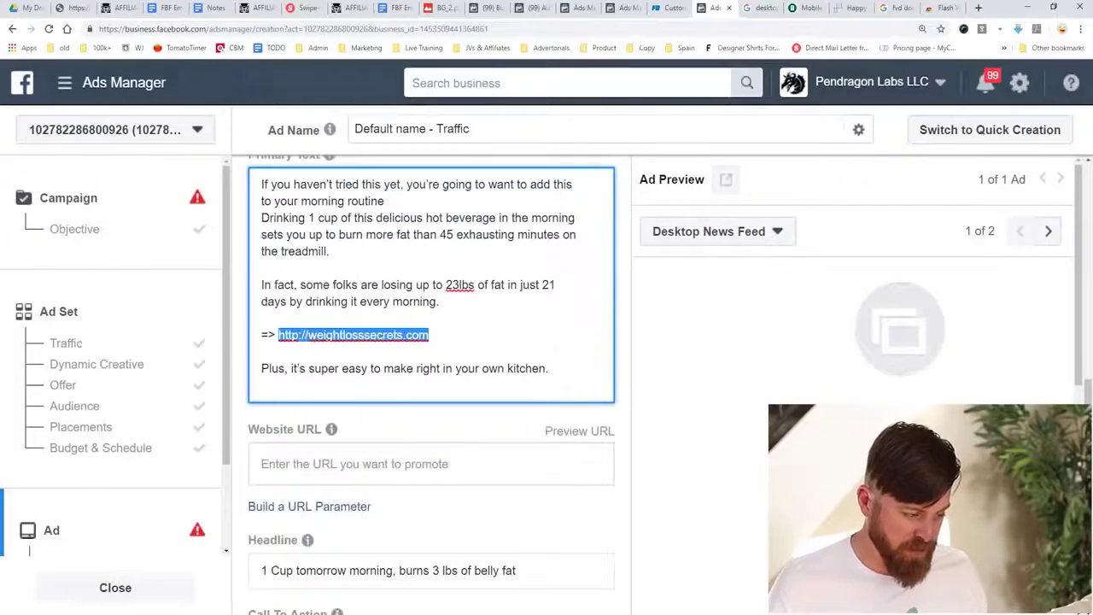
right_click(291, 459)
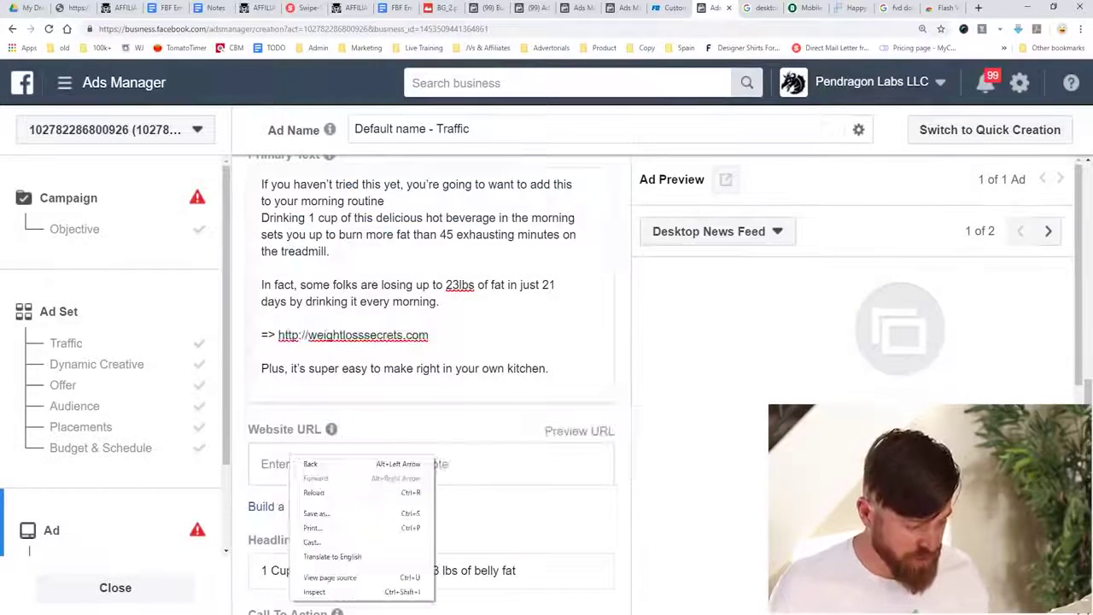
left_click(291, 464)
key("ctrl+v")
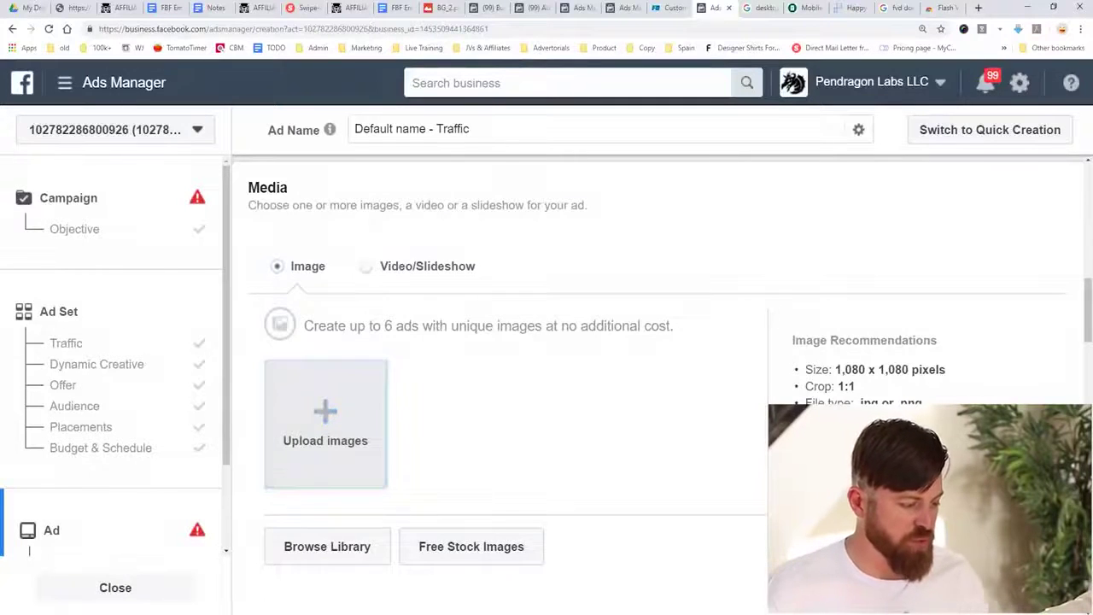
Step: Search the free stock images for a woman and add a photo of a smiling, pointing woman as the ad's image
scroll(327, 504, "down", 1)
left_click(327, 486)
left_click(351, 174)
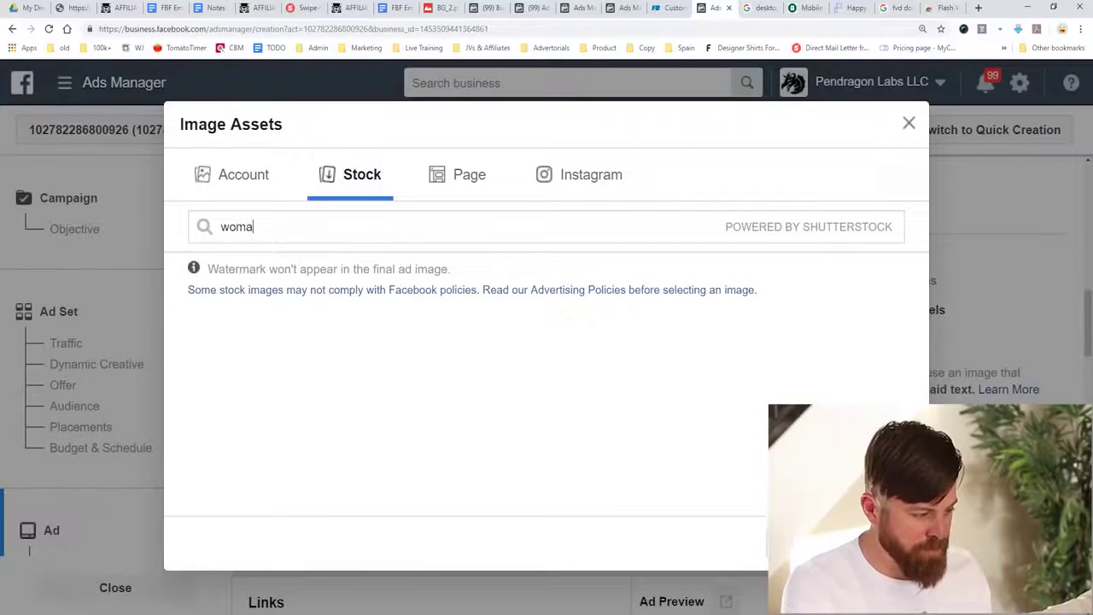
key("Escape")
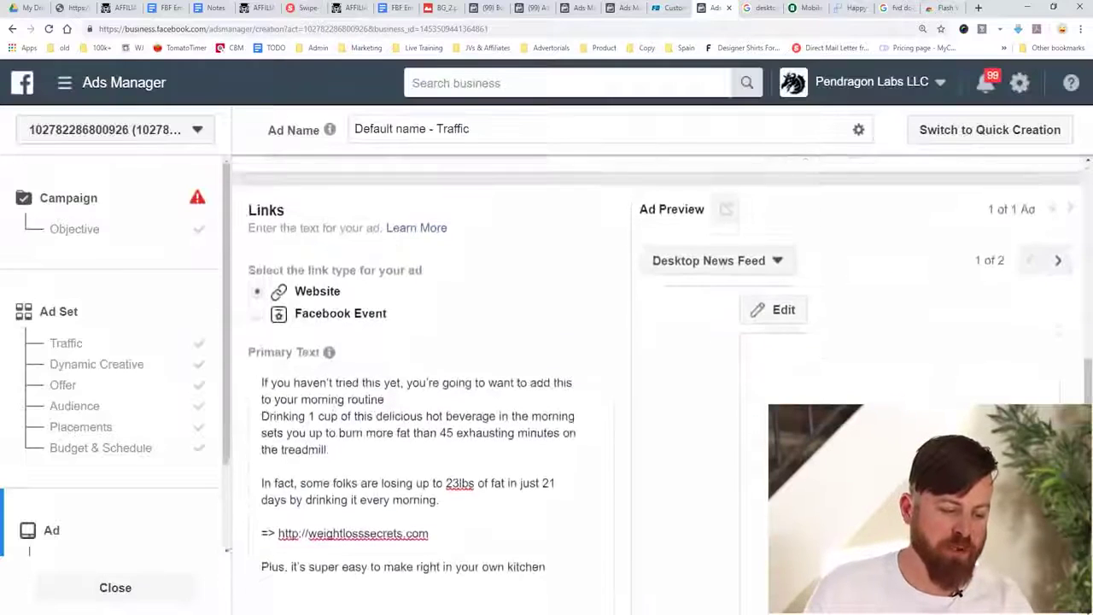
Step: Review the ad's copy, website URL and news feed preview, from the page name and image down to the conversion tracking settings and final confirmation
scroll(431, 385, "down", 1)
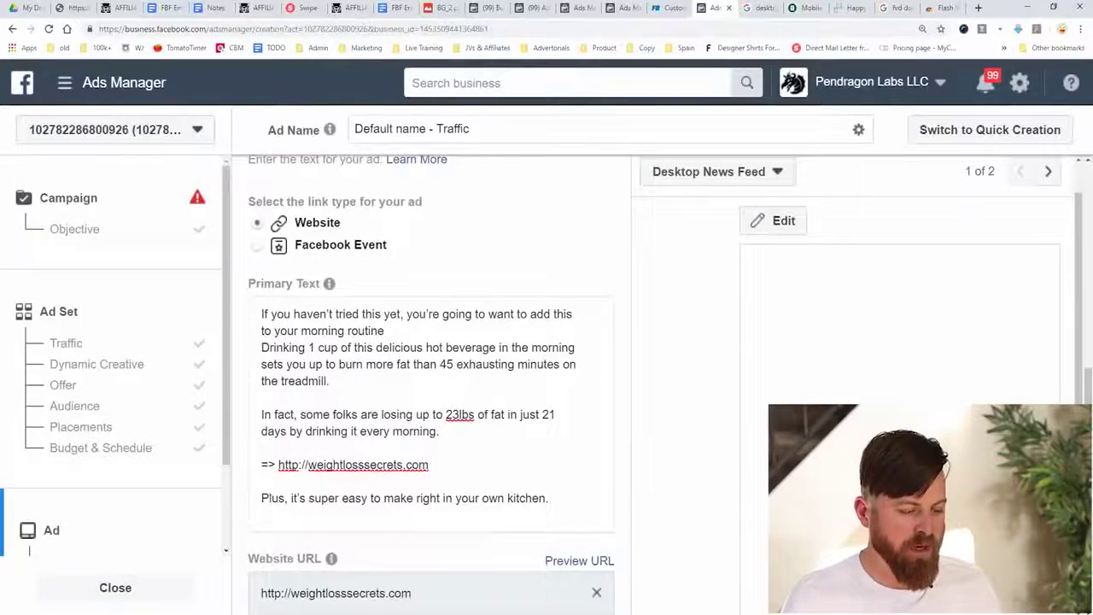
scroll(431, 384, "up", 3)
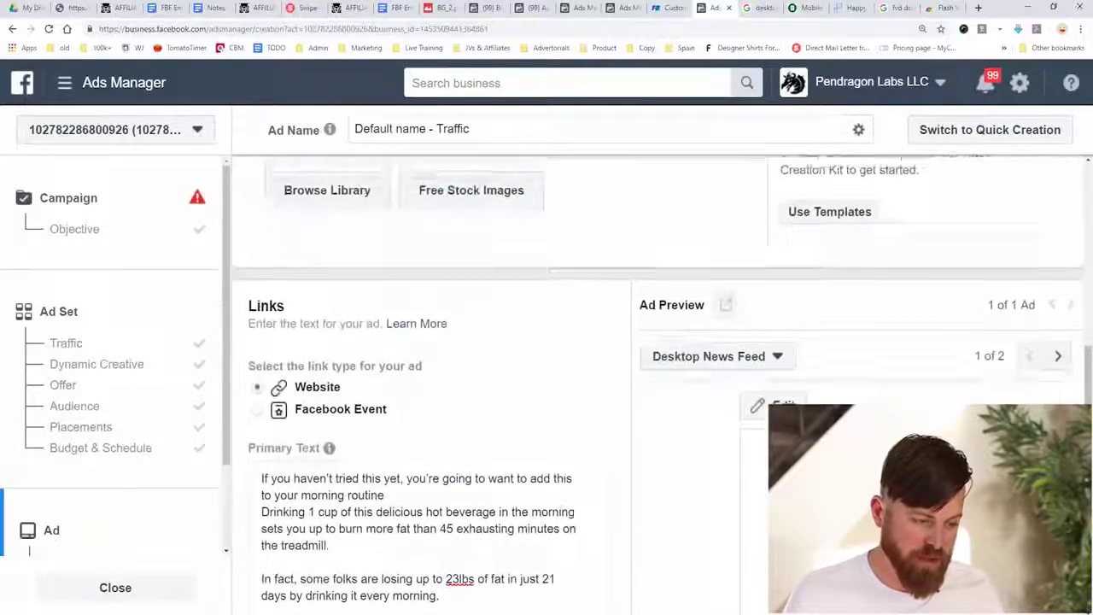
scroll(431, 385, "down", 3)
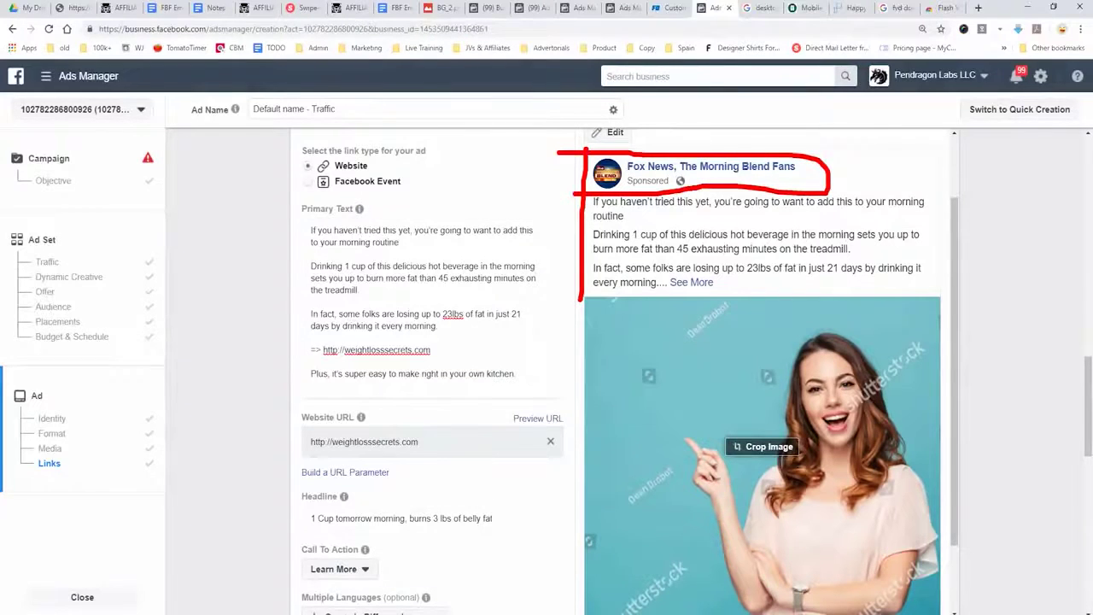
key("Escape")
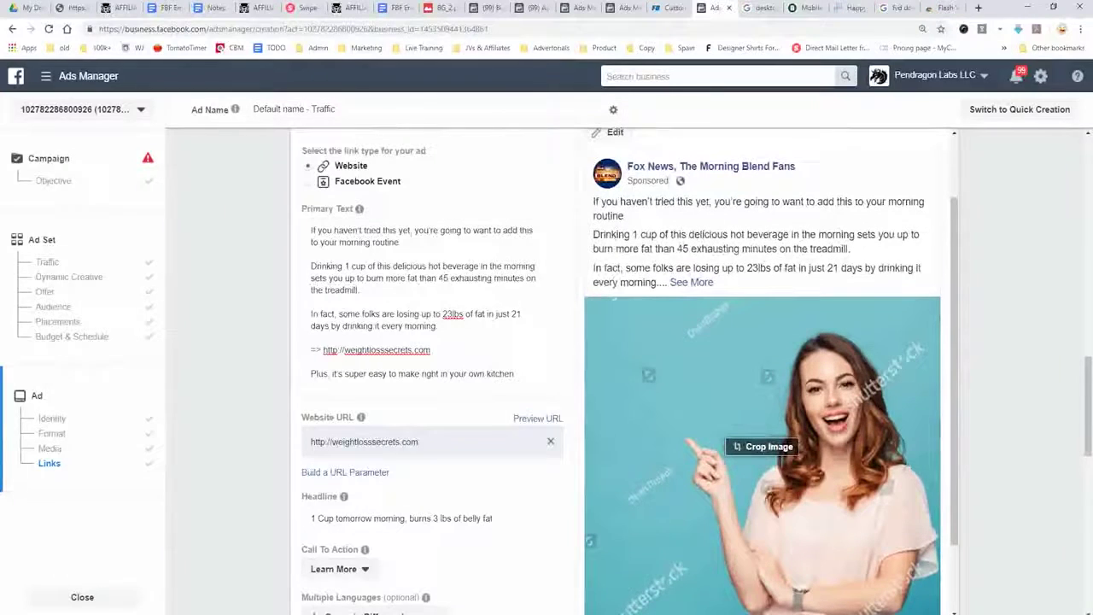
scroll(763, 376, "down", 3)
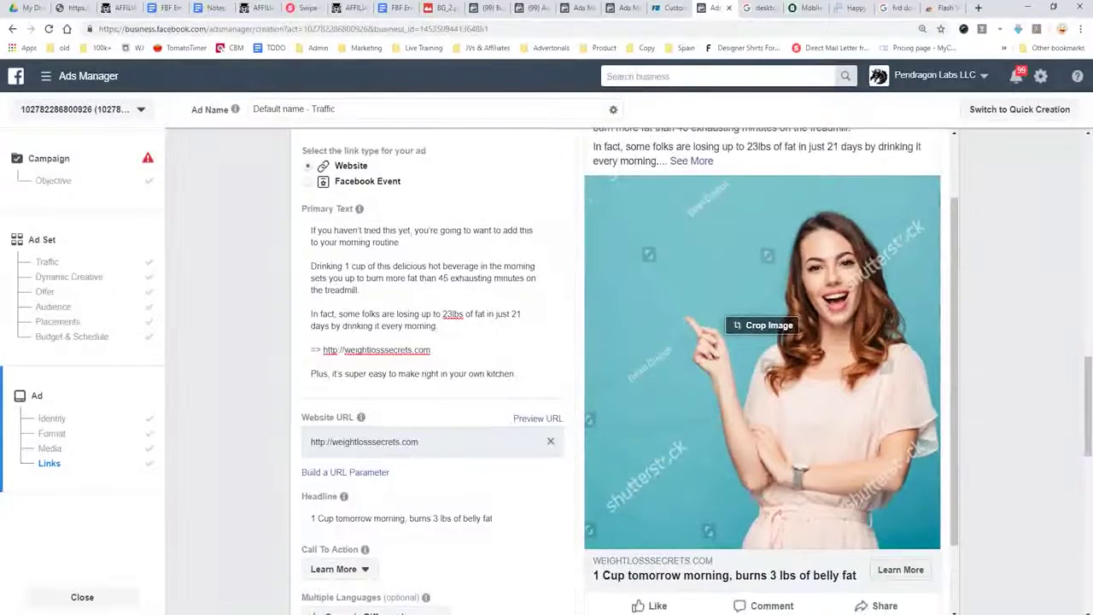
scroll(763, 375, "up", 1)
mouse_move(598, 318)
left_mouse_down()
mouse_move(887, 538)
mouse_move(508, 306)
left_mouse_up()
key("Escape")
scroll(508, 341, "down", 7)
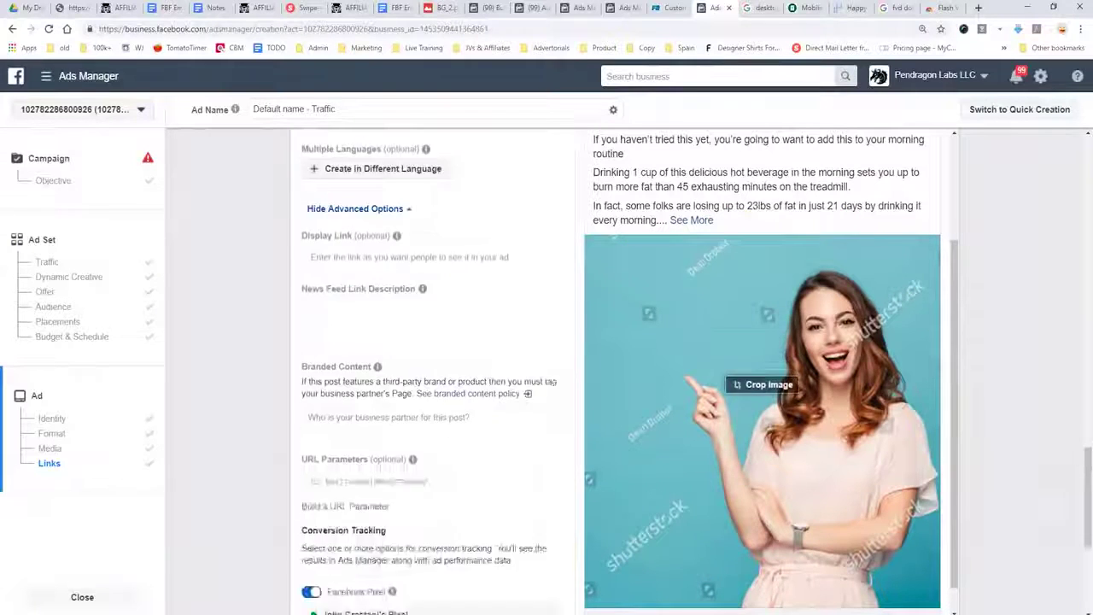
scroll(625, 369, "down", 3)
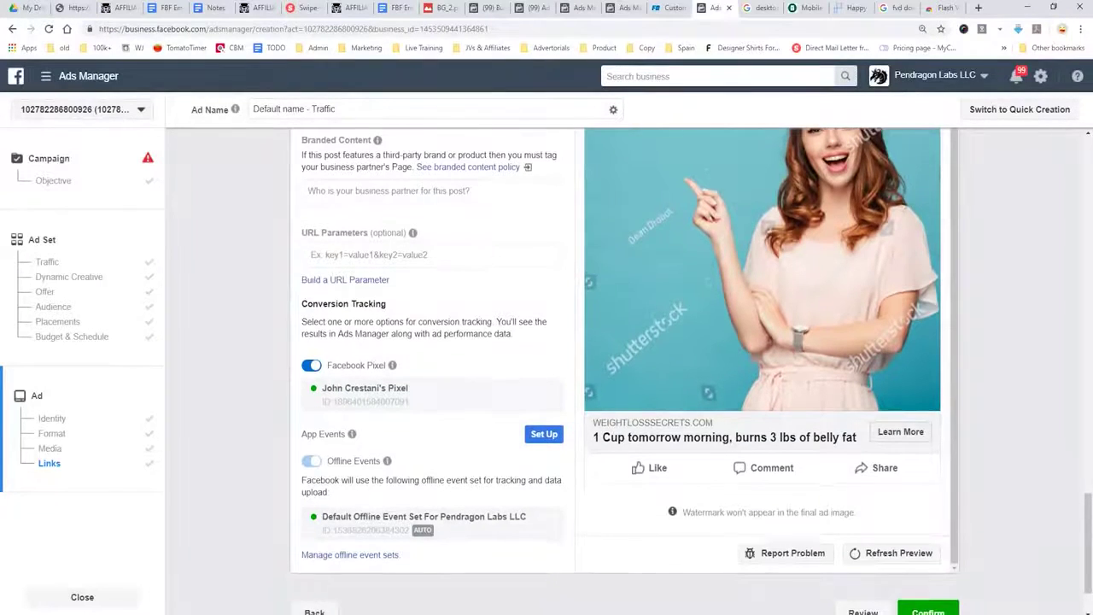
scroll(760, 257, "down", 2)
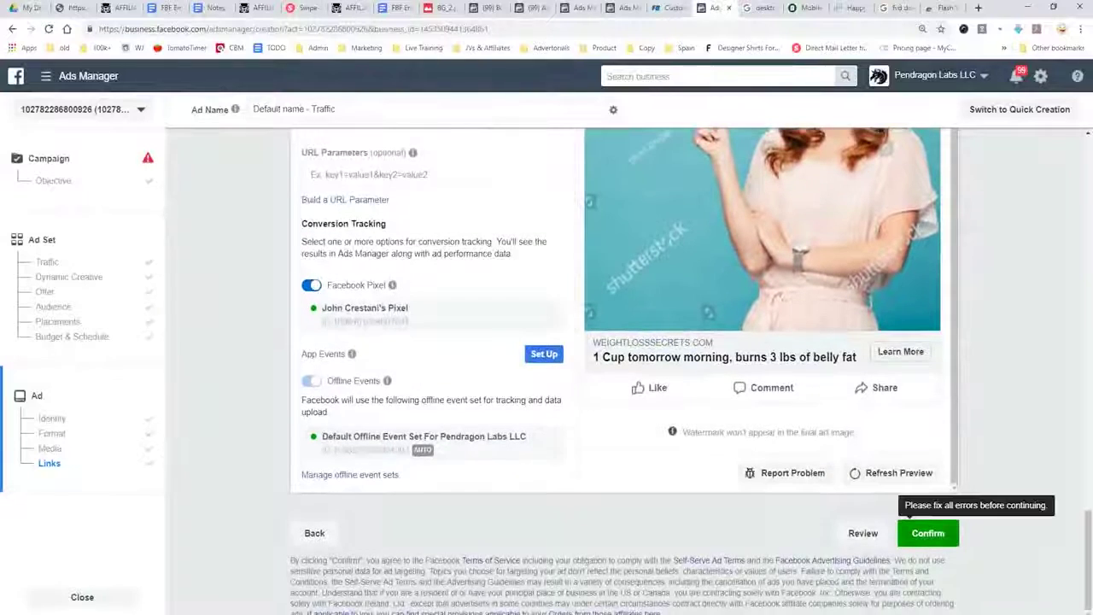